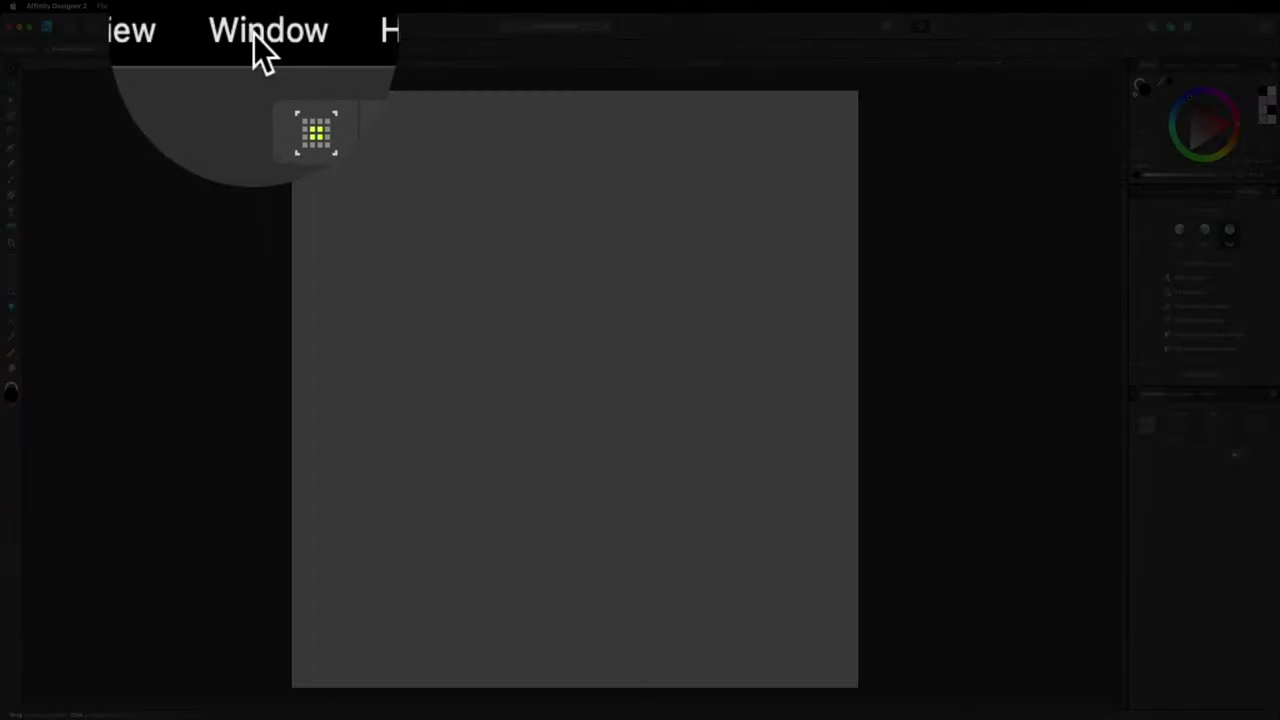
# Step: Show the isometric grid on the page through the Isometric grid settings
pyautogui.click(257, 6)
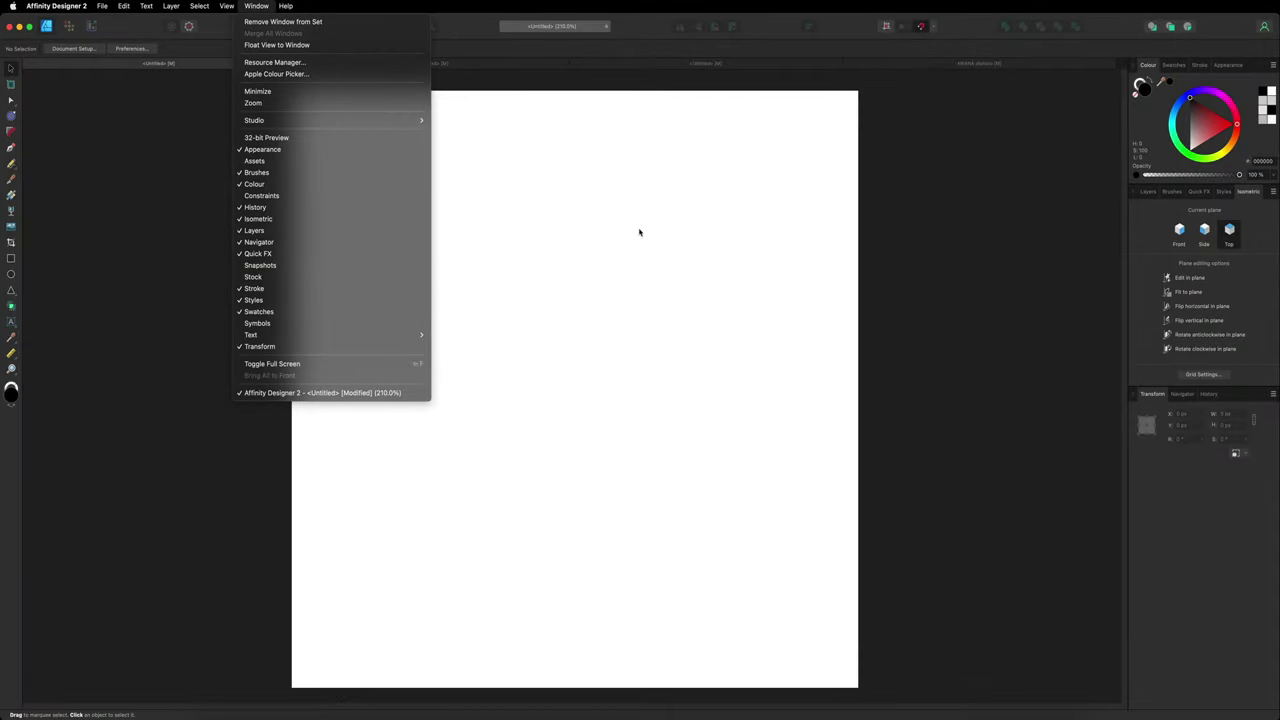
pyautogui.click(1250, 231)
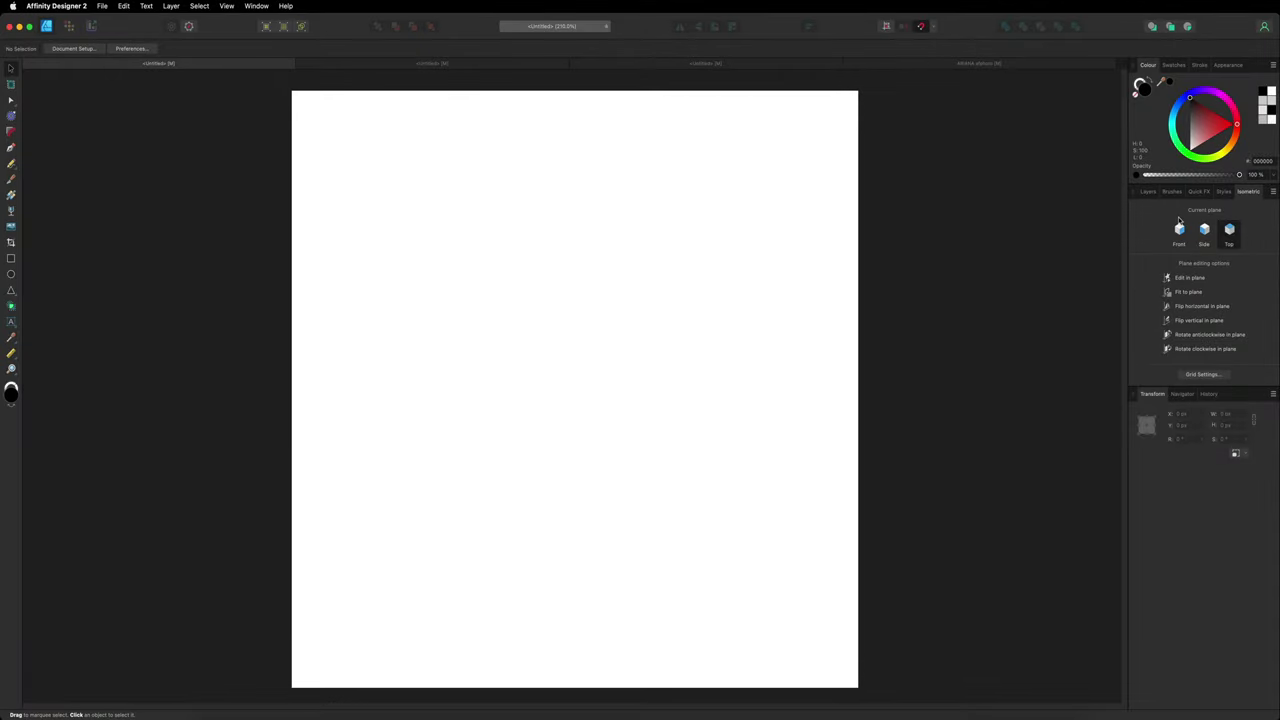
pyautogui.click(1207, 375)
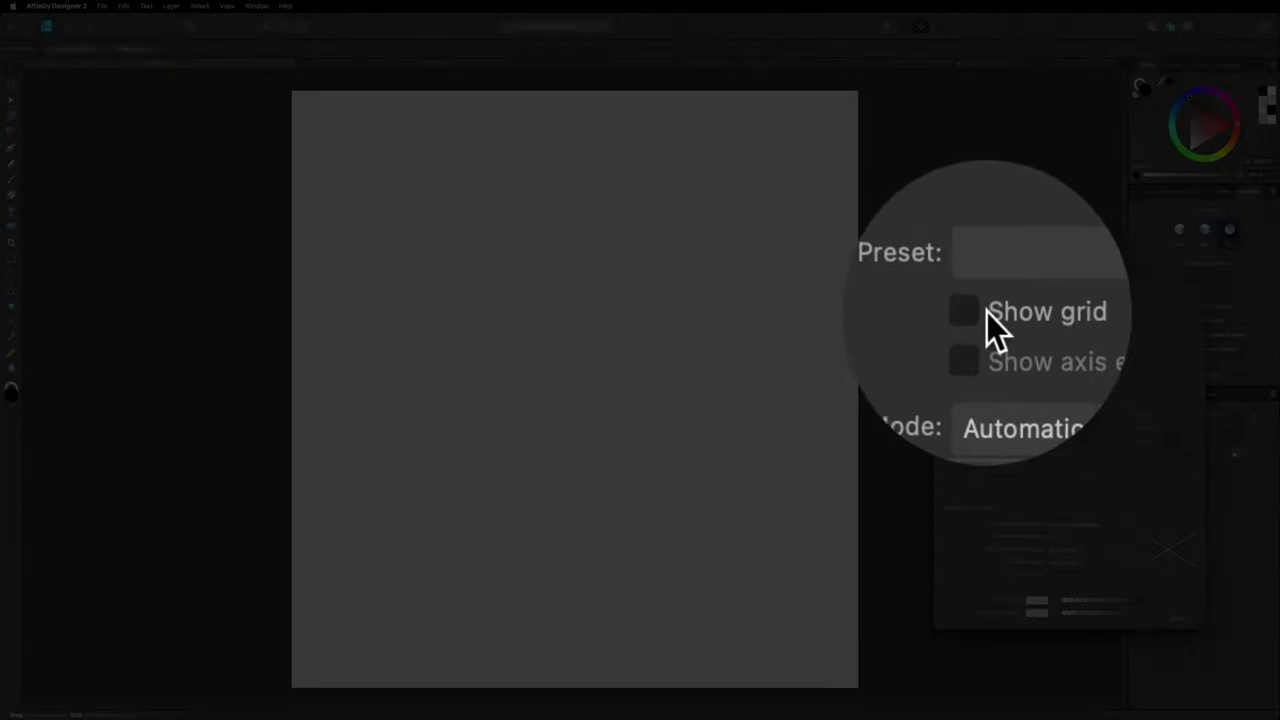
pyautogui.click(984, 313)
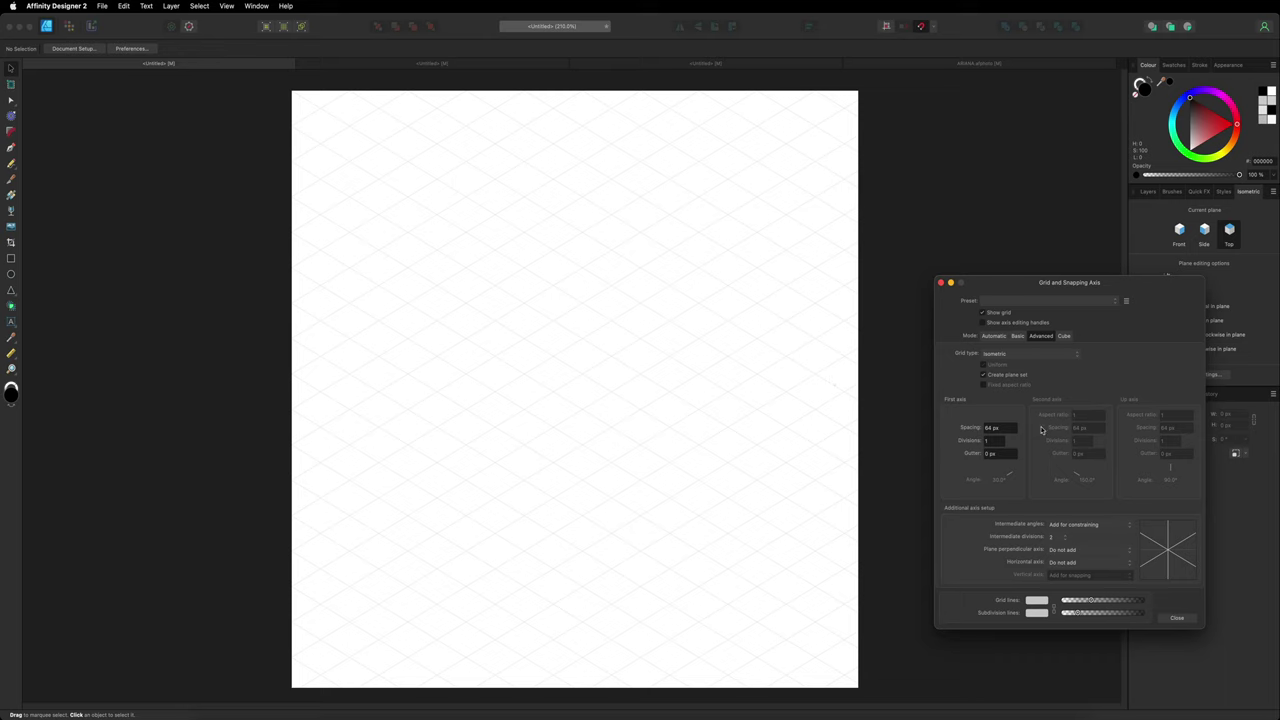
pyautogui.click(1177, 618)
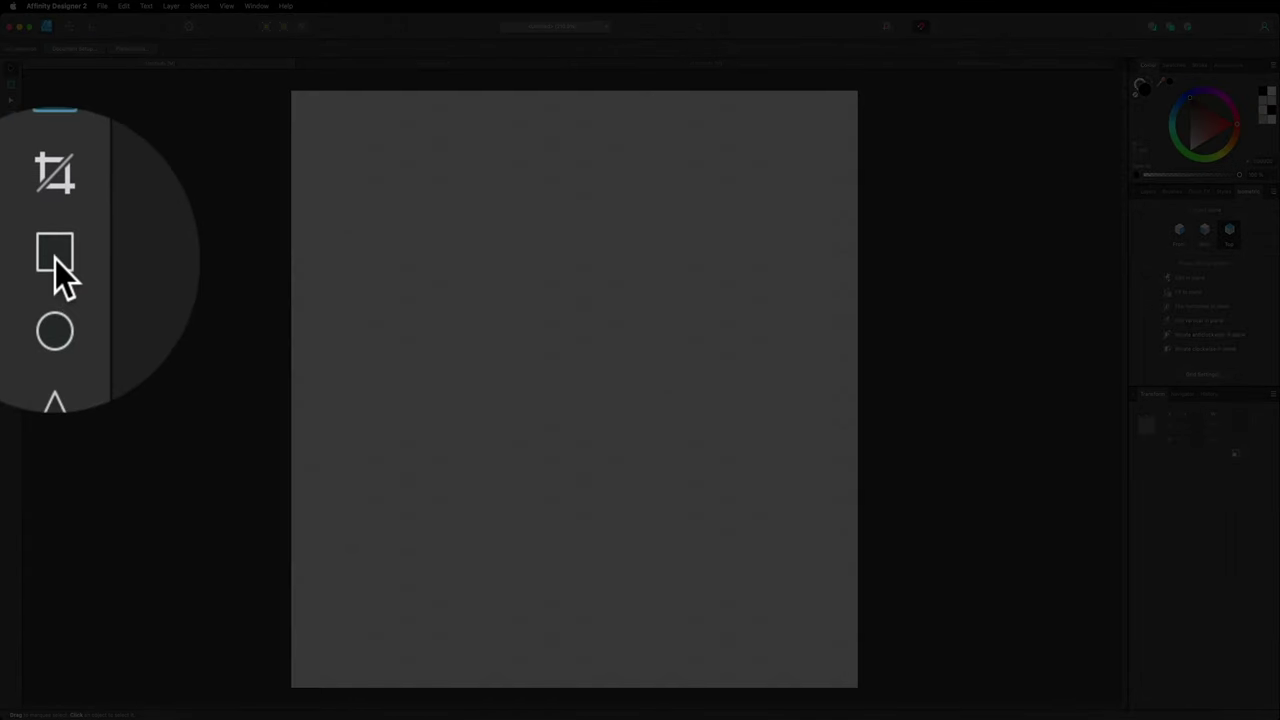
# Step: Draw a black rectangle about 615 × 300 px in the lower part of the page and fit it to the Top plane
pyautogui.click(11, 258)
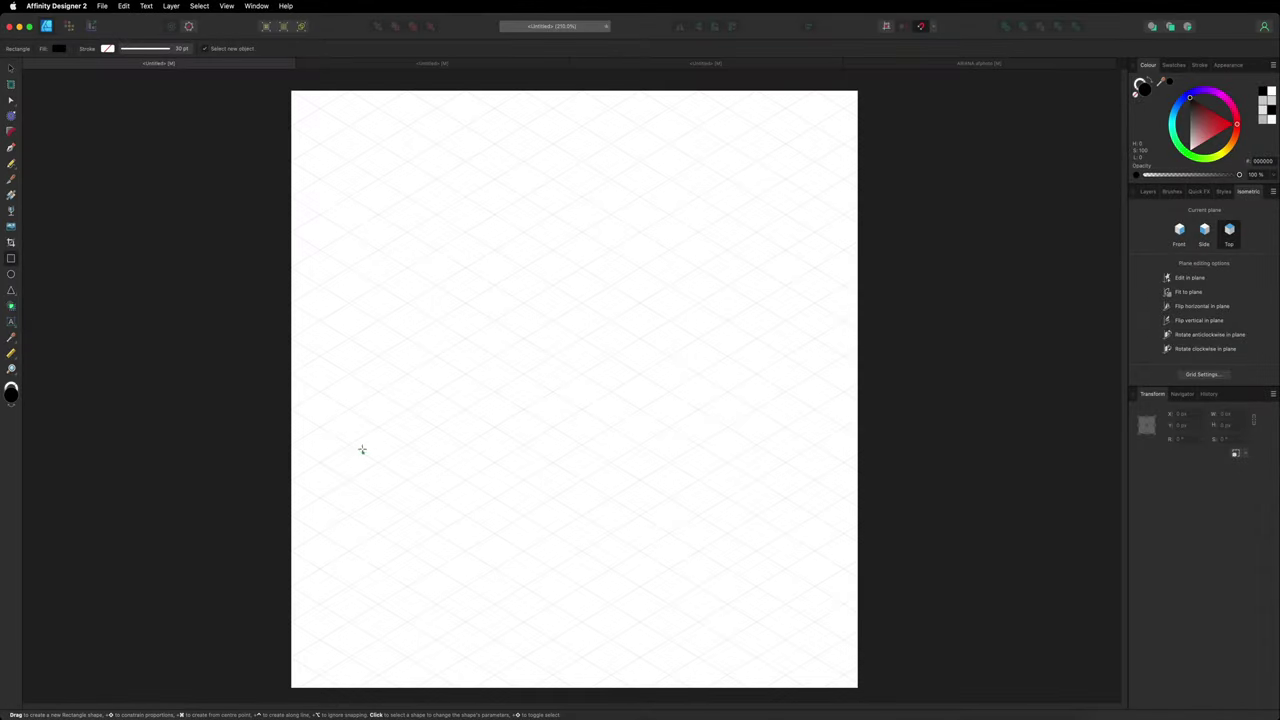
pyautogui.moveTo(362, 449); pyautogui.dragTo(684, 613)
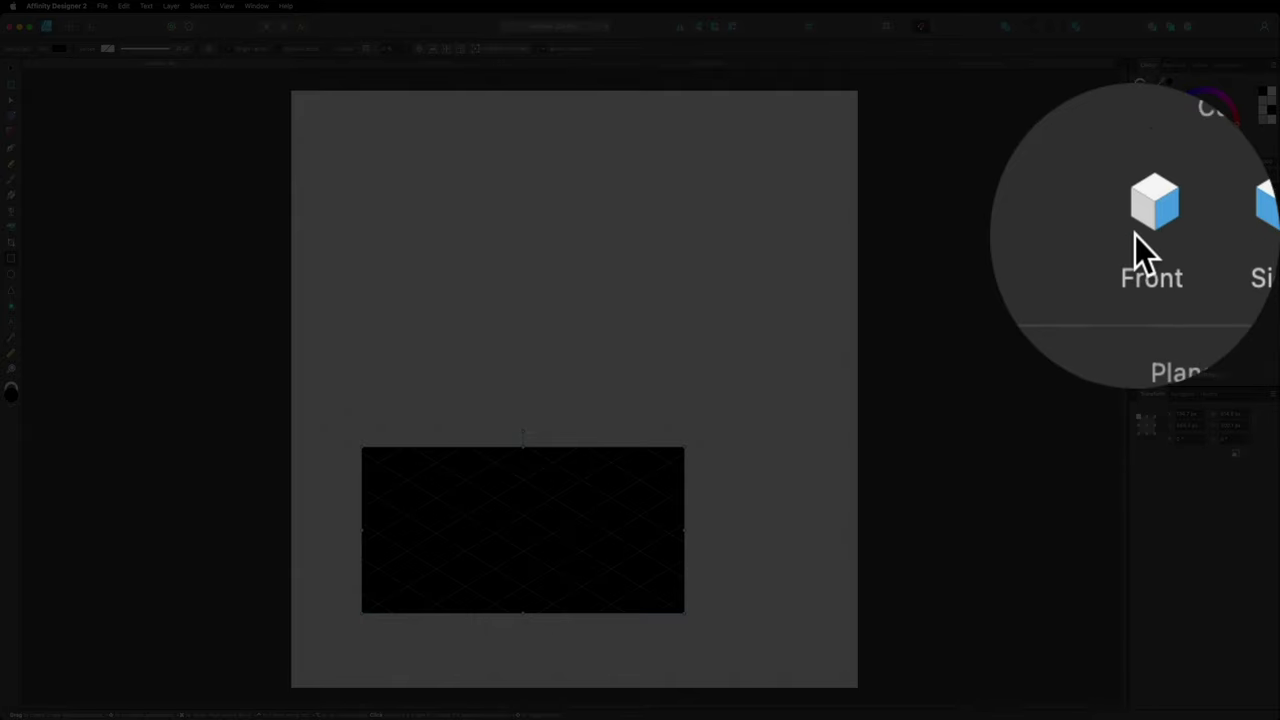
pyautogui.click(1145, 245)
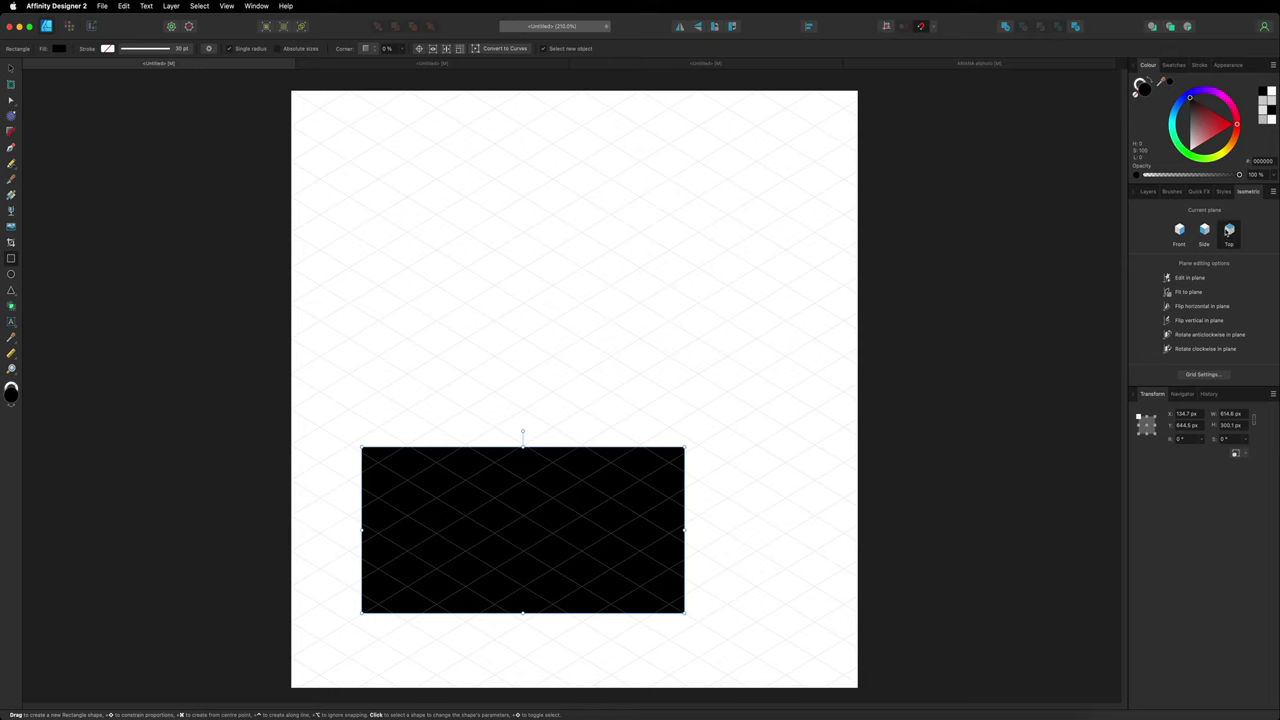
pyautogui.click(1231, 231)
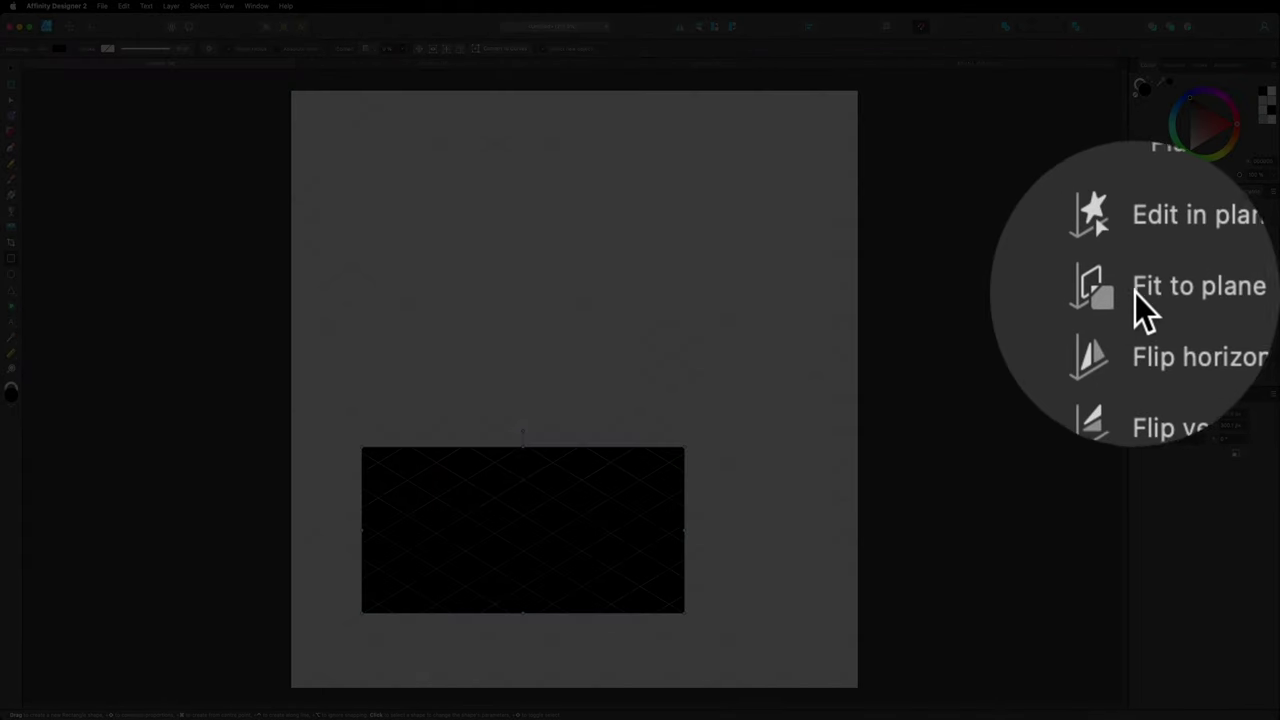
pyautogui.click(1168, 292)
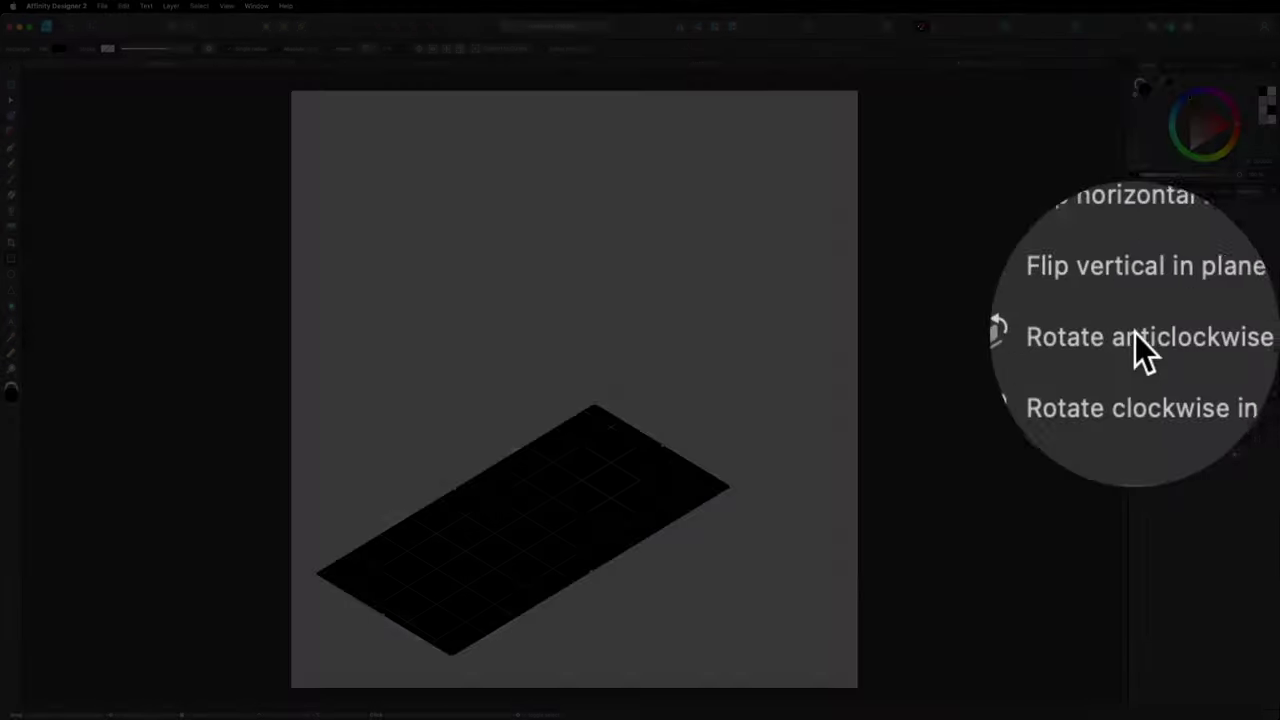
# Step: Rotate the rectangle anticlockwise in plane and resize it to 640 × 256 px on the grid lines, checking the snapping options
pyautogui.click(1200, 335)
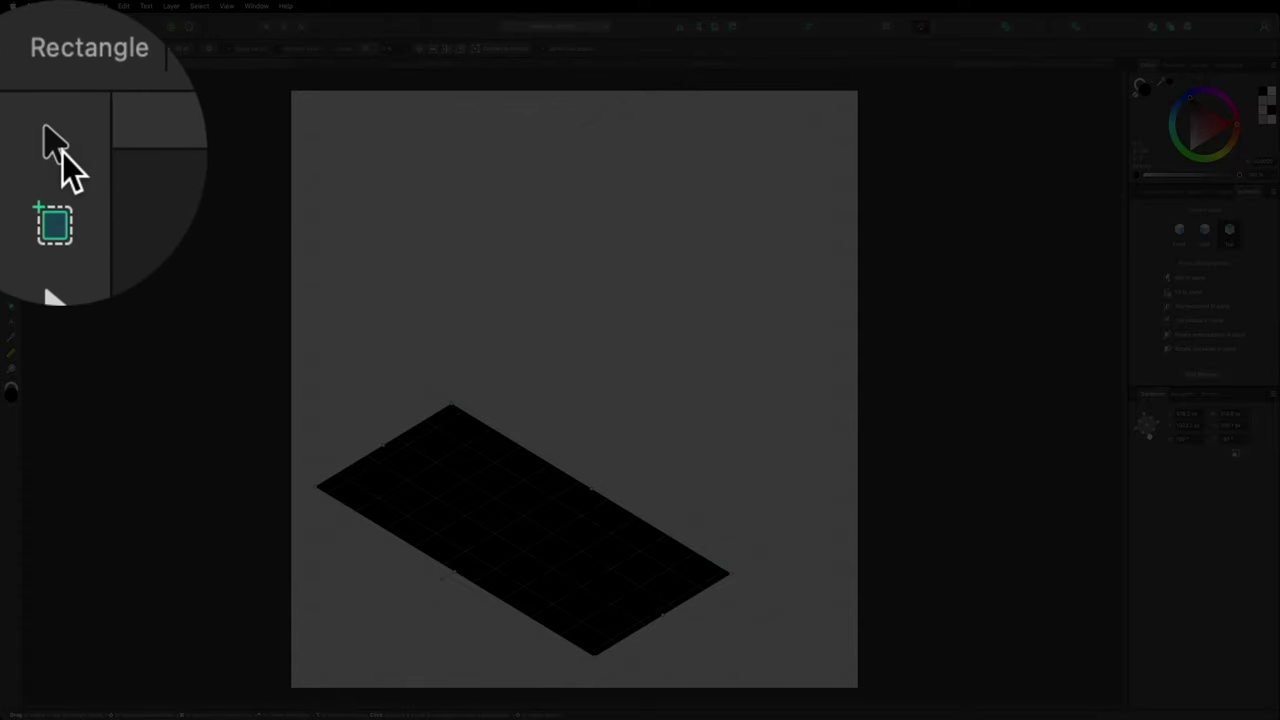
pyautogui.click(11, 68)
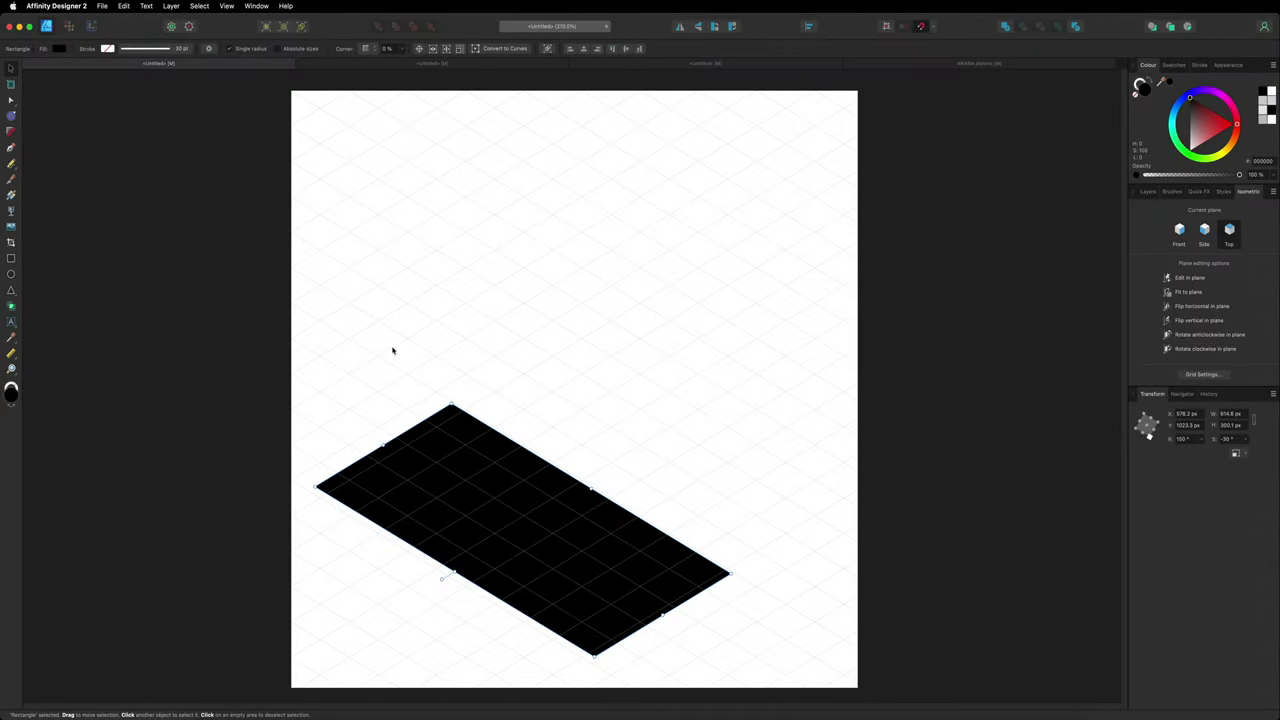
pyautogui.moveTo(381, 443); pyautogui.dragTo(366, 433)
pyautogui.moveTo(445, 567); pyautogui.dragTo(441, 574)
pyautogui.moveTo(663, 612); pyautogui.dragTo(708, 650)
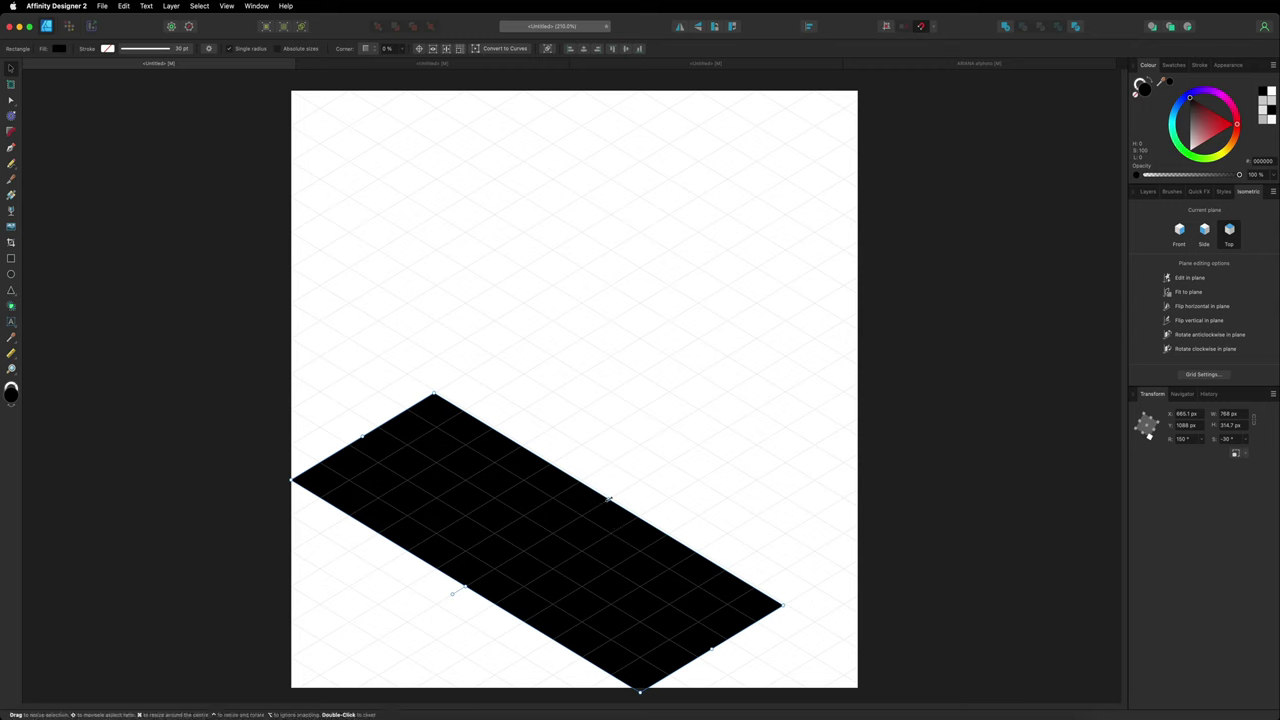
pyautogui.moveTo(608, 497); pyautogui.dragTo(582, 516)
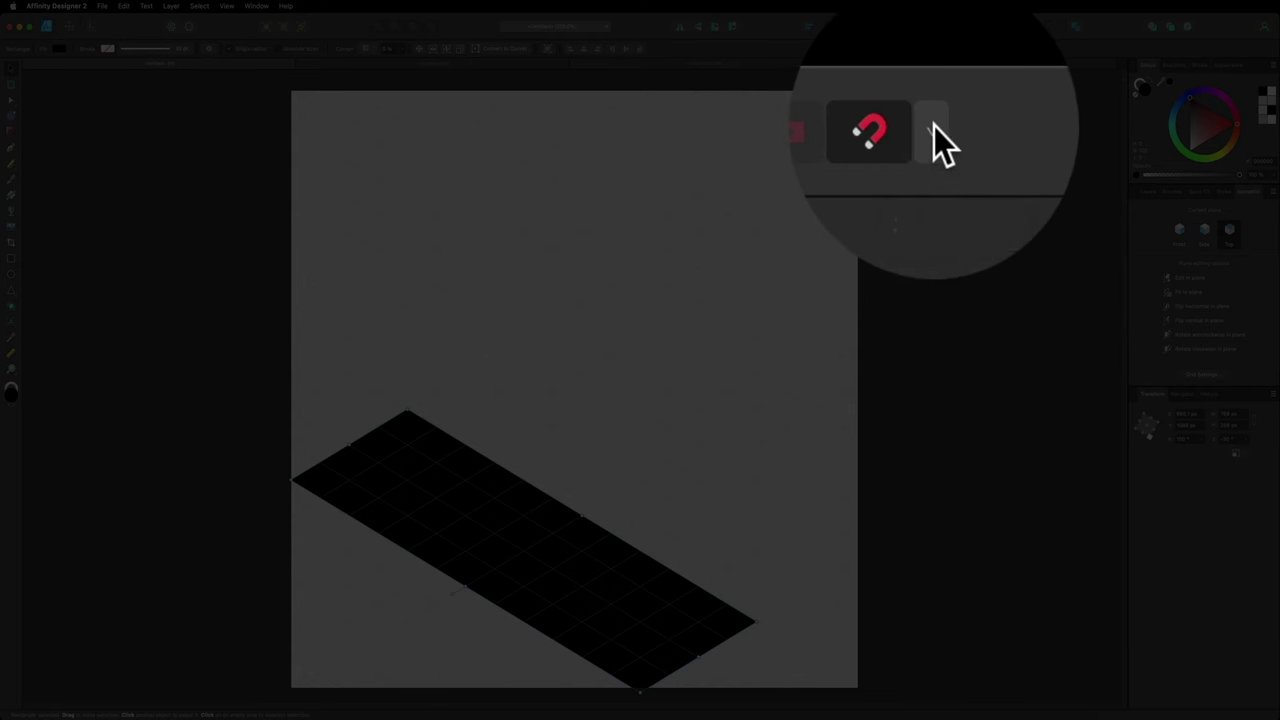
pyautogui.click(933, 127)
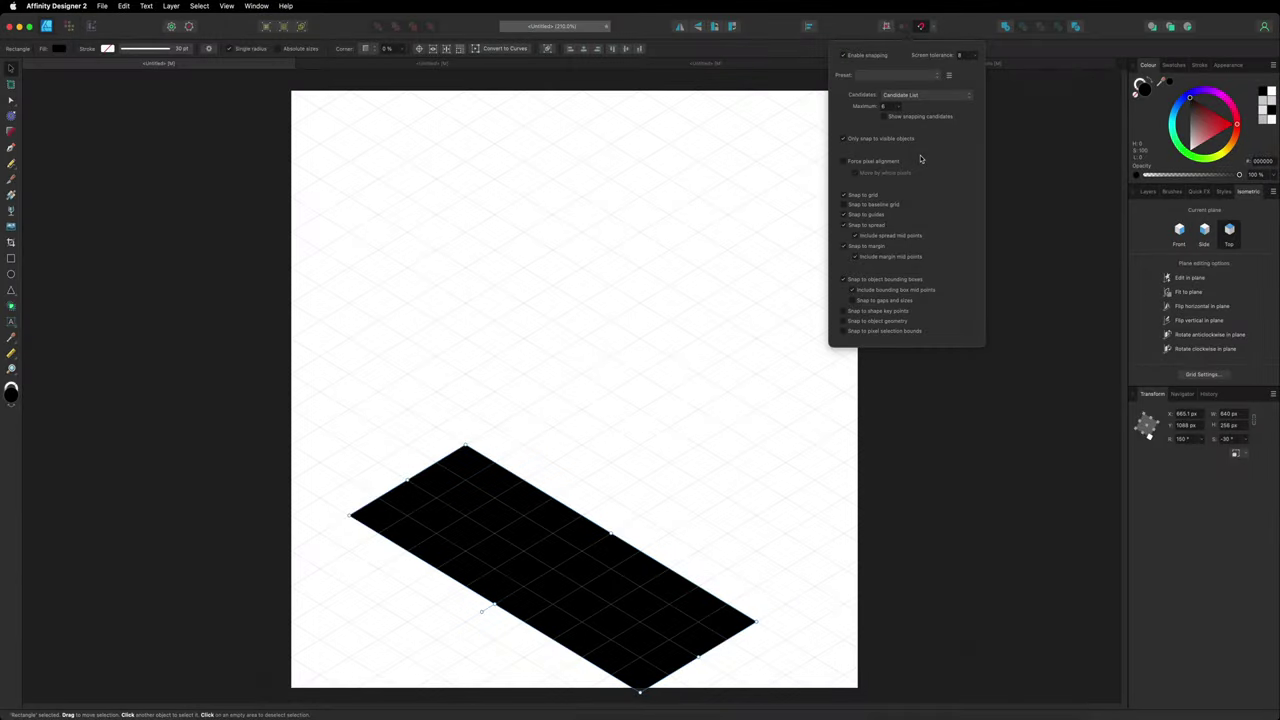
pyautogui.click(936, 29)
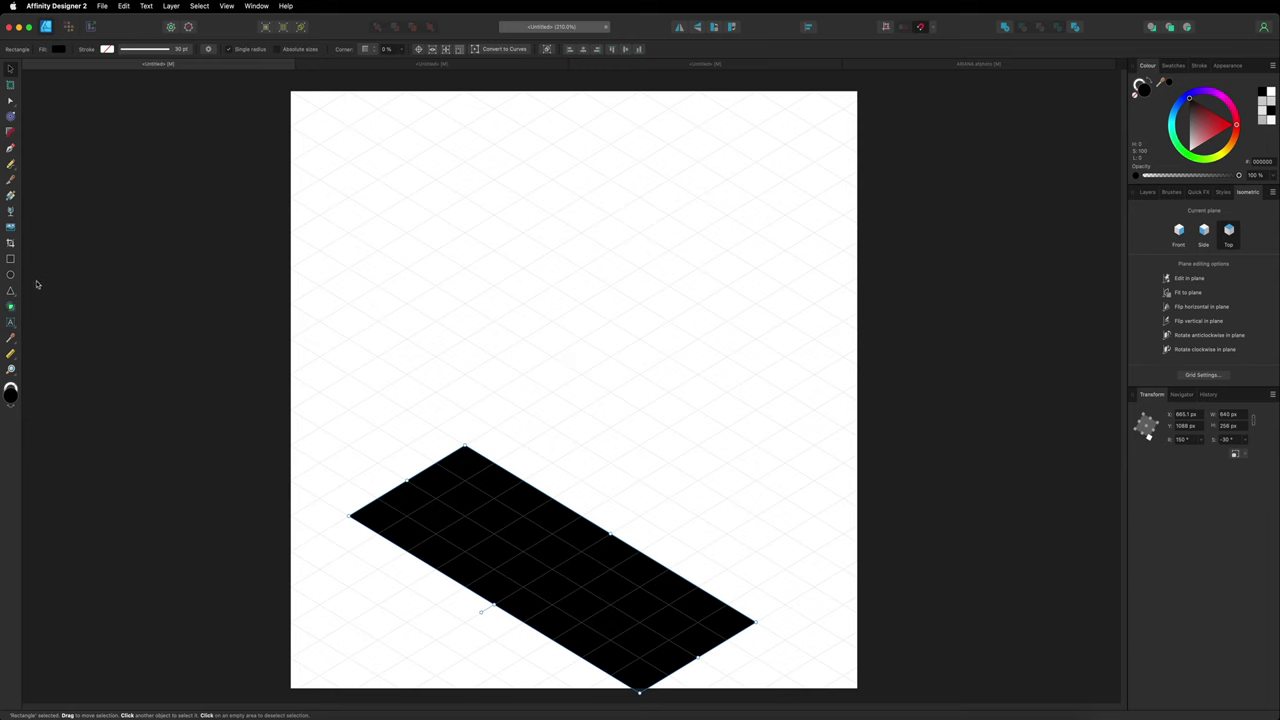
# Step: Draw a tall rectangle about 366 × 689 px above the base and fit it to the Side plane
pyautogui.click(10, 260)
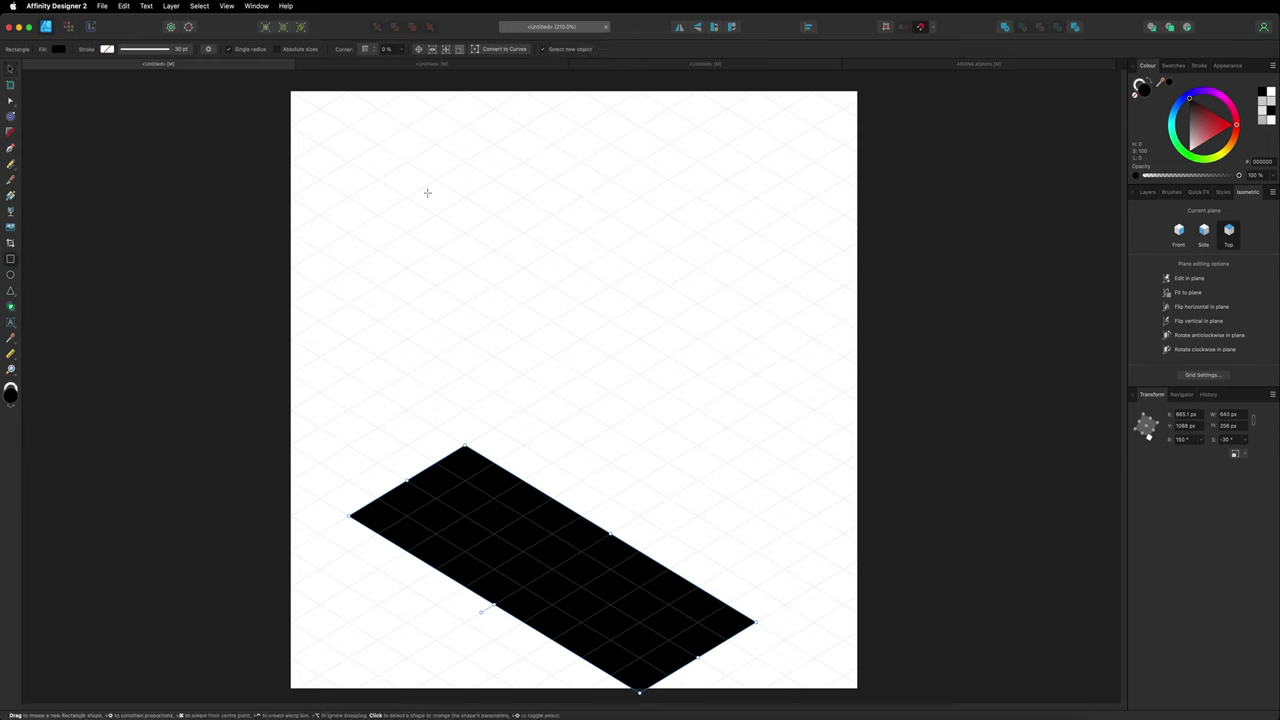
pyautogui.moveTo(420, 164); pyautogui.dragTo(613, 547)
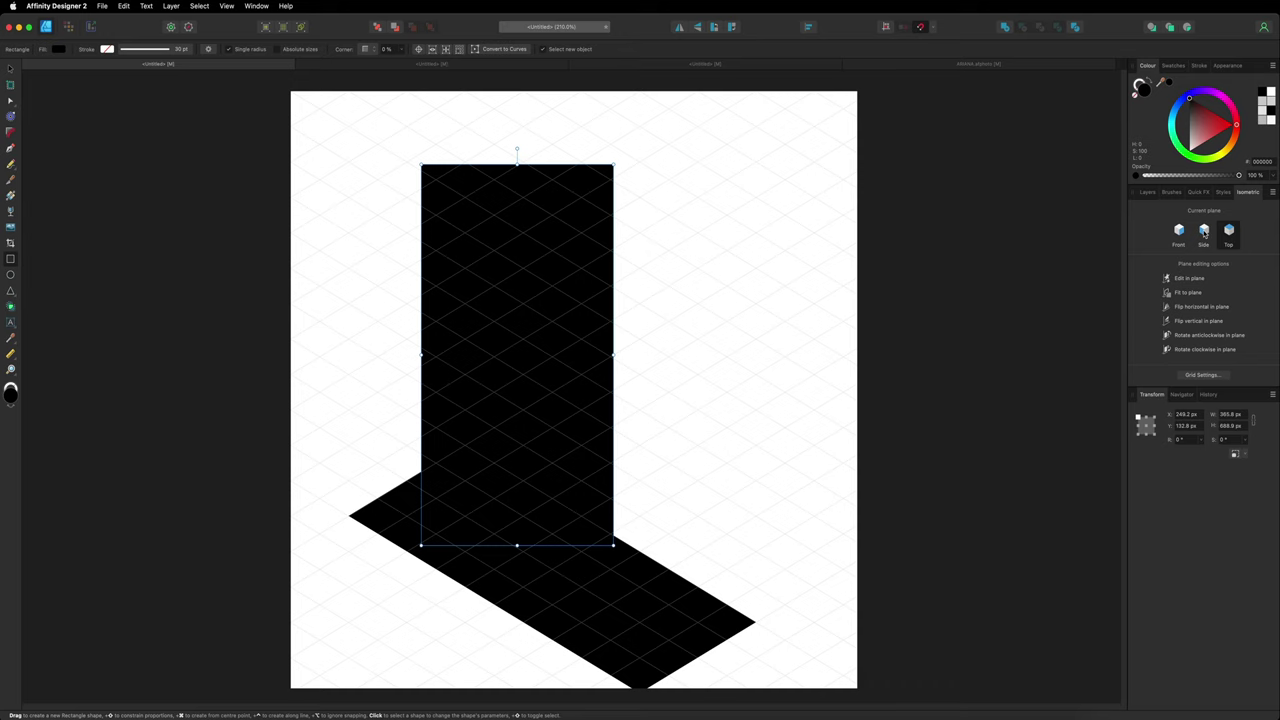
pyautogui.click(1204, 232)
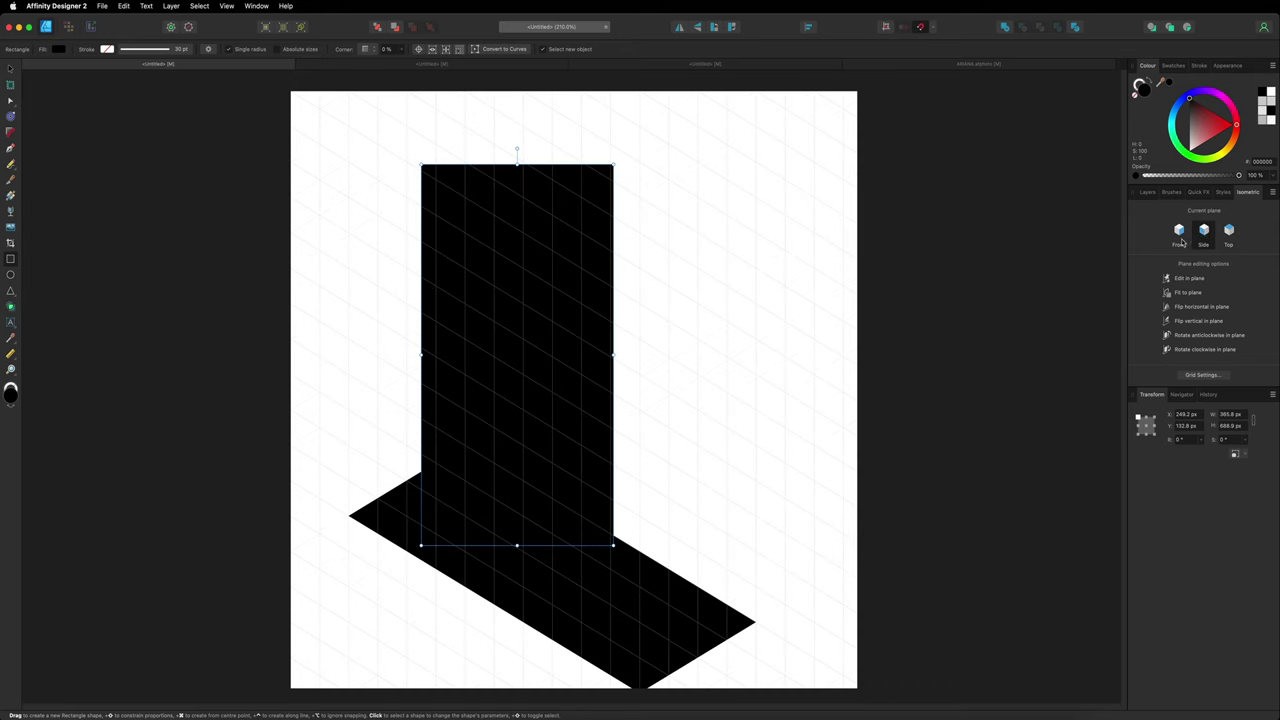
pyautogui.click(1186, 293)
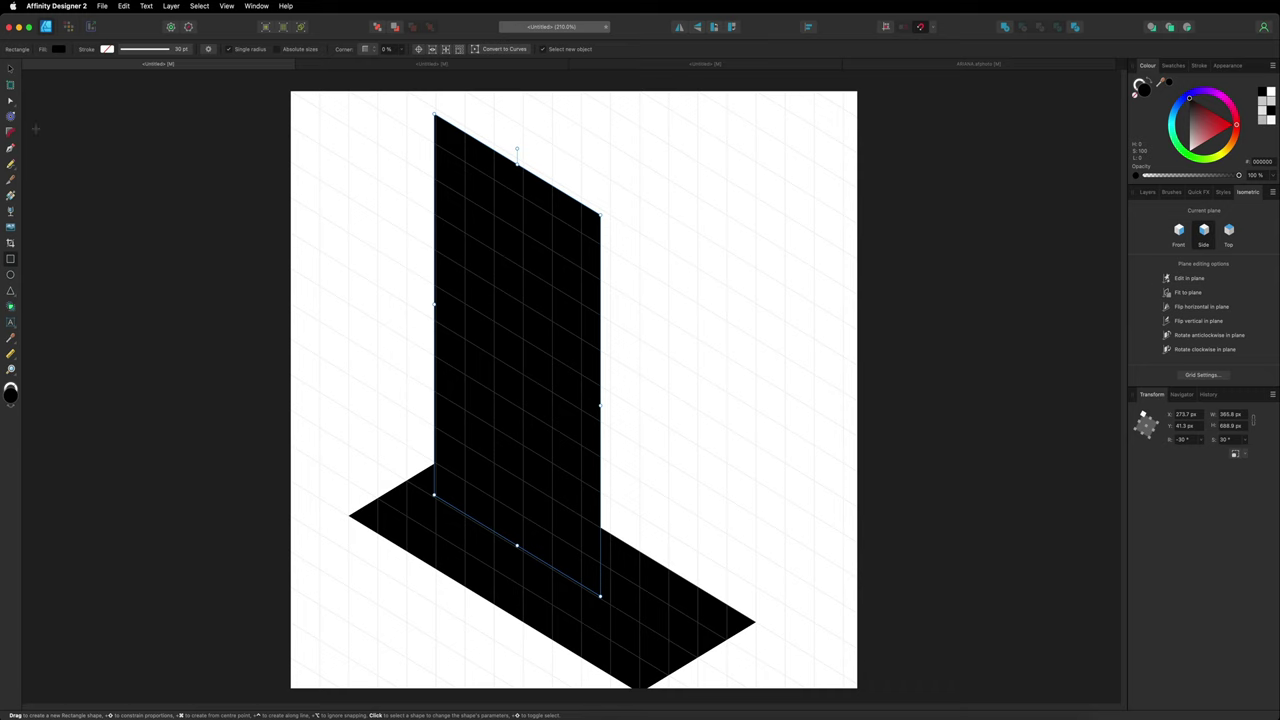
# Step: Align the side wall with the base's left corner and resize it to 640 × 704 px along the base's edge
pyautogui.click(10, 68)
pyautogui.moveTo(476, 304); pyautogui.dragTo(393, 327)
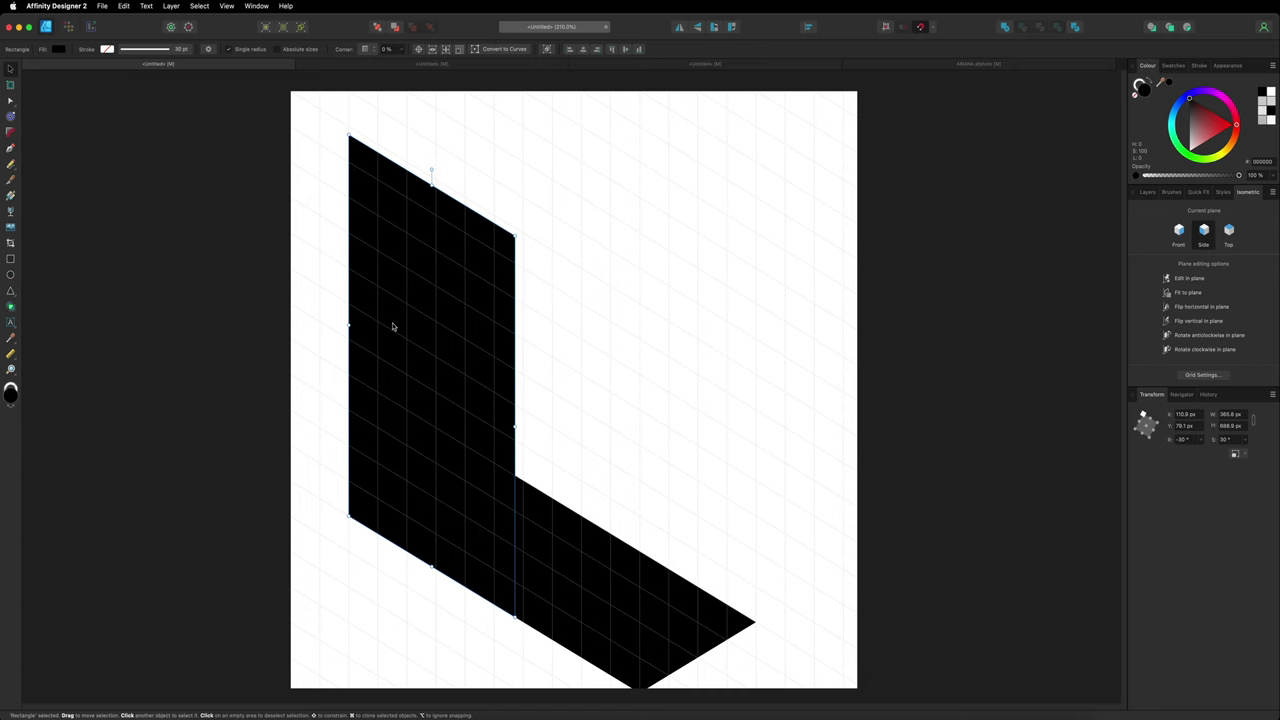
pyautogui.moveTo(432, 184); pyautogui.dragTo(432, 176)
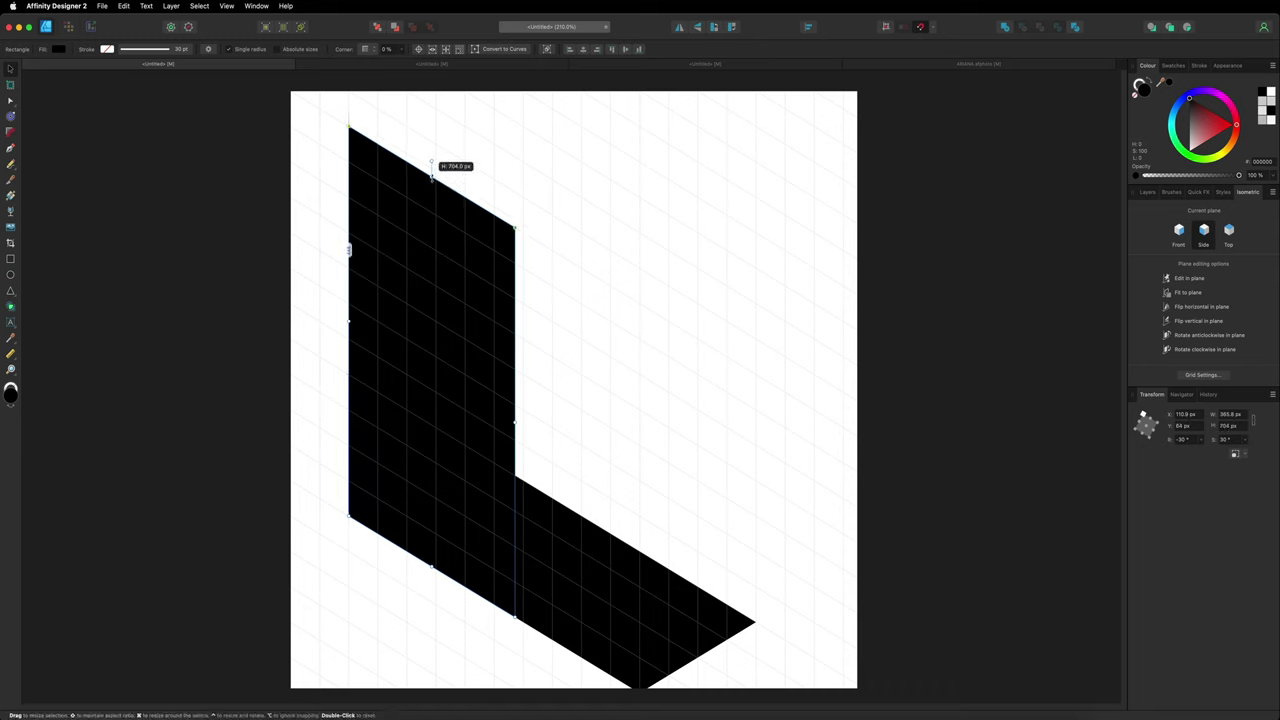
pyautogui.moveTo(516, 425); pyautogui.dragTo(639, 498)
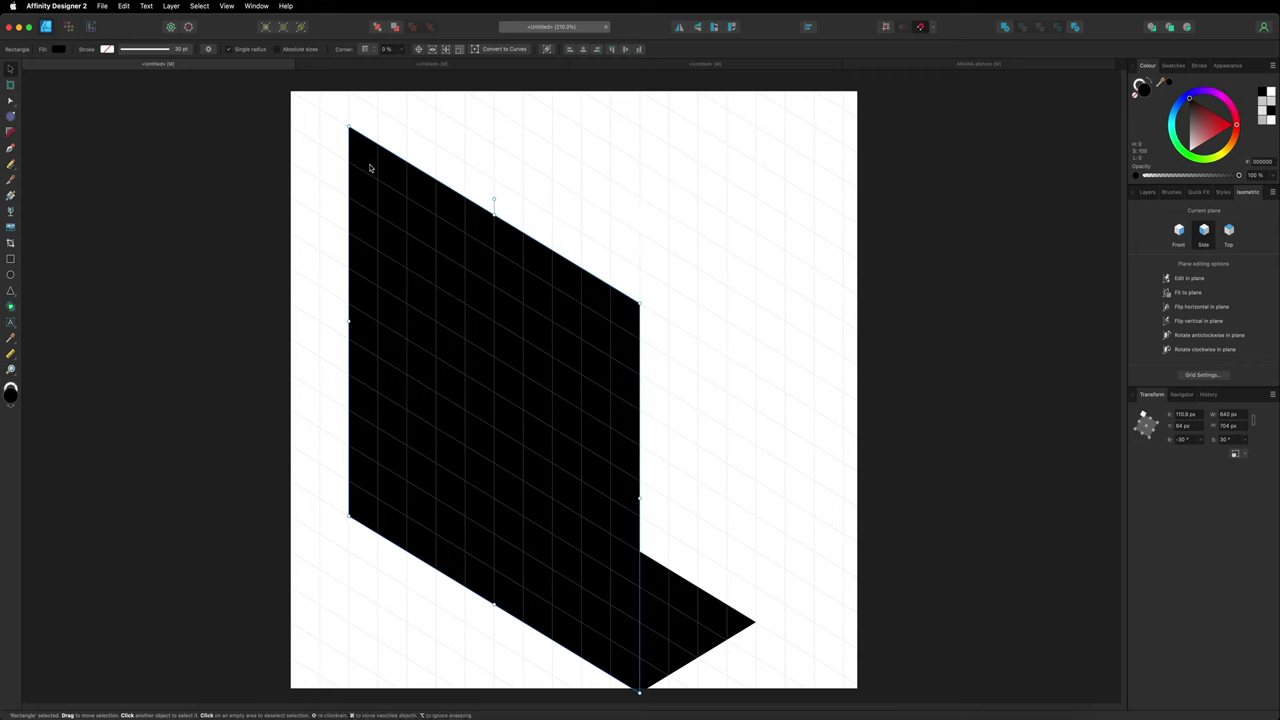
# Step: Shorten the side wall and the base to 576 px wide, and place a copy of the base on the wall's upper edge
pyautogui.moveTo(353, 323); pyautogui.dragTo(378, 337)
pyautogui.click(372, 514)
pyautogui.moveTo(403, 488); pyautogui.dragTo(425, 508)
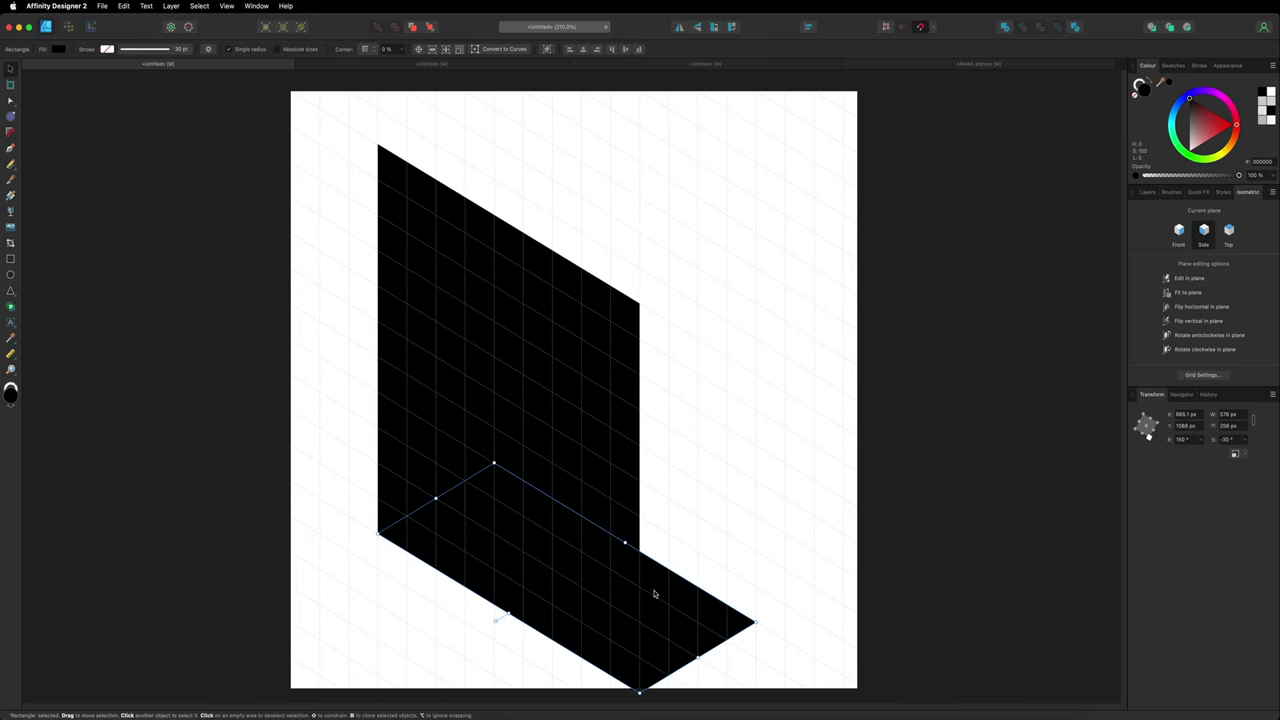
pyautogui.moveTo(654, 594)
pyautogui.mouseDown()
pyautogui.moveTo(680, 260)
pyautogui.moveTo(674, 211)
pyautogui.moveTo(655, 204)
pyautogui.mouseUp()
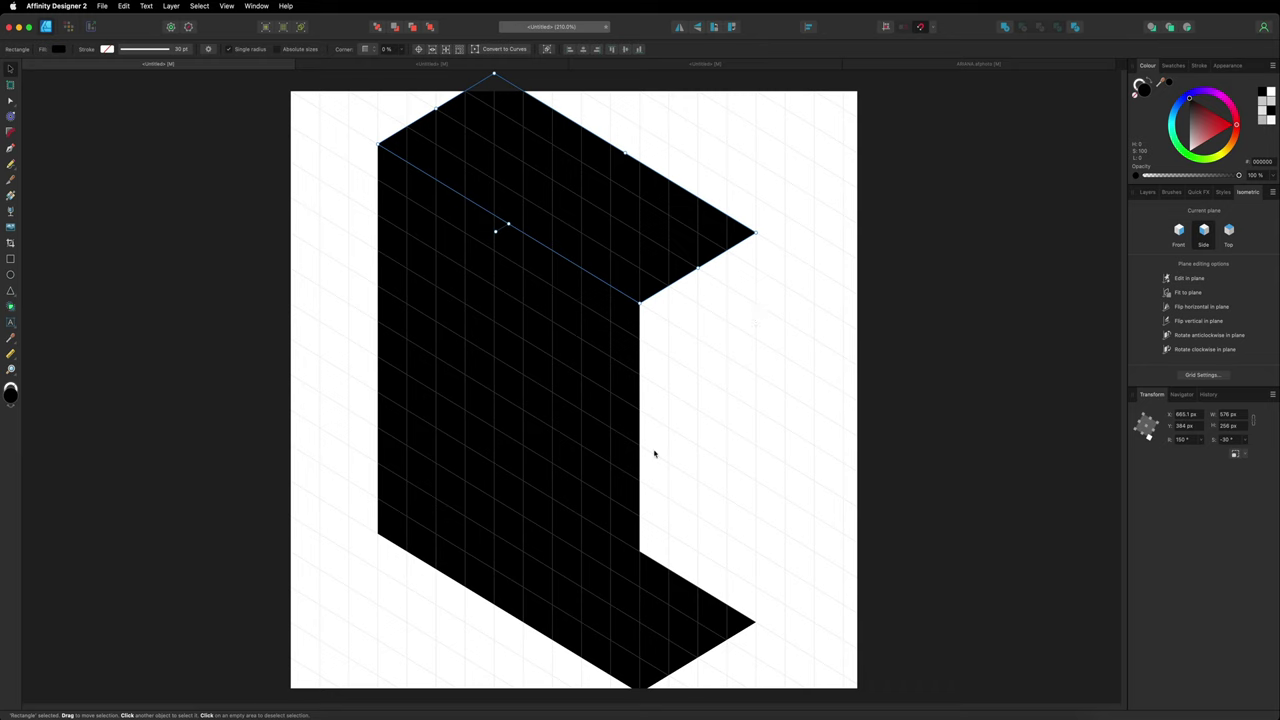
# Step: Draw a rectangle about 229 × 433 px in the open end of the box and fit it to the Front plane
pyautogui.click(11, 259)
pyautogui.moveTo(680, 328); pyautogui.dragTo(800, 568)
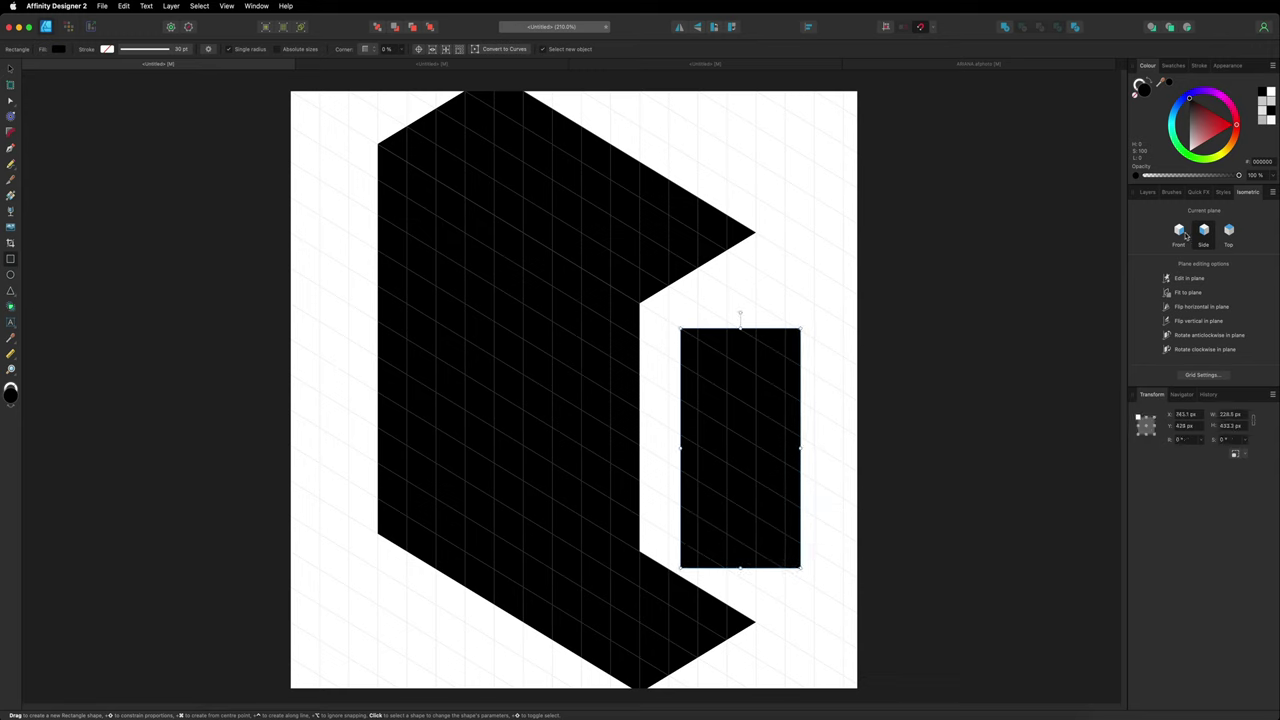
pyautogui.click(1180, 233)
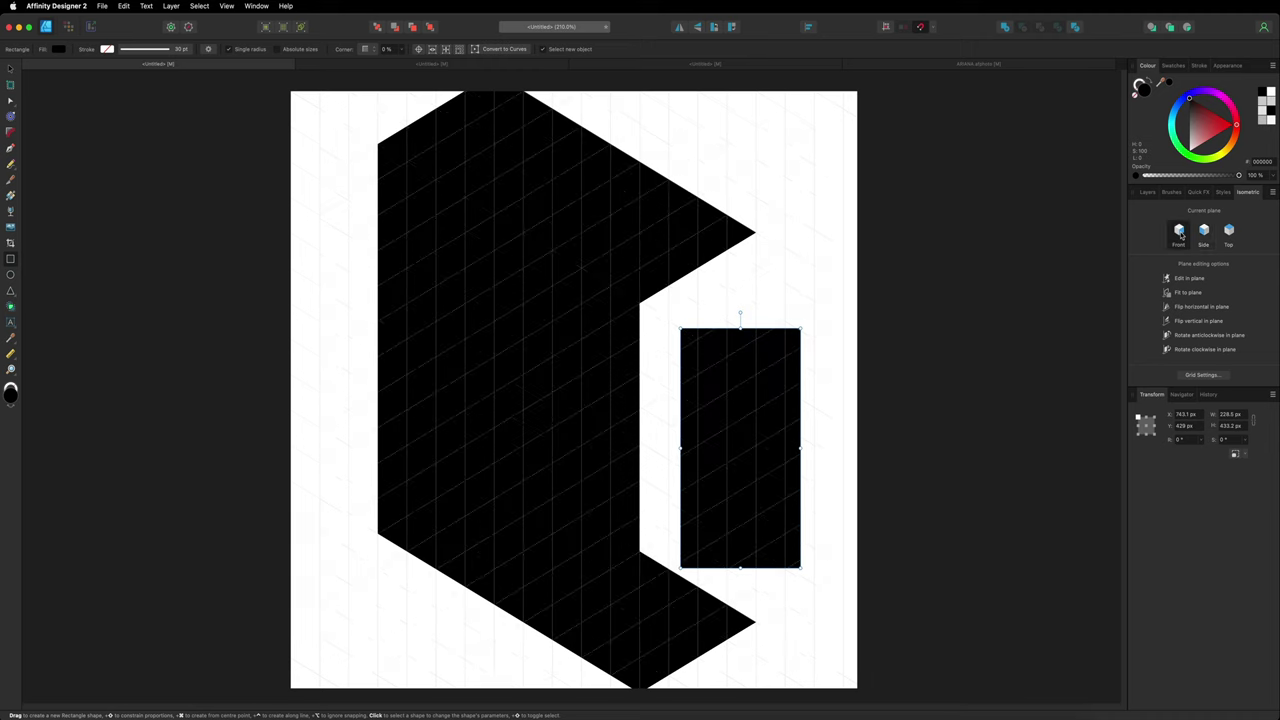
pyautogui.click(1182, 294)
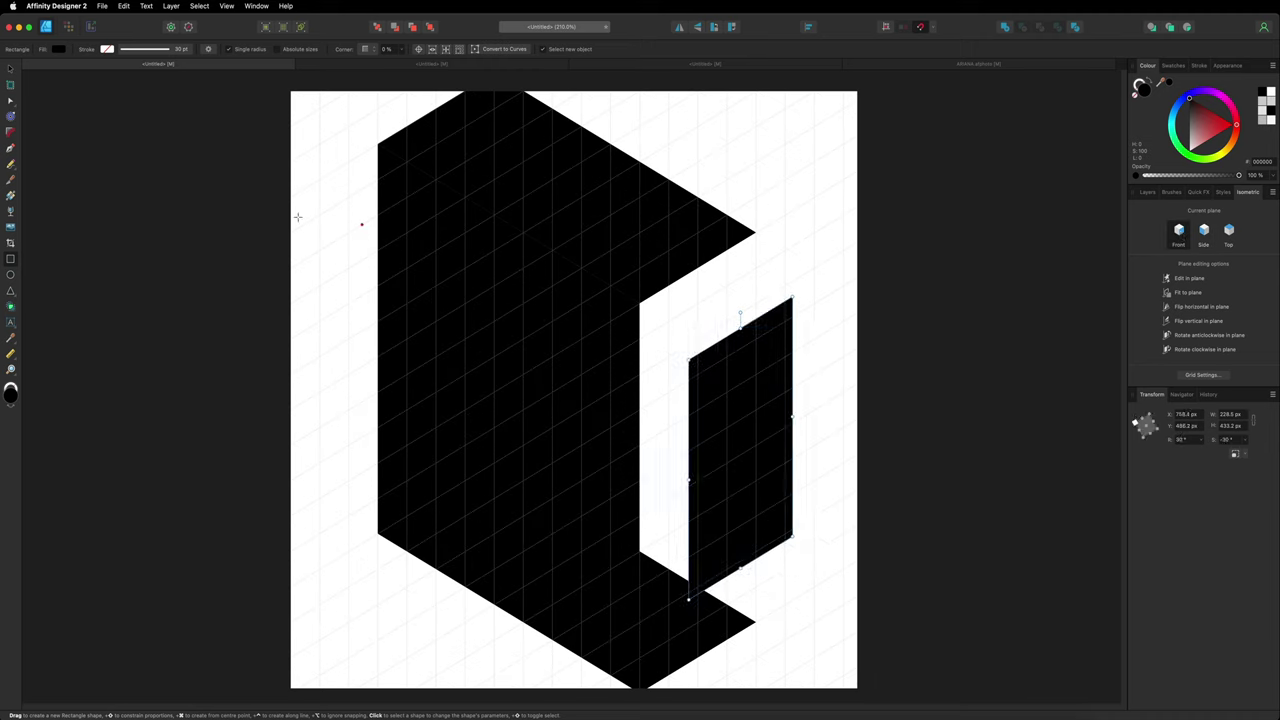
# Step: Move the front rectangle to the top face's corner and resize it to 256 × 704 px to close the box
pyautogui.click(11, 69)
pyautogui.moveTo(780, 350); pyautogui.dragTo(737, 290)
pyautogui.moveTo(703, 502); pyautogui.dragTo(703, 652)
pyautogui.moveTo(649, 490); pyautogui.dragTo(638, 496)
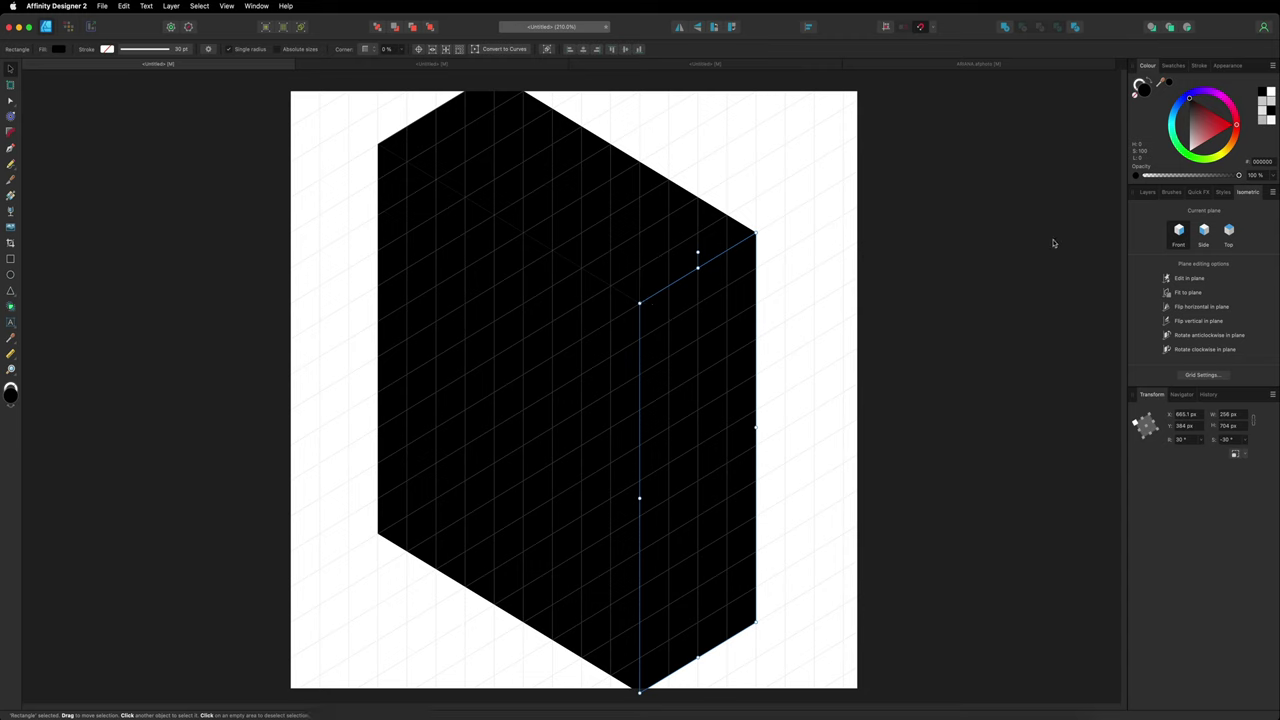
# Step: Fill the large side wall with very light grey and the narrow front wall with a darker light grey
pyautogui.click(1148, 192)
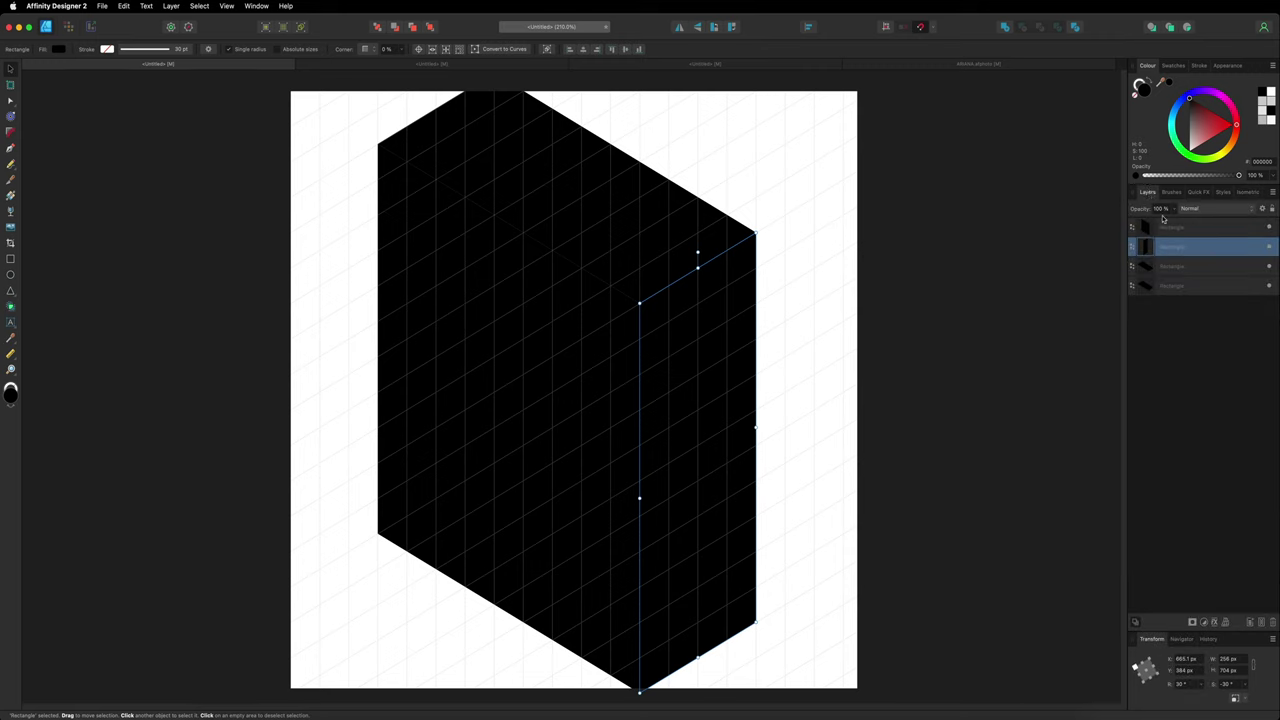
pyautogui.click(1162, 229)
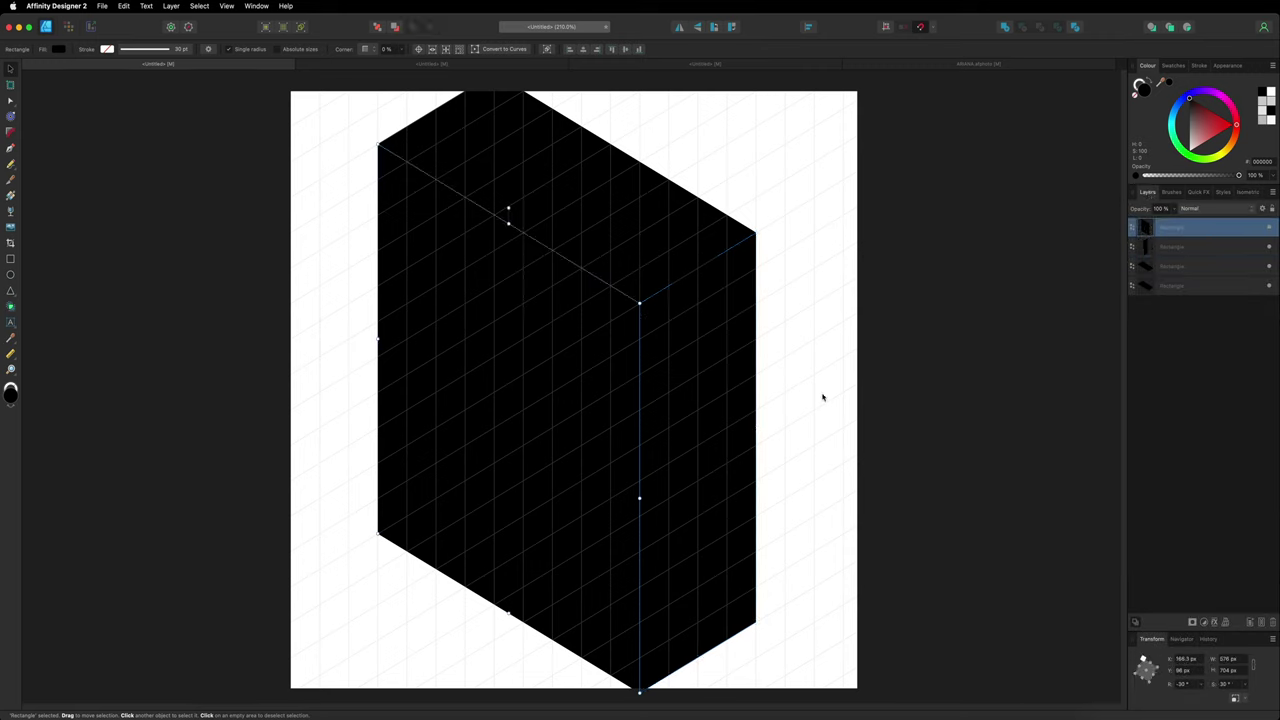
pyautogui.moveTo(1199, 127)
pyautogui.mouseDown()
pyautogui.moveTo(1186, 112)
pyautogui.moveTo(1190, 148)
pyautogui.mouseUp()
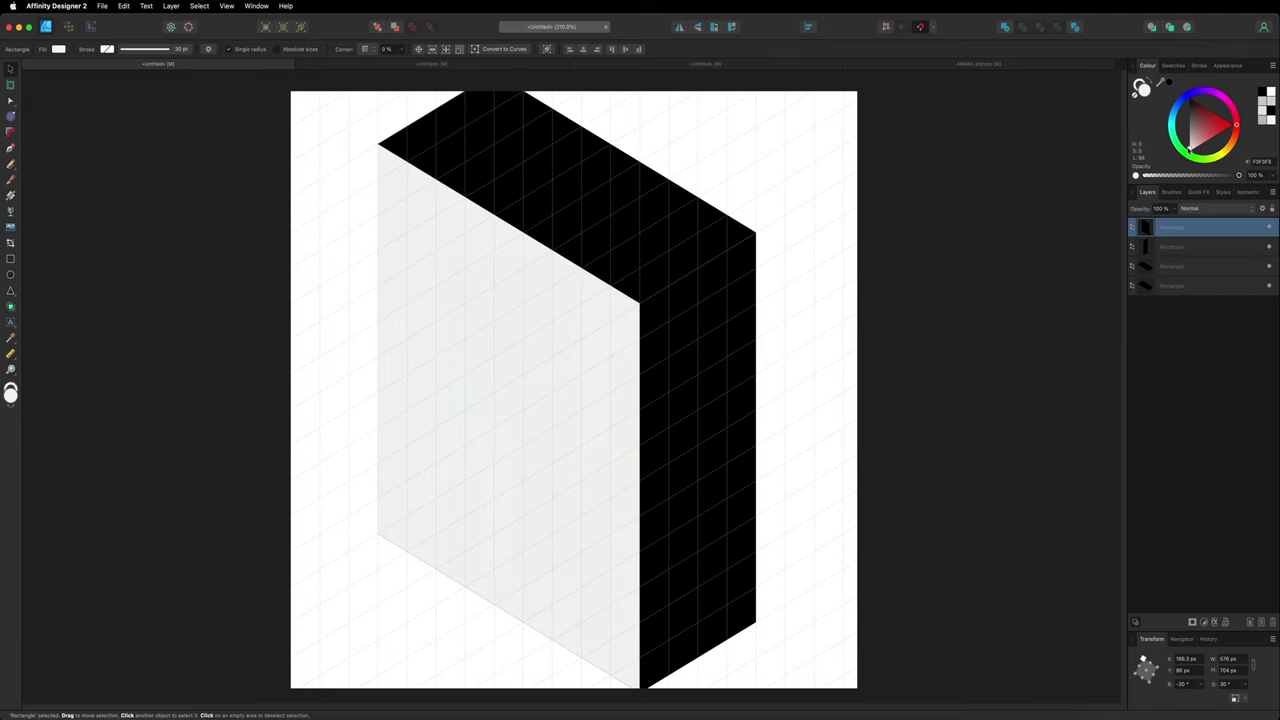
pyautogui.click(1160, 246)
pyautogui.moveTo(1195, 138)
pyautogui.mouseDown()
pyautogui.moveTo(1205, 128)
pyautogui.moveTo(1186, 114)
pyautogui.moveTo(1189, 147)
pyautogui.mouseUp()
# Step: Fill the box's top face with light grey D2D2D2 and select the base rectangle's layer
pyautogui.click(1170, 266)
pyautogui.moveTo(1193, 139); pyautogui.dragTo(1188, 146)
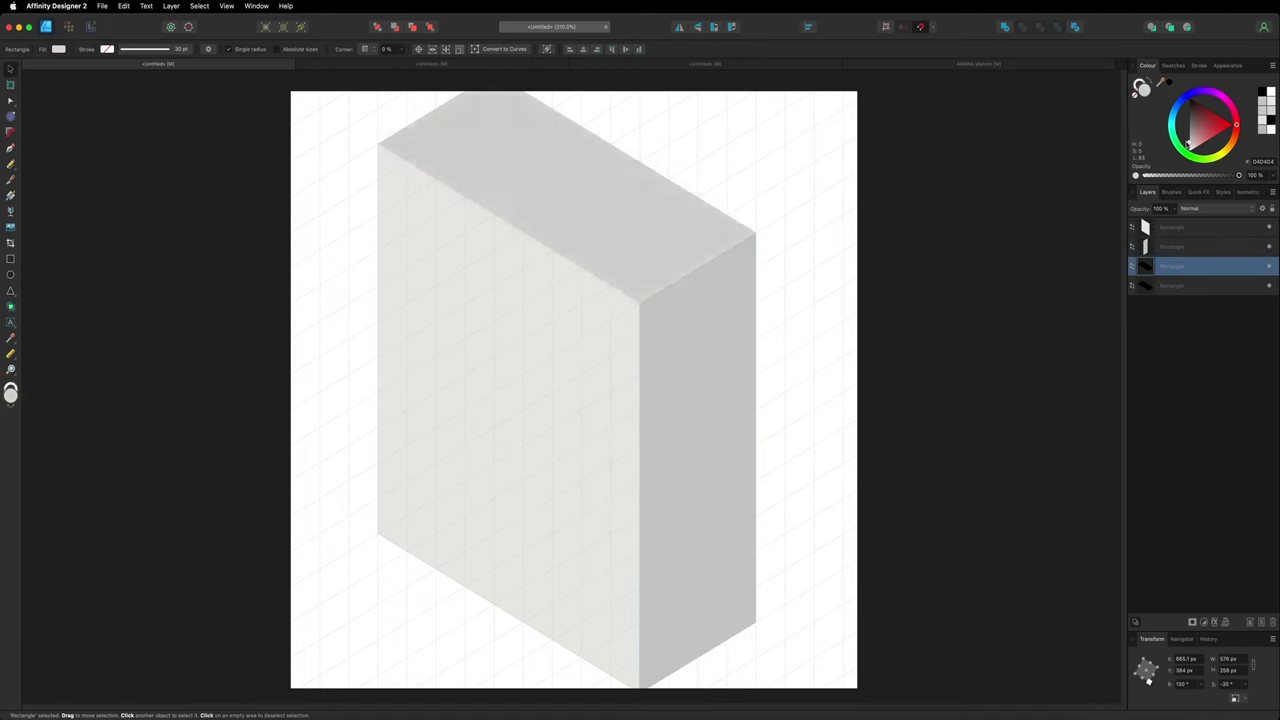
pyautogui.moveTo(1188, 146); pyautogui.dragTo(1188, 146)
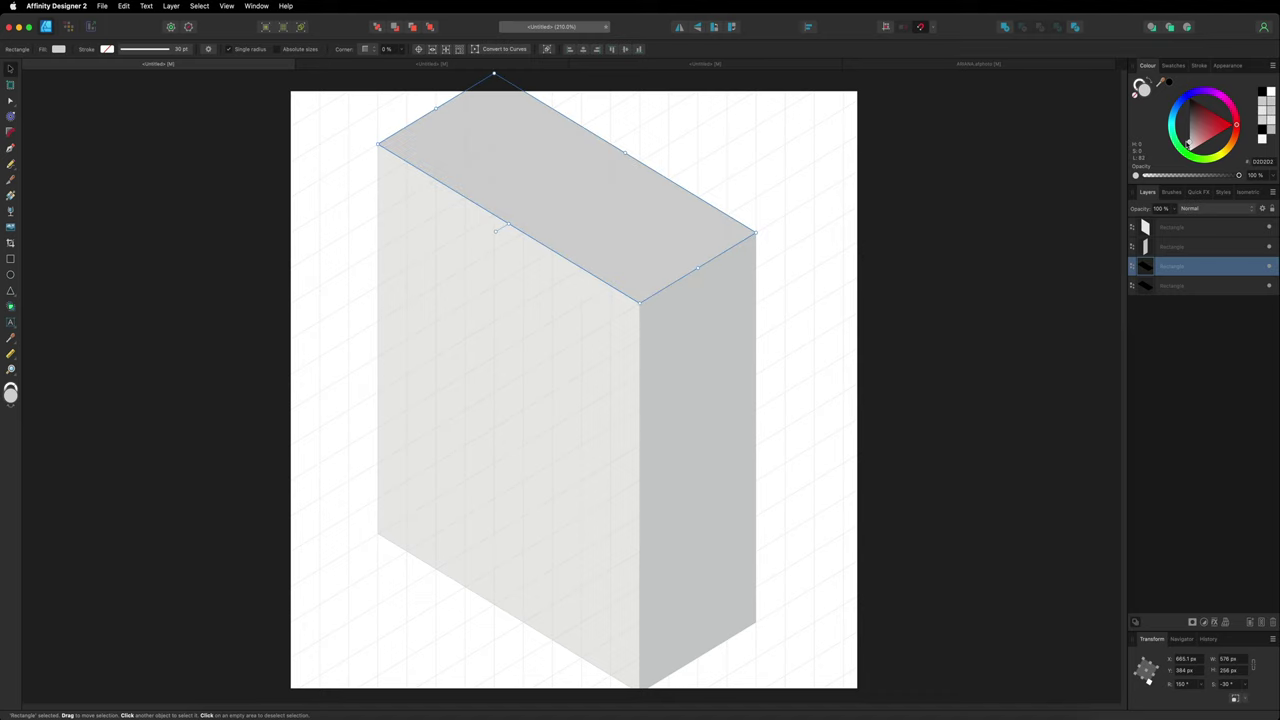
pyautogui.click(1143, 285)
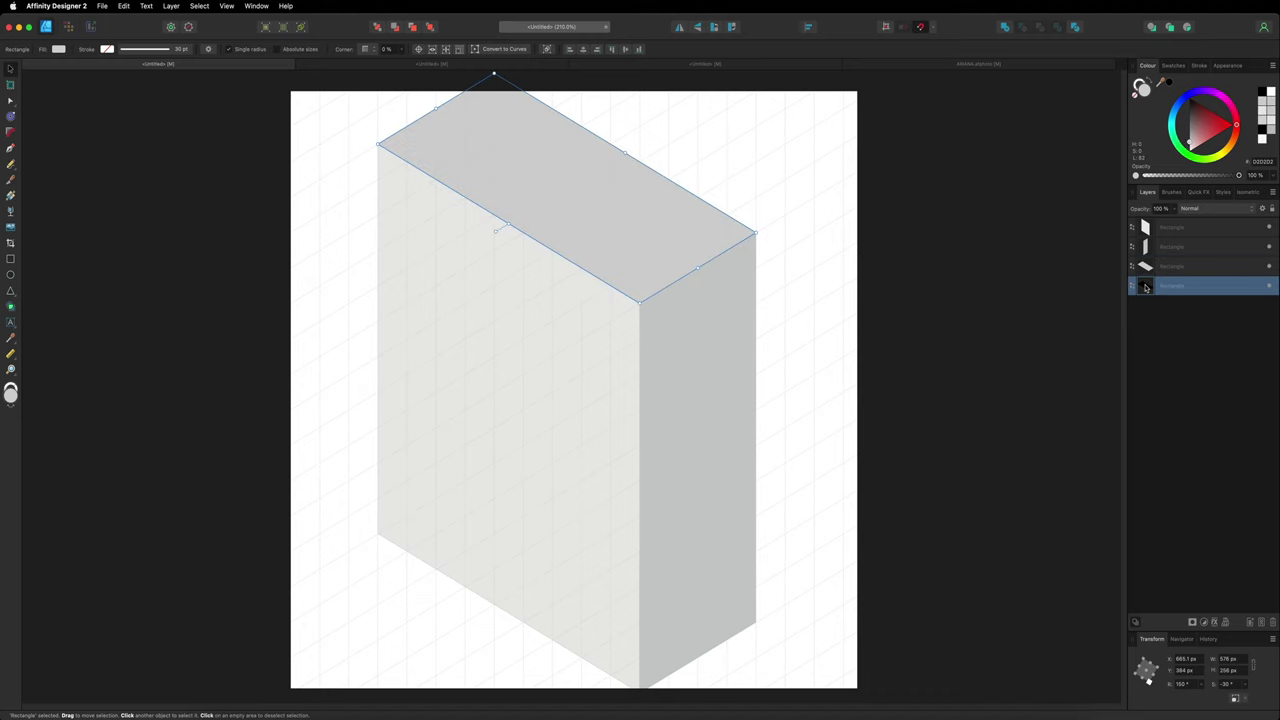
# Step: Apply a Gaussian Blur with a 3.4 px radius to the black base rectangle as the box's shadow
pyautogui.moveTo(1138, 285); pyautogui.dragTo(1161, 273)
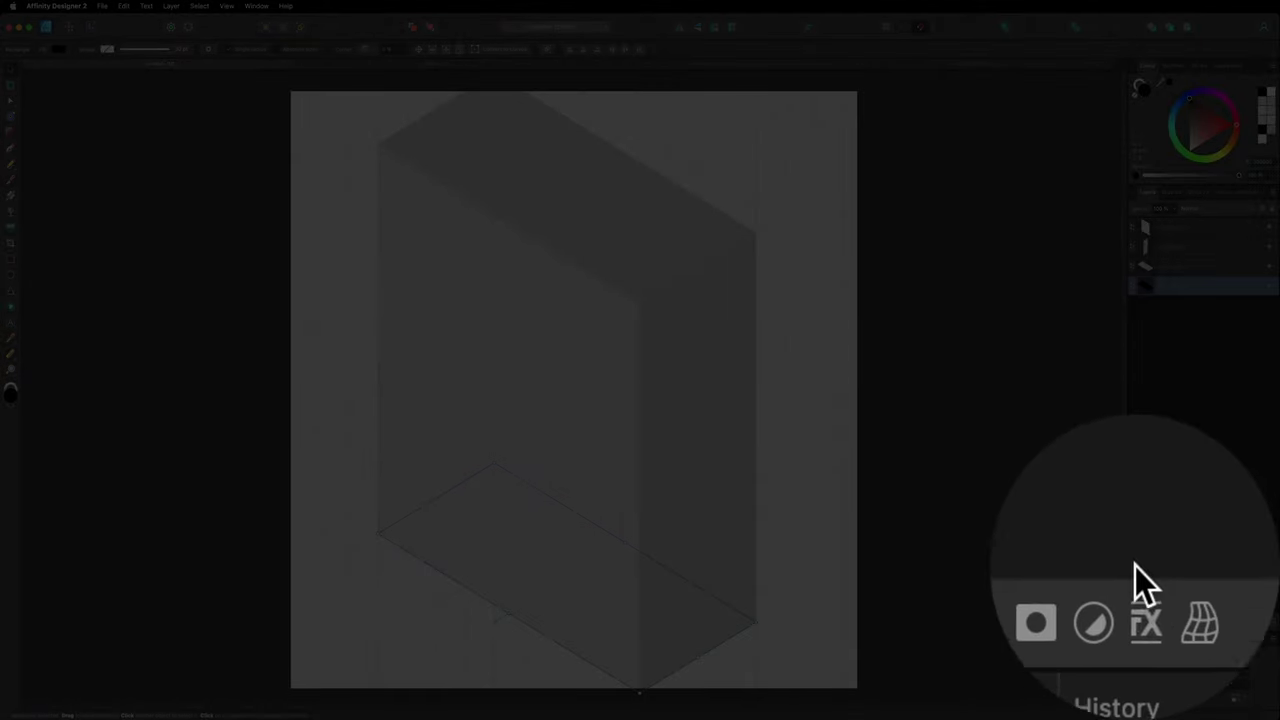
pyautogui.click(1215, 622)
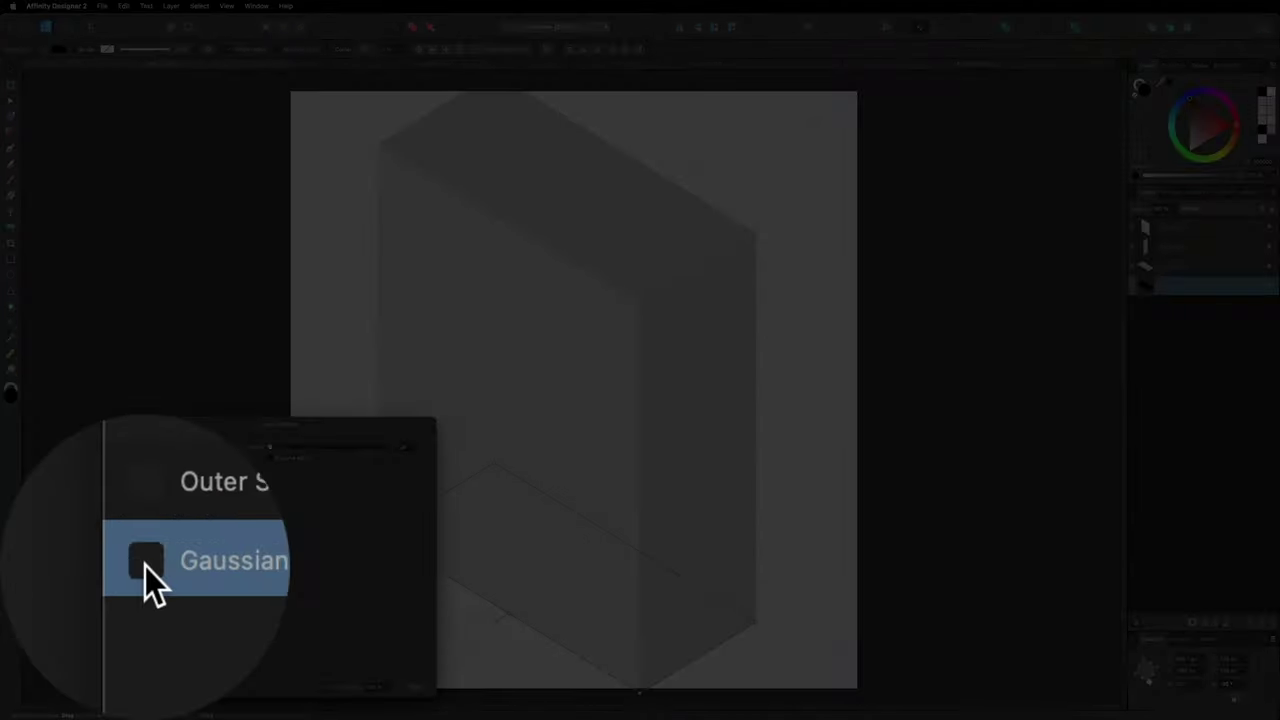
pyautogui.click(140, 584)
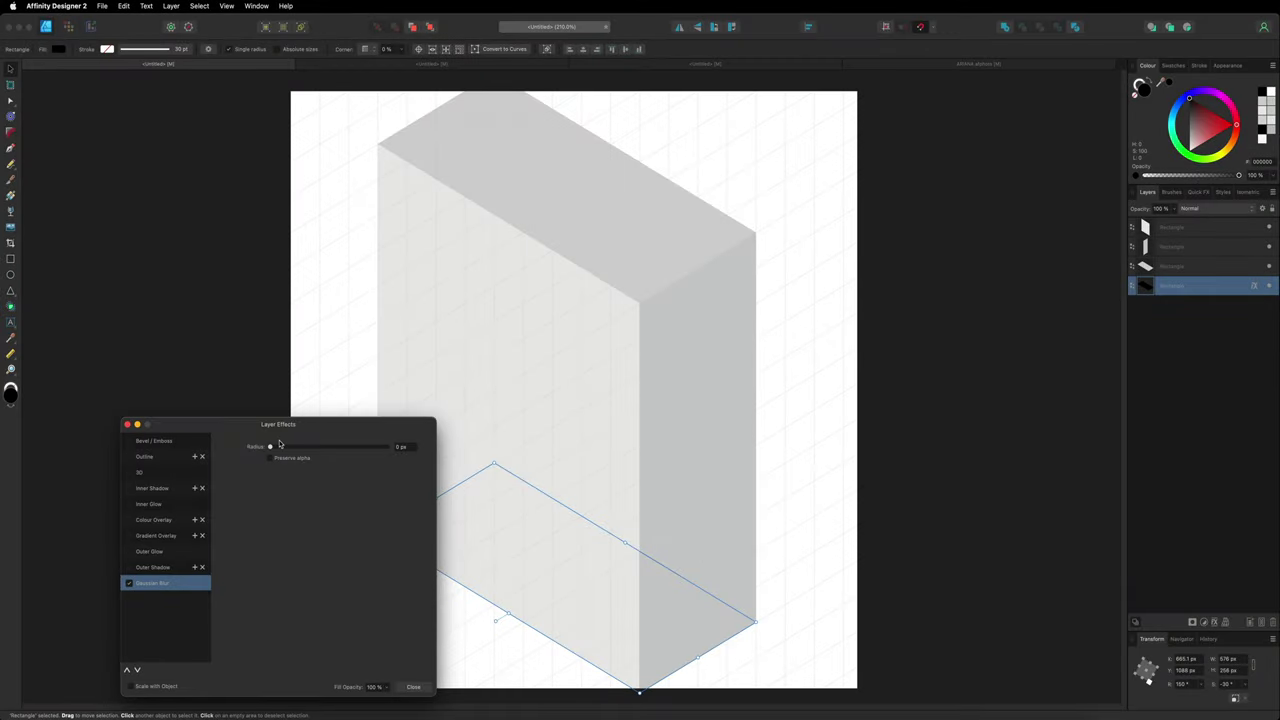
pyautogui.moveTo(271, 447); pyautogui.dragTo(304, 448)
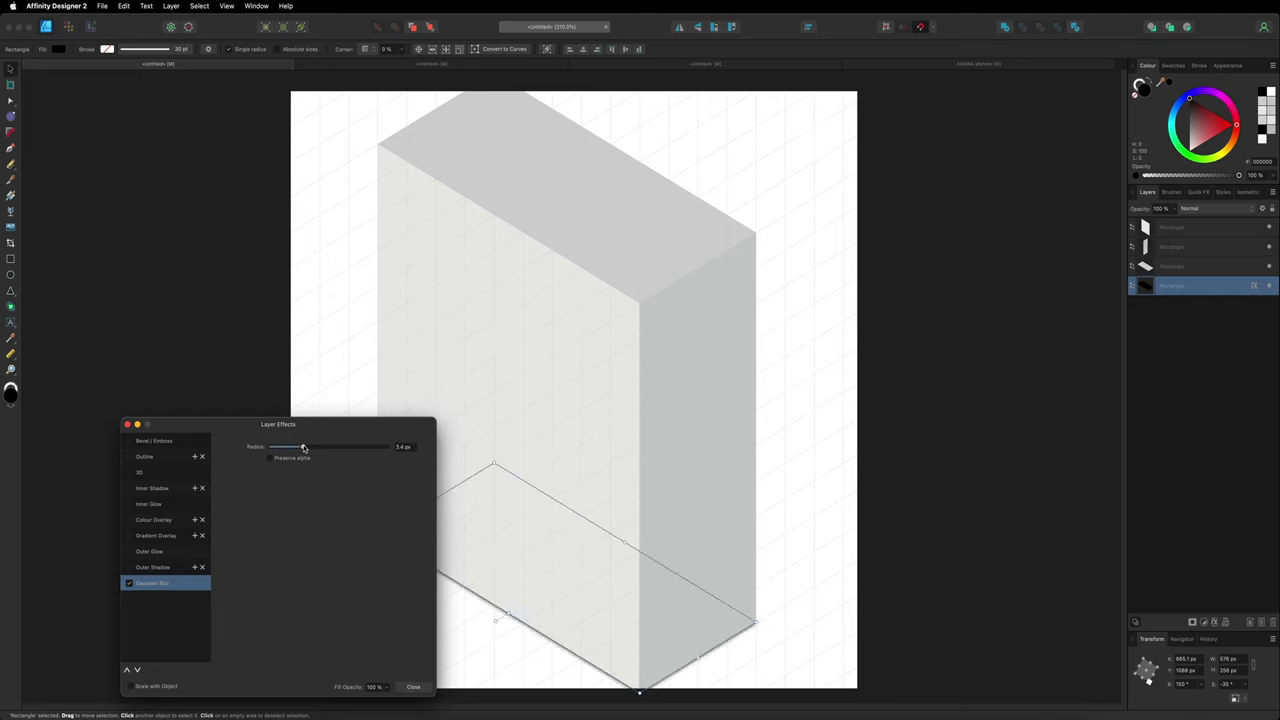
pyautogui.click(402, 689)
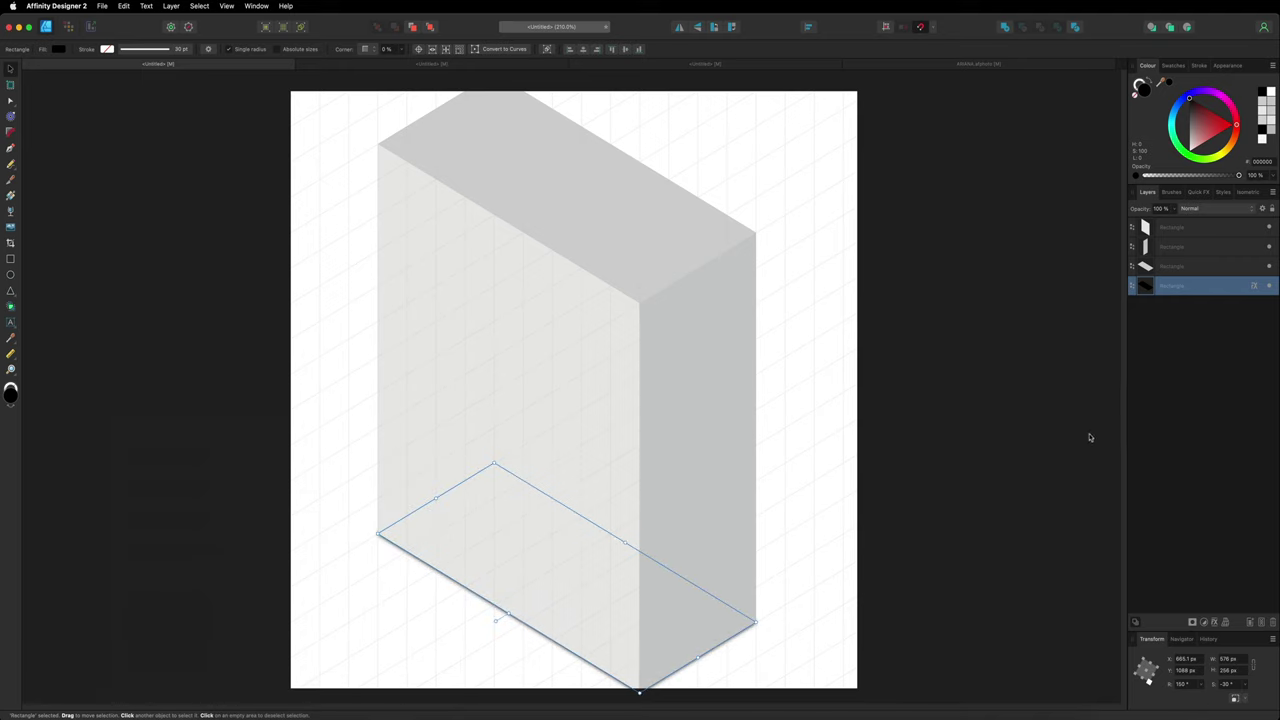
pyautogui.click(1179, 411)
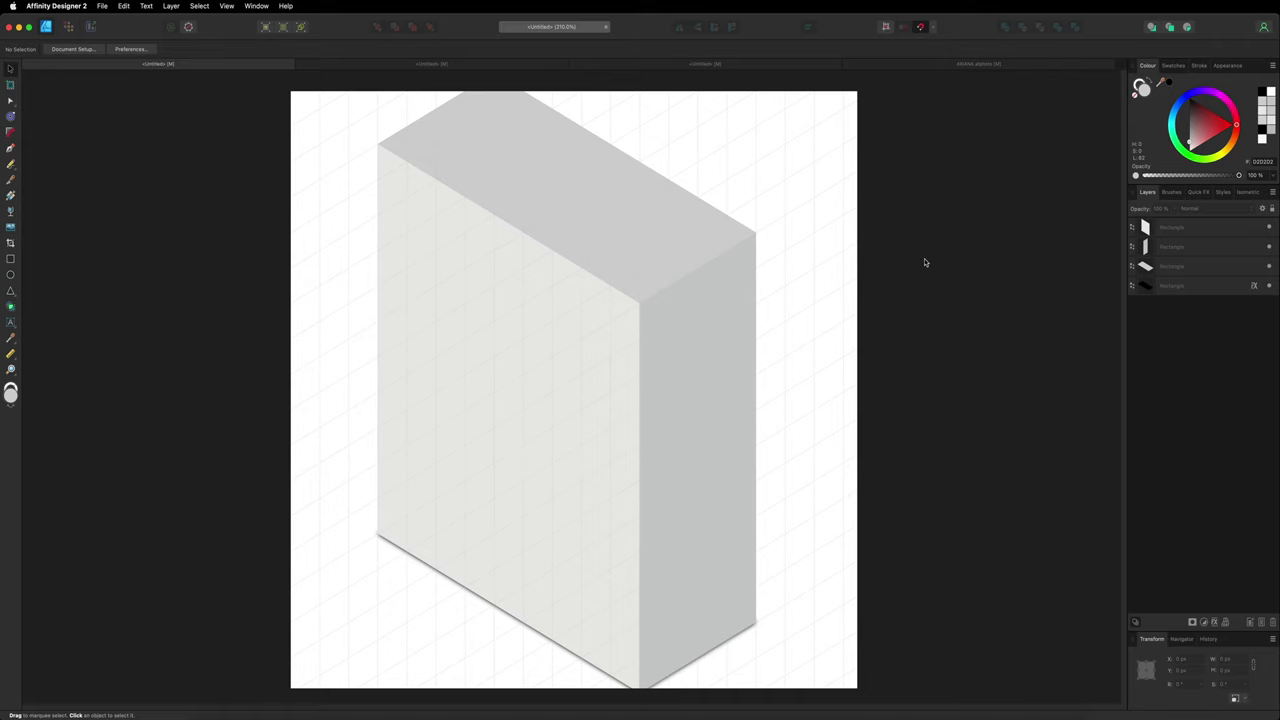
# Step: Hide the isometric grid through the grid settings
pyautogui.click(1247, 192)
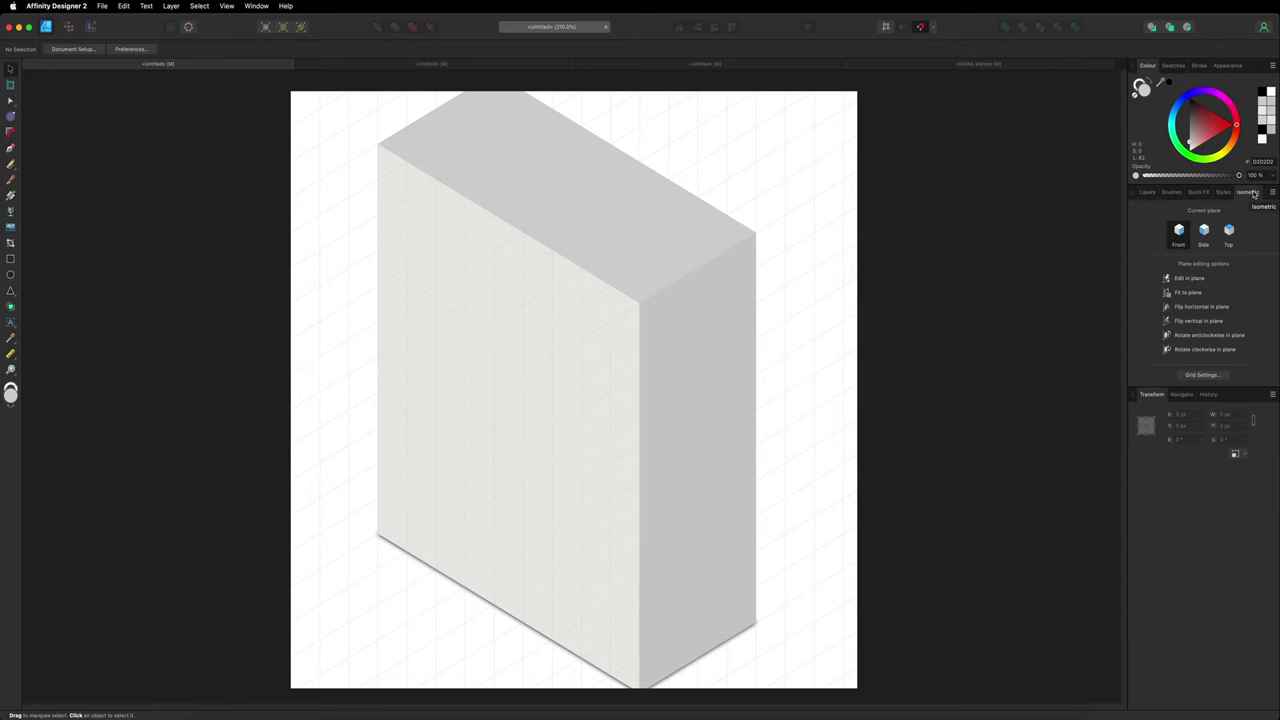
pyautogui.click(1196, 375)
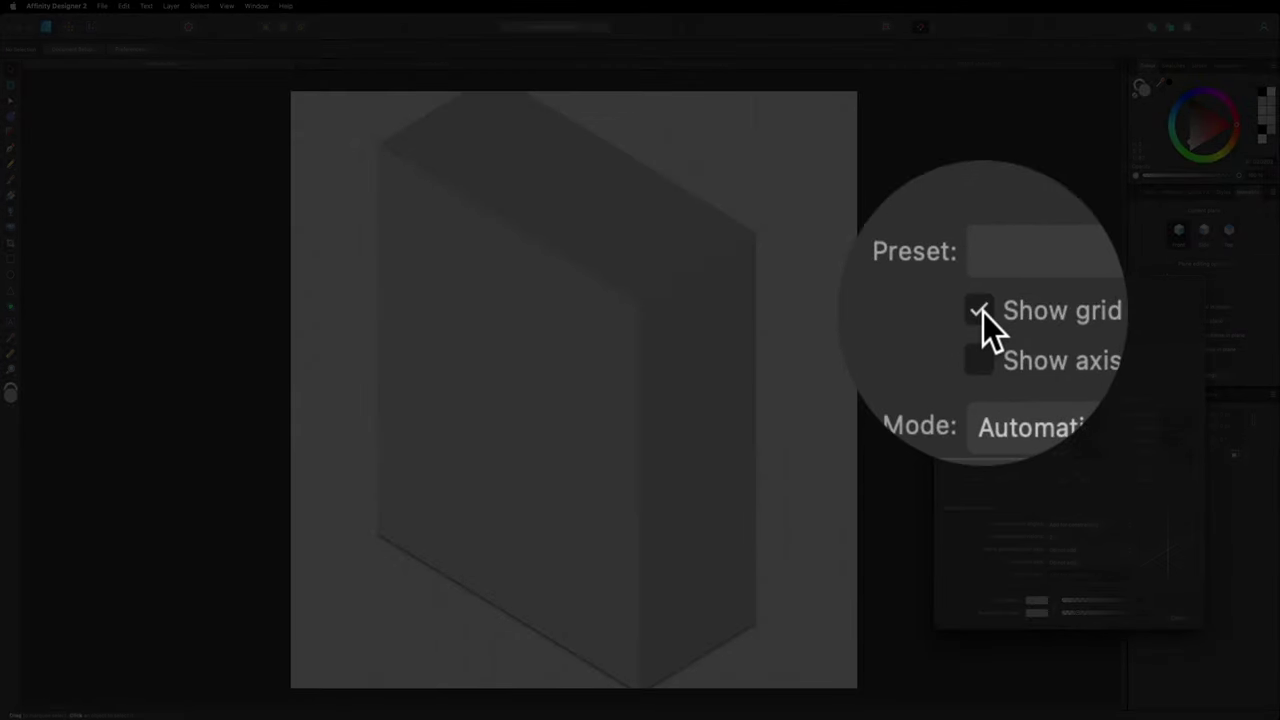
pyautogui.click(982, 312)
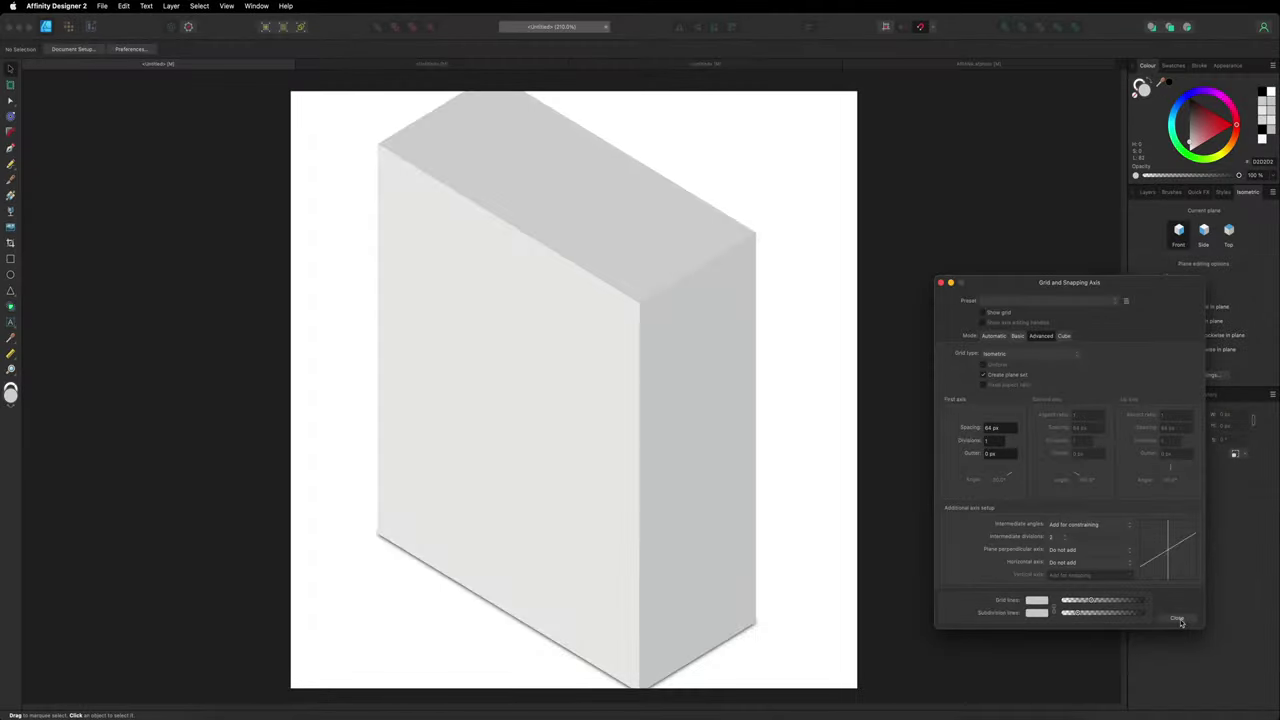
pyautogui.click(1177, 619)
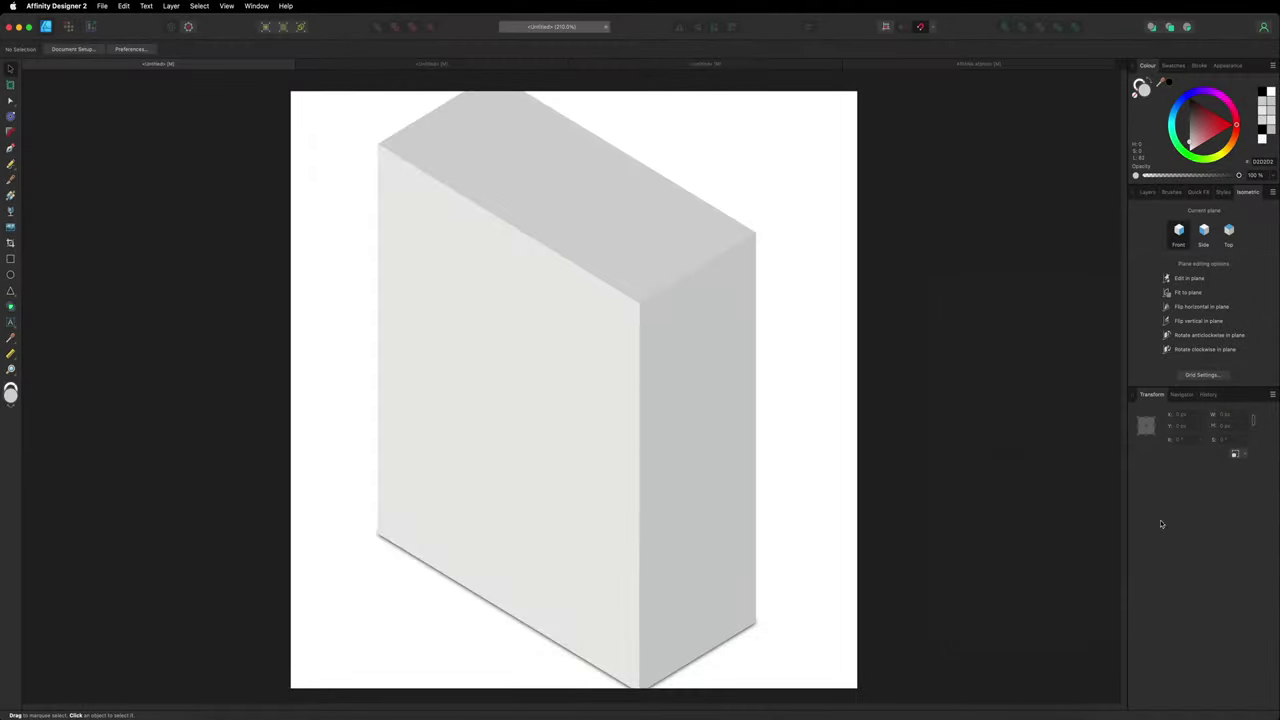
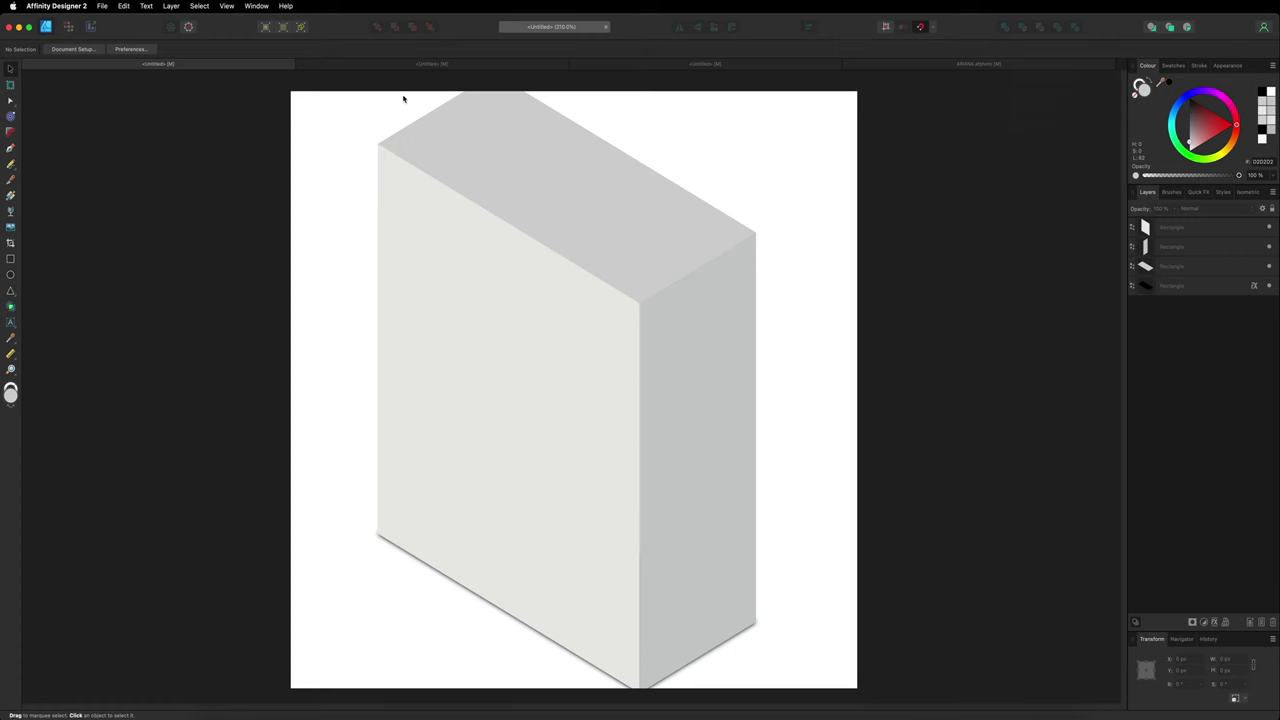
# Step: Switch to the Monster Hoops artwork document and examine the text, bowl, monster and title layers nested in FRONT
pyautogui.click(468, 65)
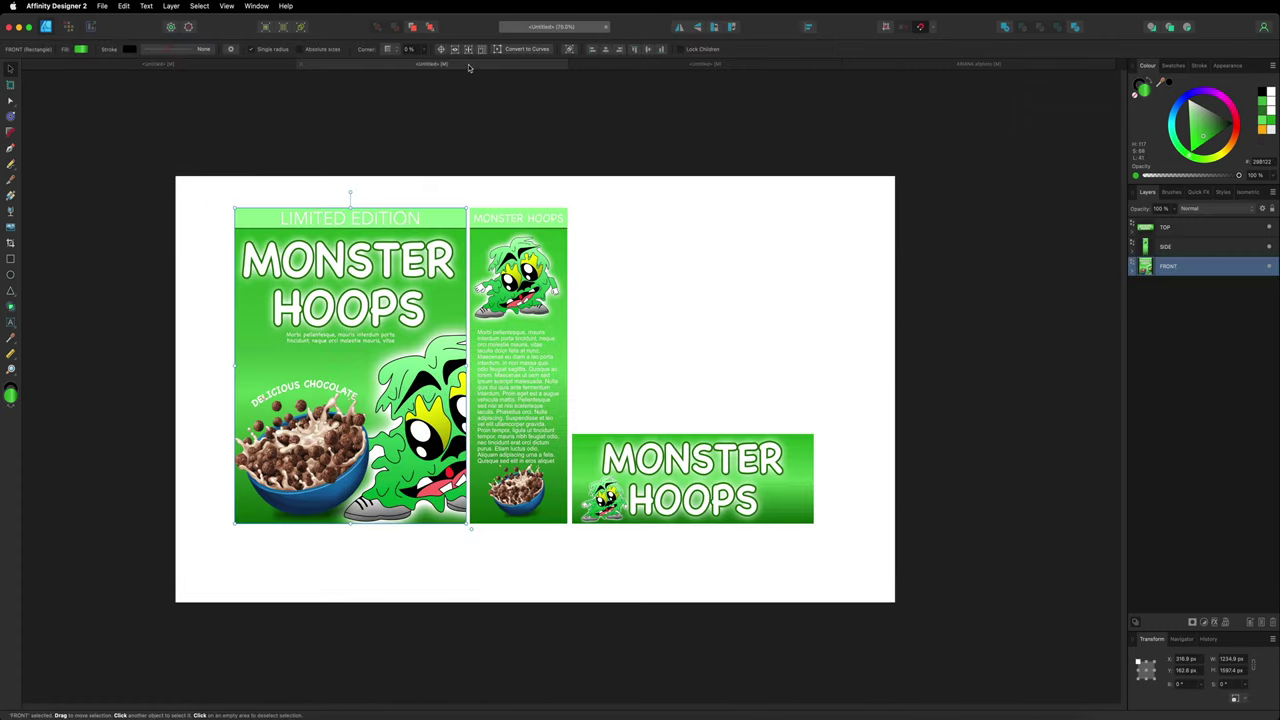
pyautogui.click(237, 152)
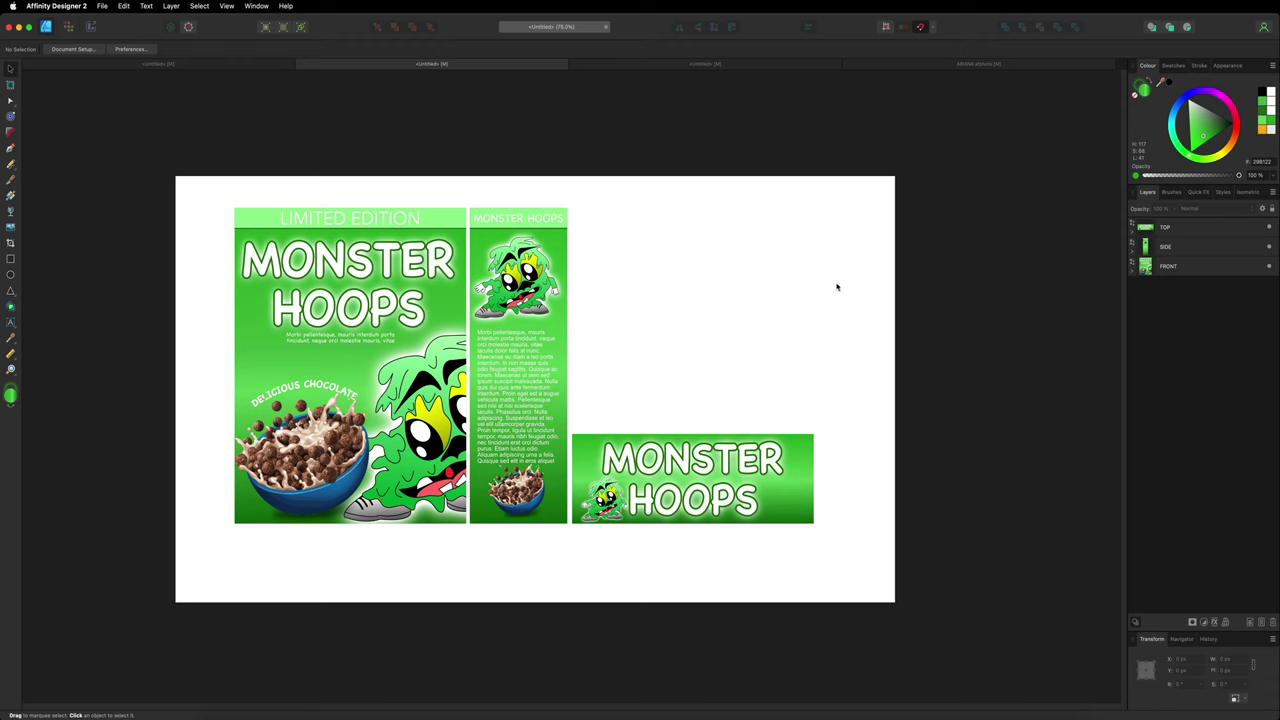
pyautogui.click(1186, 268)
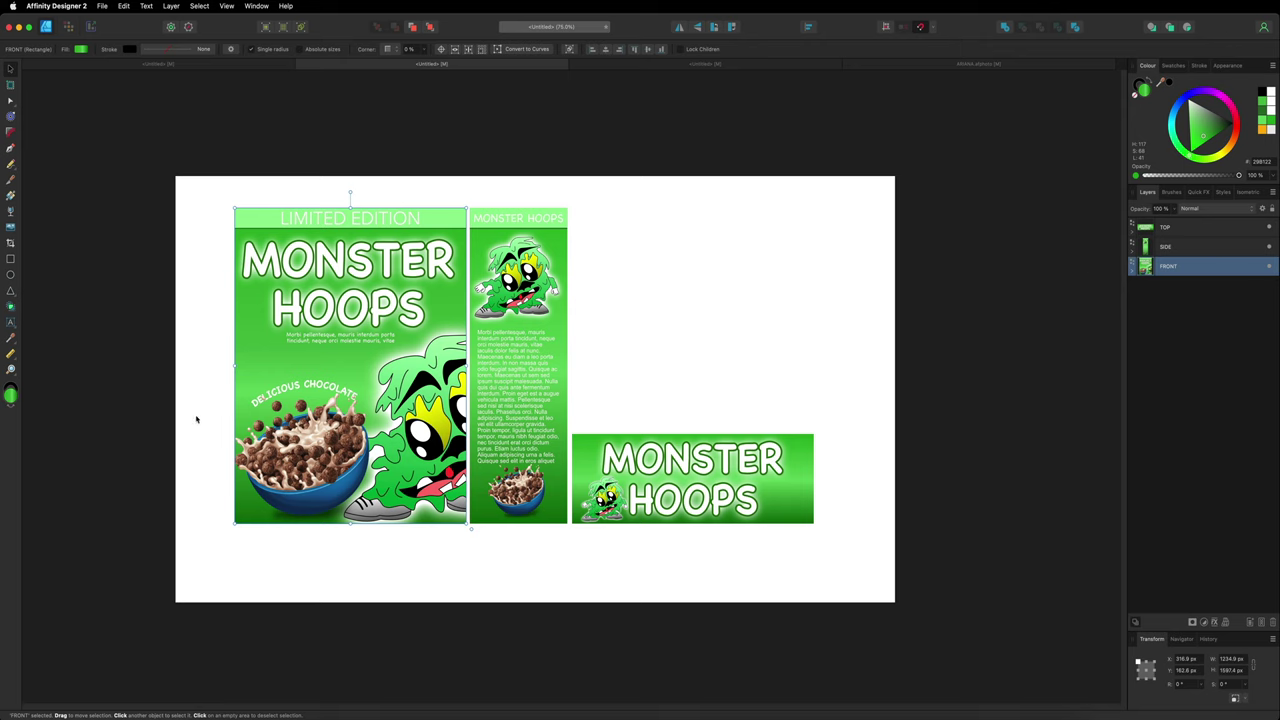
pyautogui.click(1133, 267)
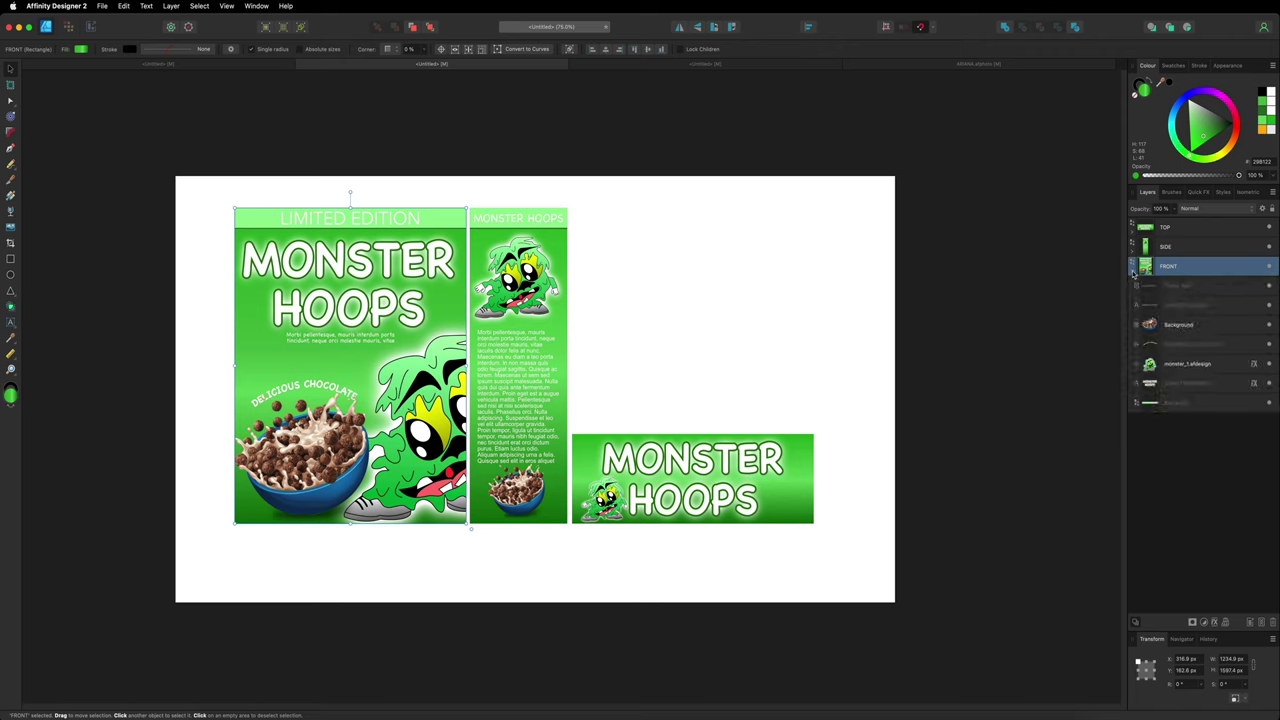
pyautogui.click(1175, 286)
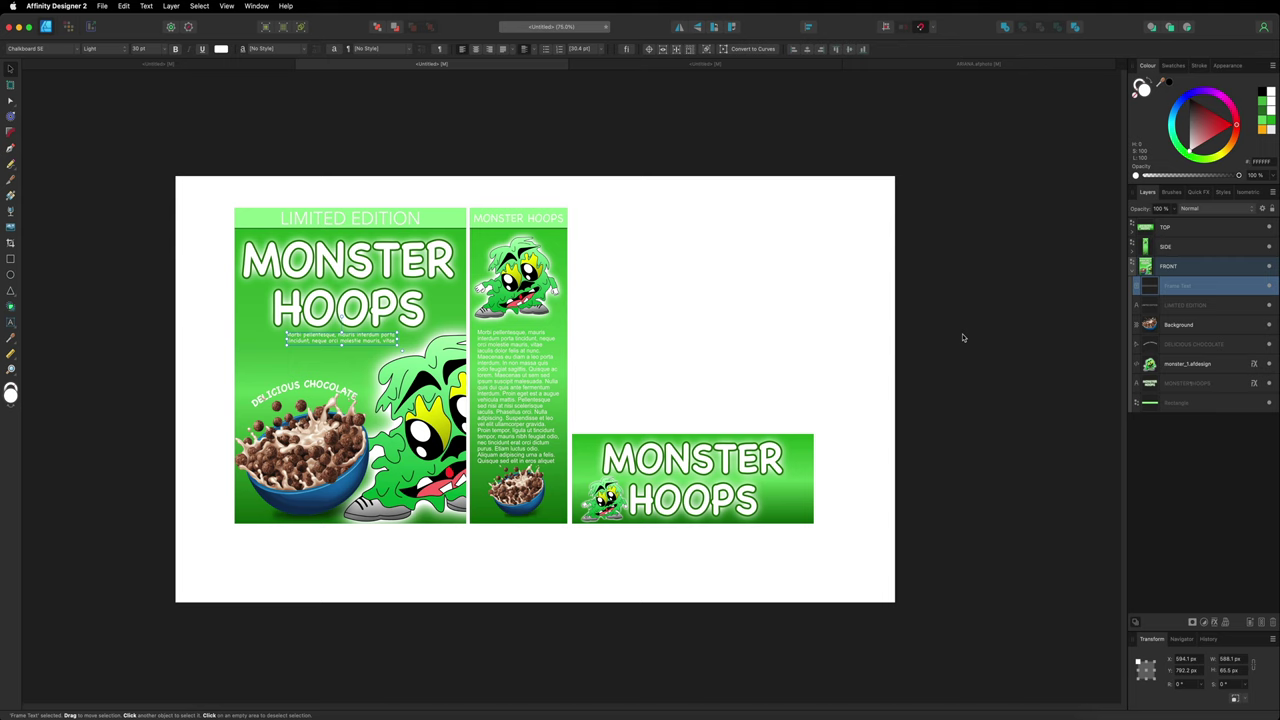
pyautogui.click(1176, 326)
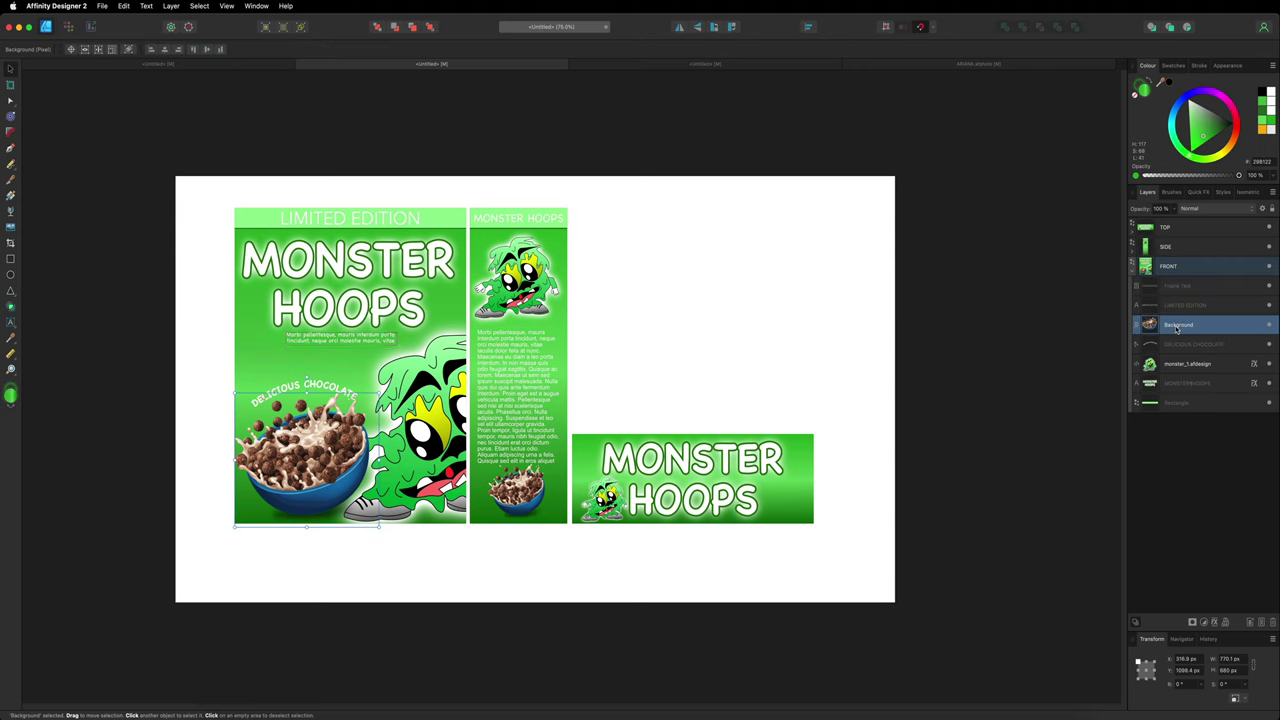
pyautogui.click(1157, 366)
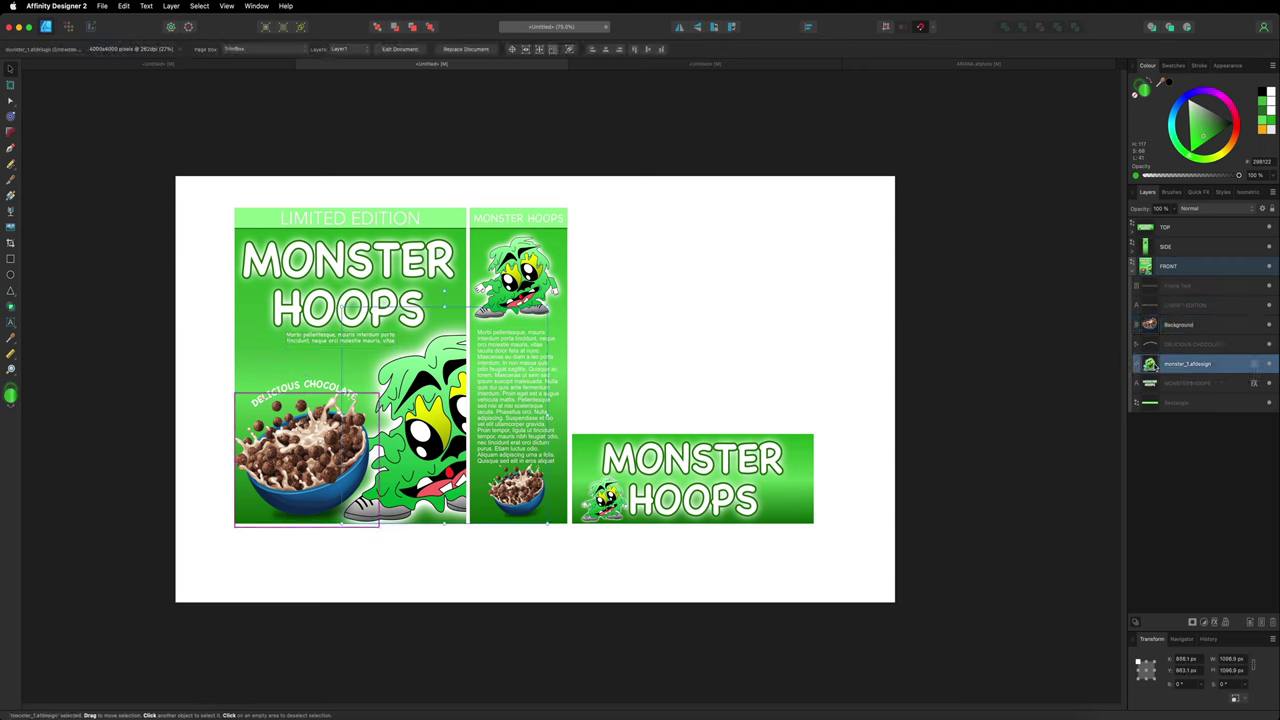
pyautogui.click(1150, 385)
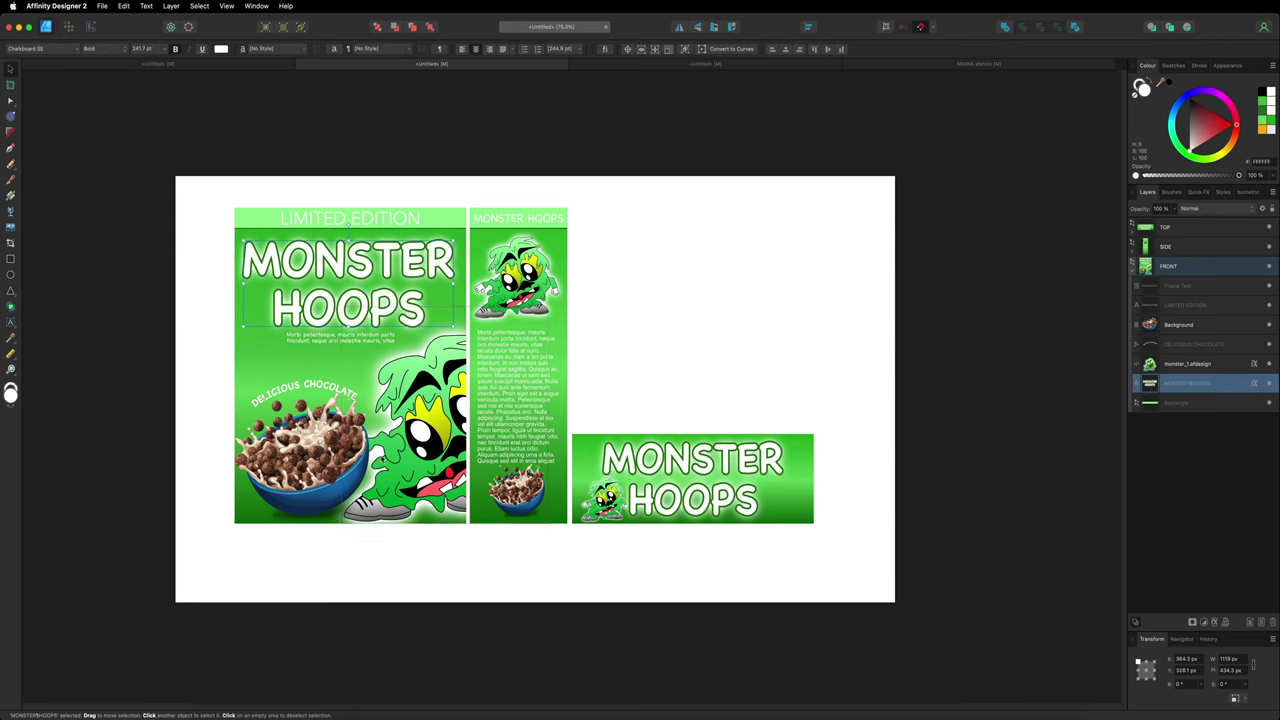
# Step: Examine the SIDE and TOP artwork with their nested layers, and collapse all three layer stacks
pyautogui.click(1158, 248)
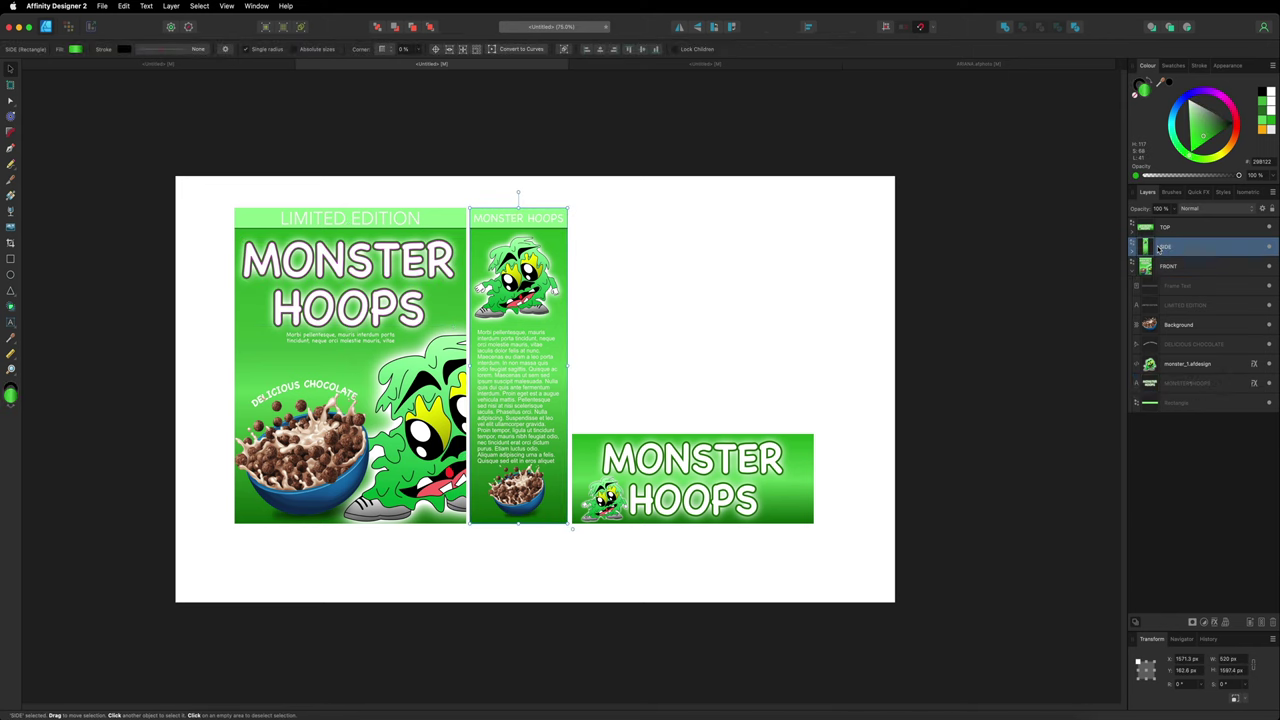
pyautogui.click(1168, 228)
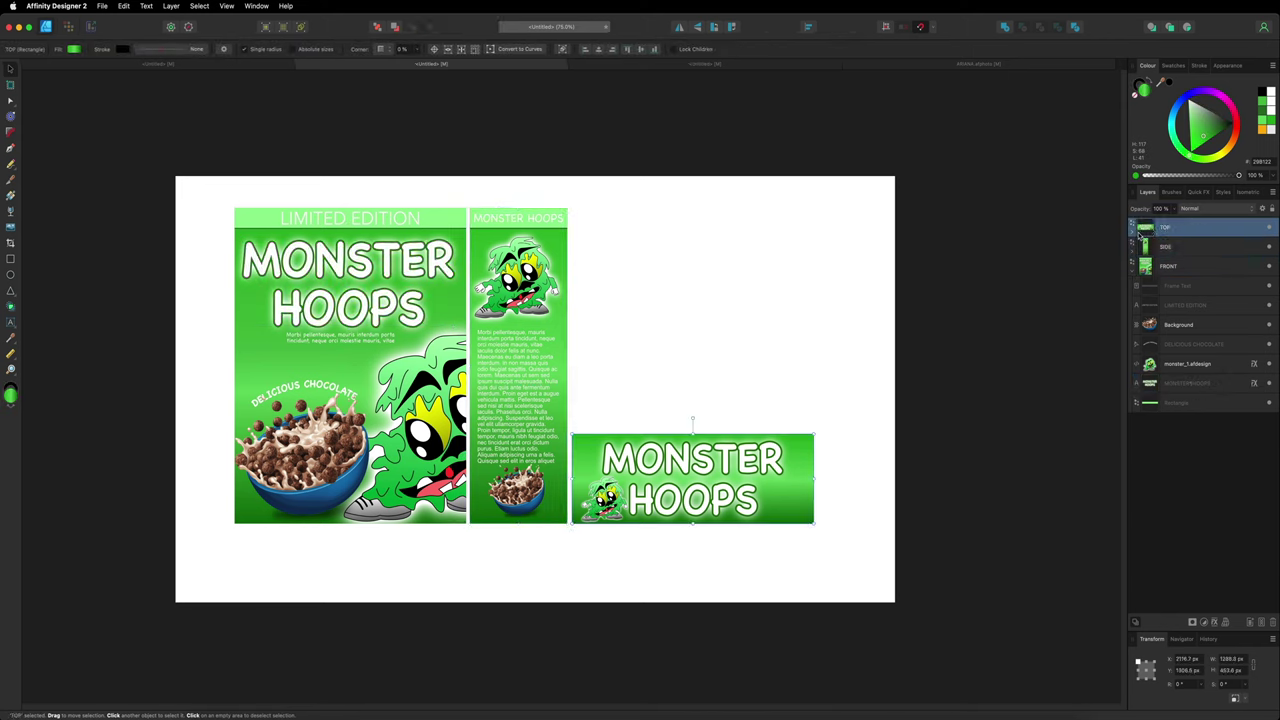
pyautogui.click(1135, 234)
pyautogui.click(1135, 233)
pyautogui.click(1133, 250)
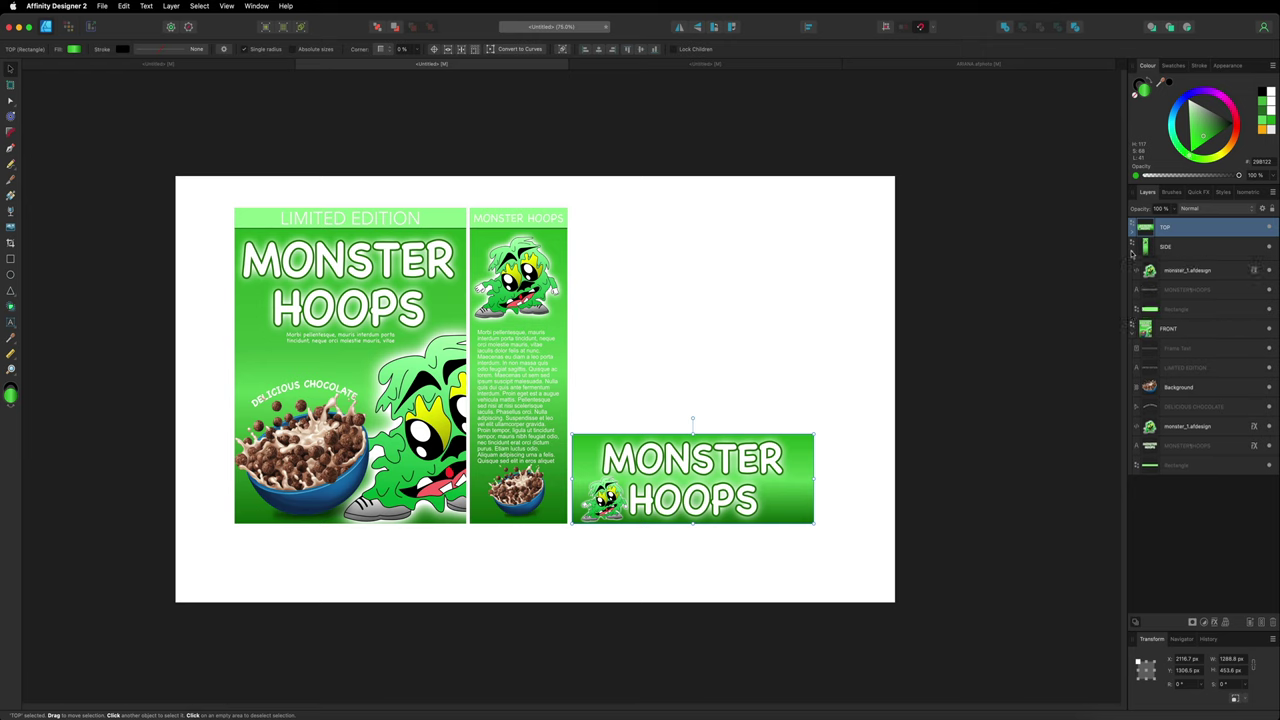
pyautogui.click(1132, 250)
pyautogui.click(1133, 268)
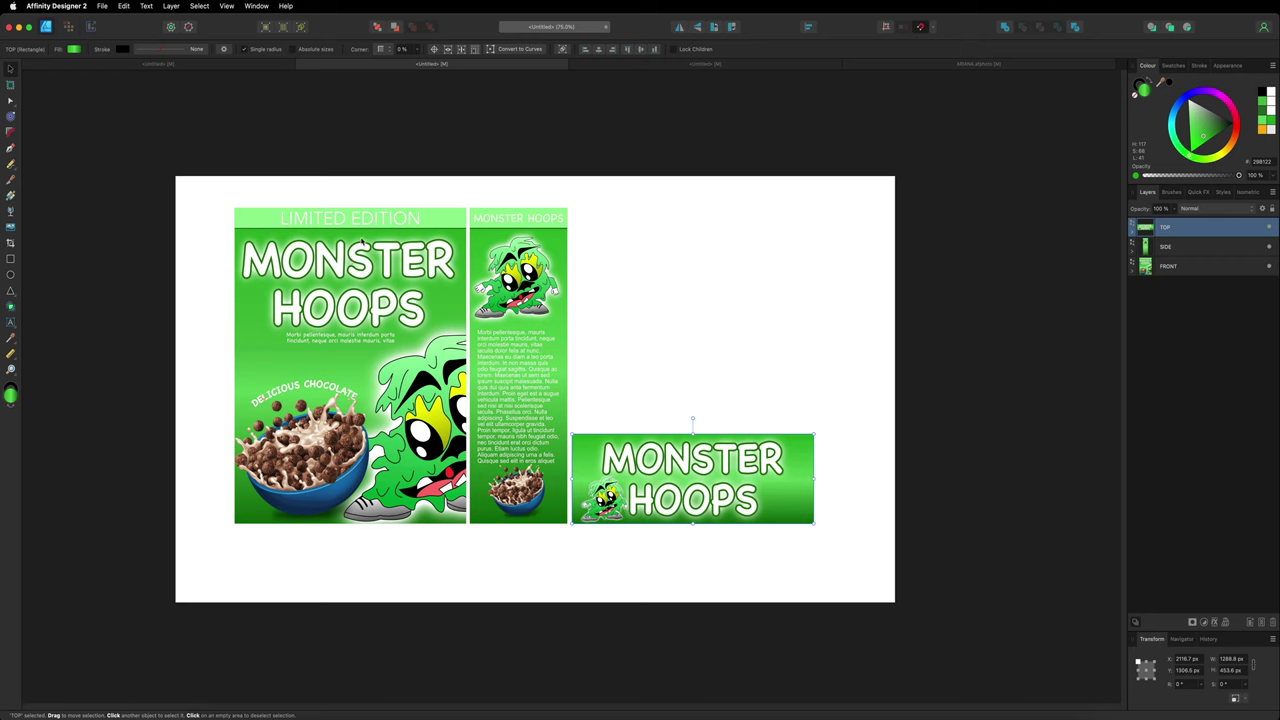
# Step: Try copying the unrasterised FRONT artwork into the box document and shrinking it to about 656 px wide, and delete it
pyautogui.click(1181, 267)
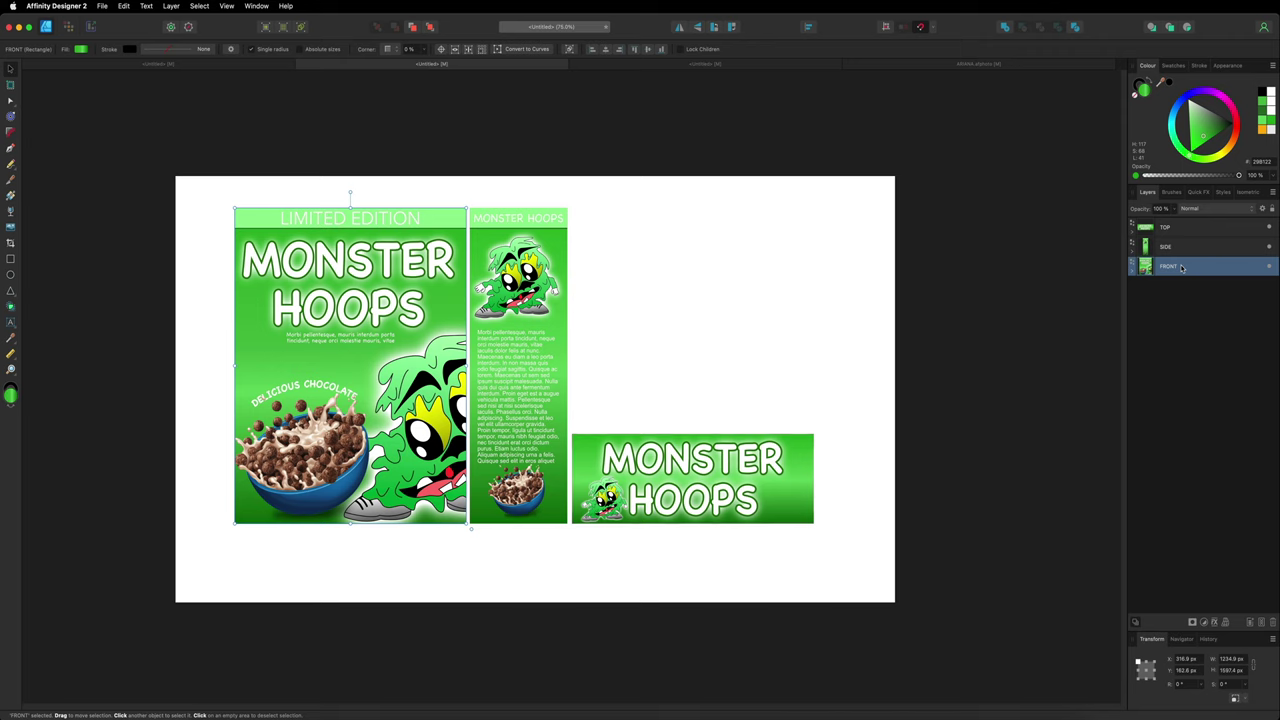
pyautogui.click(200, 65)
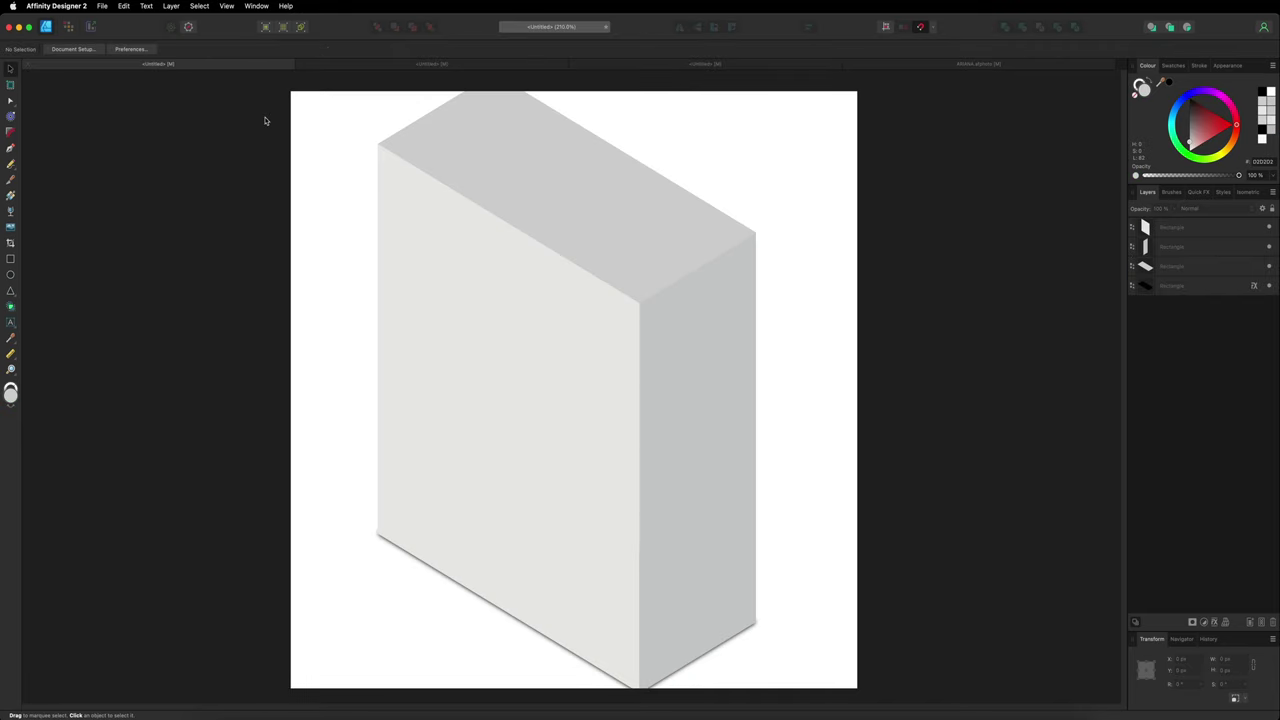
pyautogui.press('super+v')
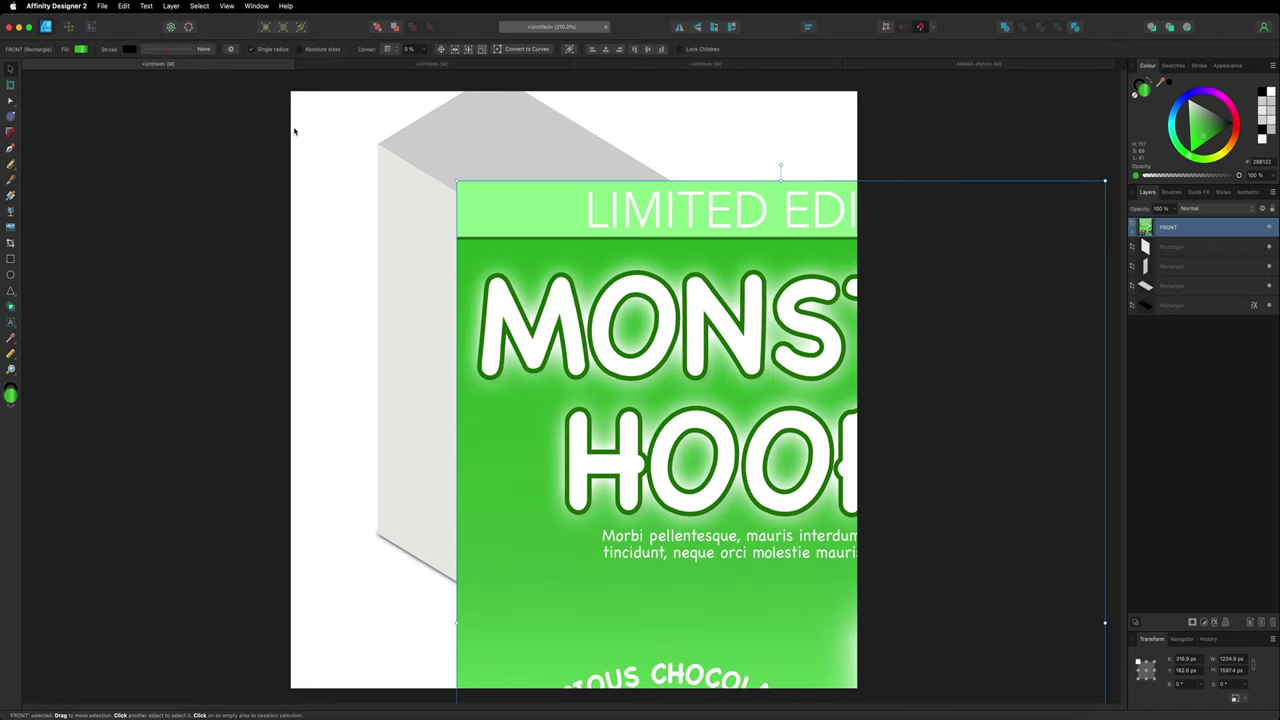
pyautogui.moveTo(566, 232); pyautogui.dragTo(393, 148)
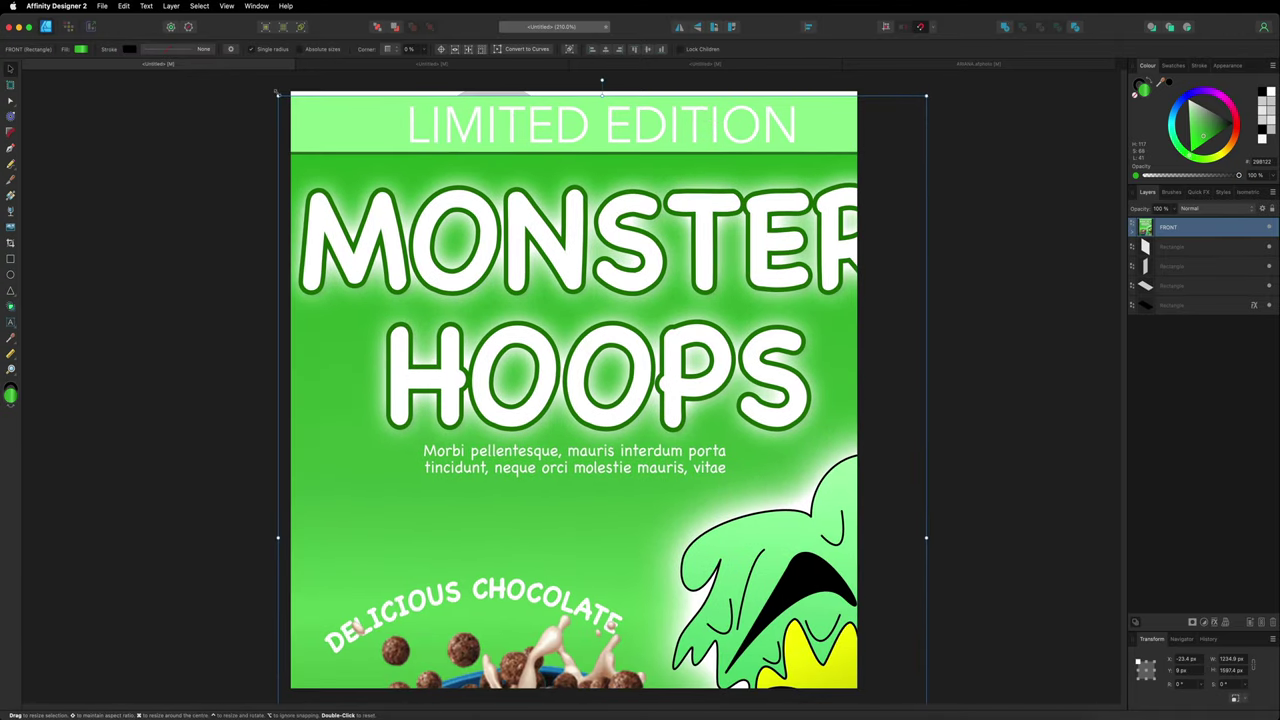
pyautogui.moveTo(278, 94); pyautogui.dragTo(546, 536)
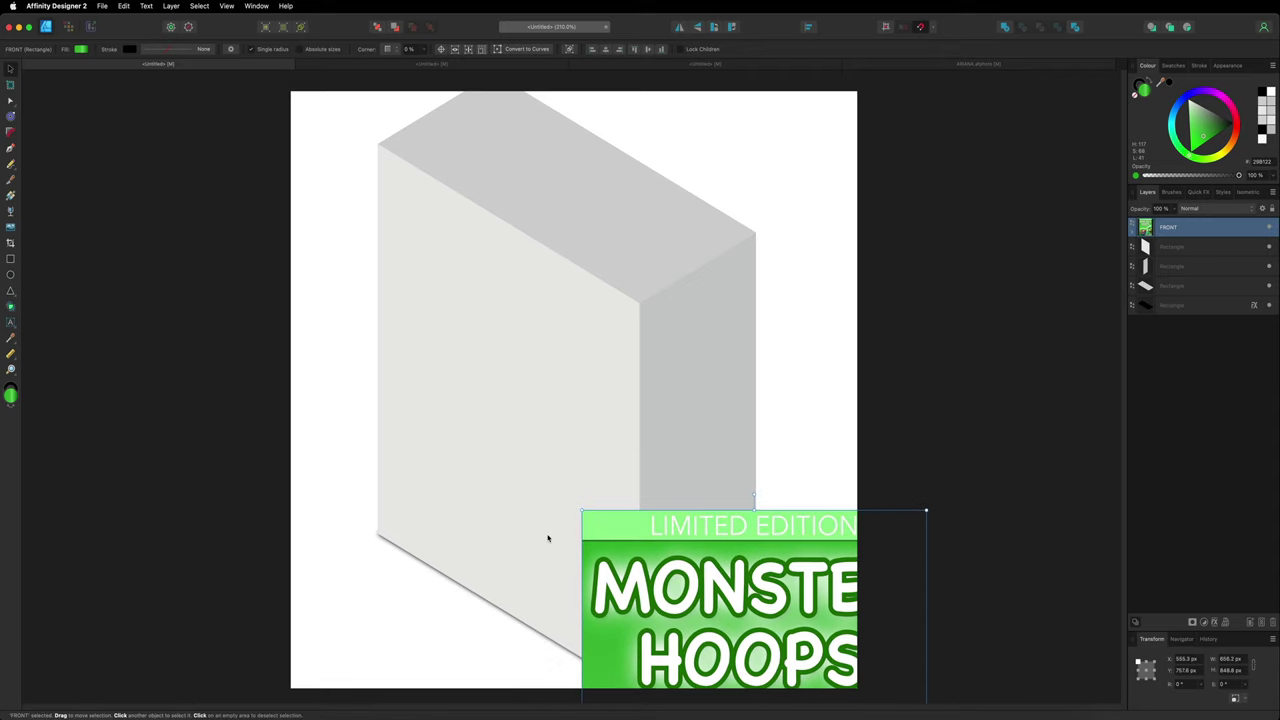
pyautogui.press('Delete')
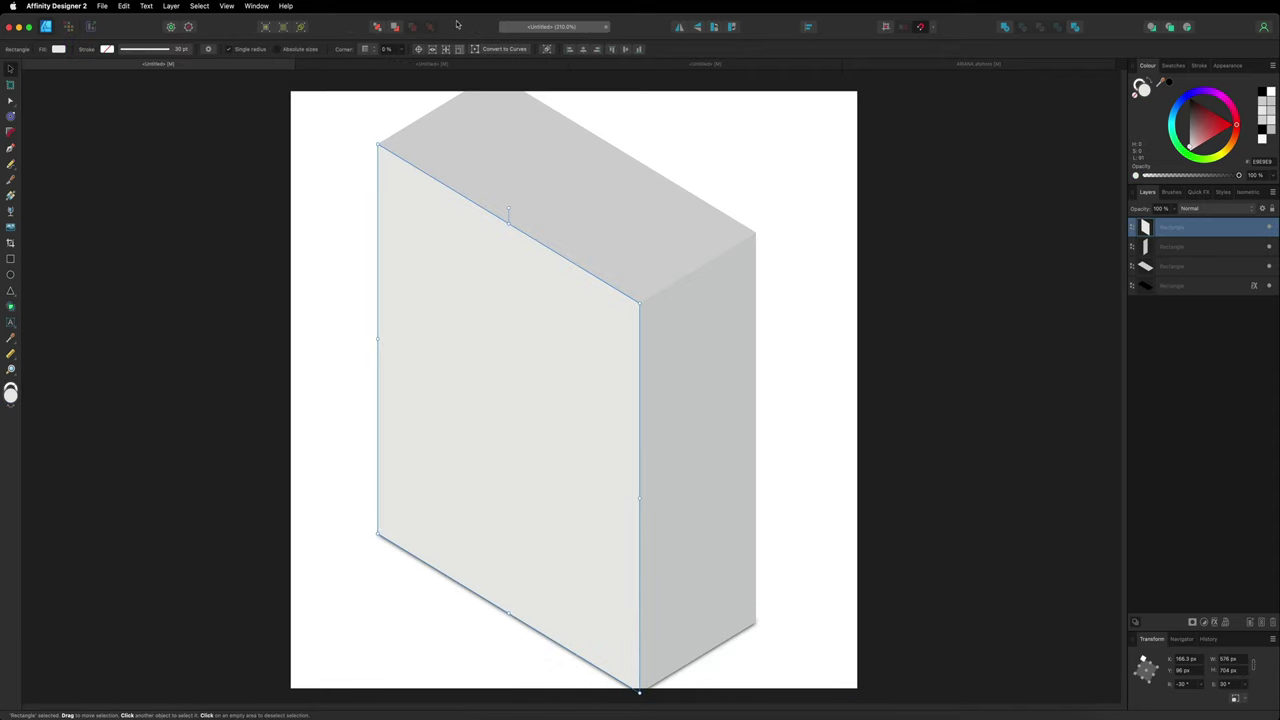
# Step: Return to the artwork document and rasterise and trim the FRONT layer
pyautogui.click(473, 64)
pyautogui.click(1204, 250)
pyautogui.click(1196, 266)
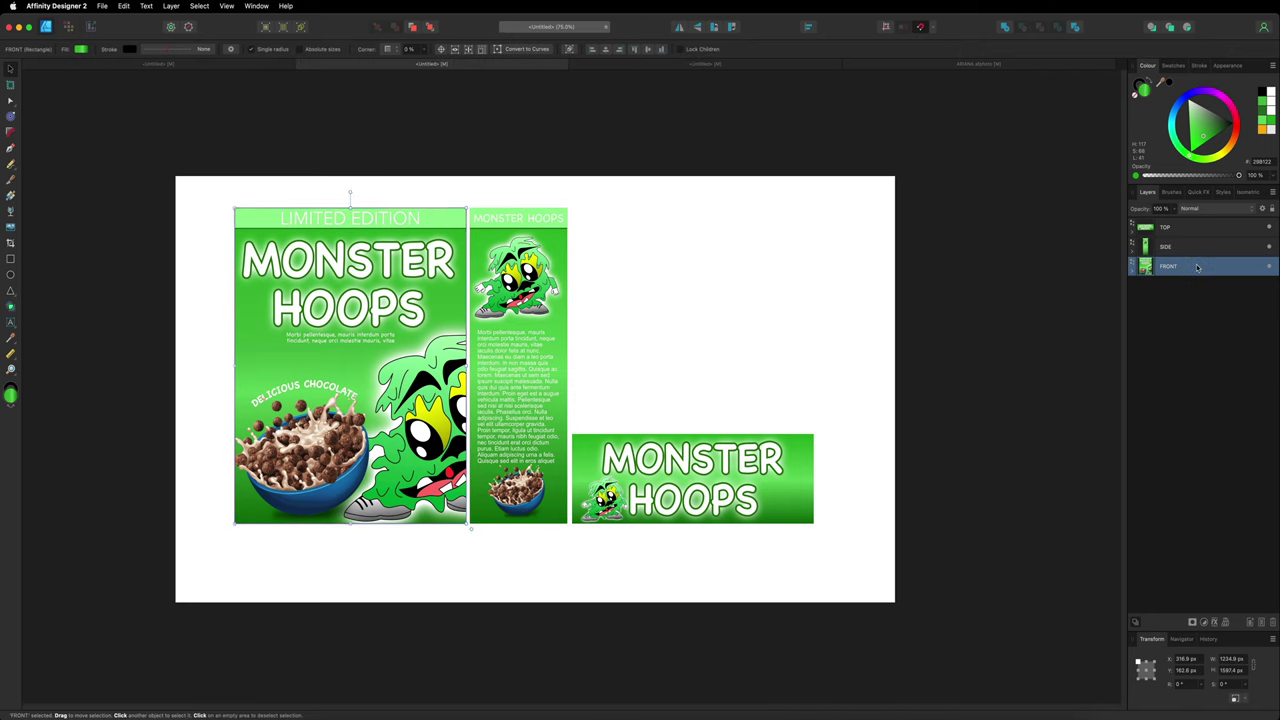
pyautogui.click(1132, 270)
pyautogui.click(1132, 271)
pyautogui.rightClick(1172, 268)
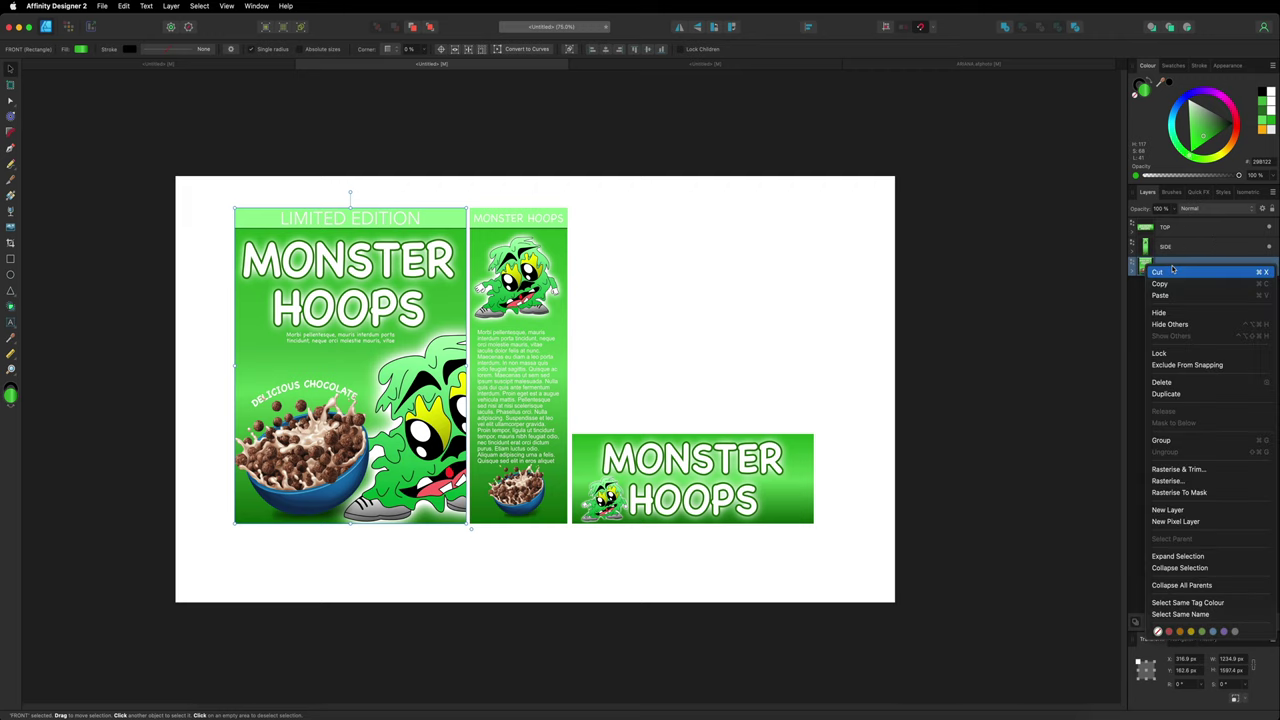
pyautogui.click(1197, 469)
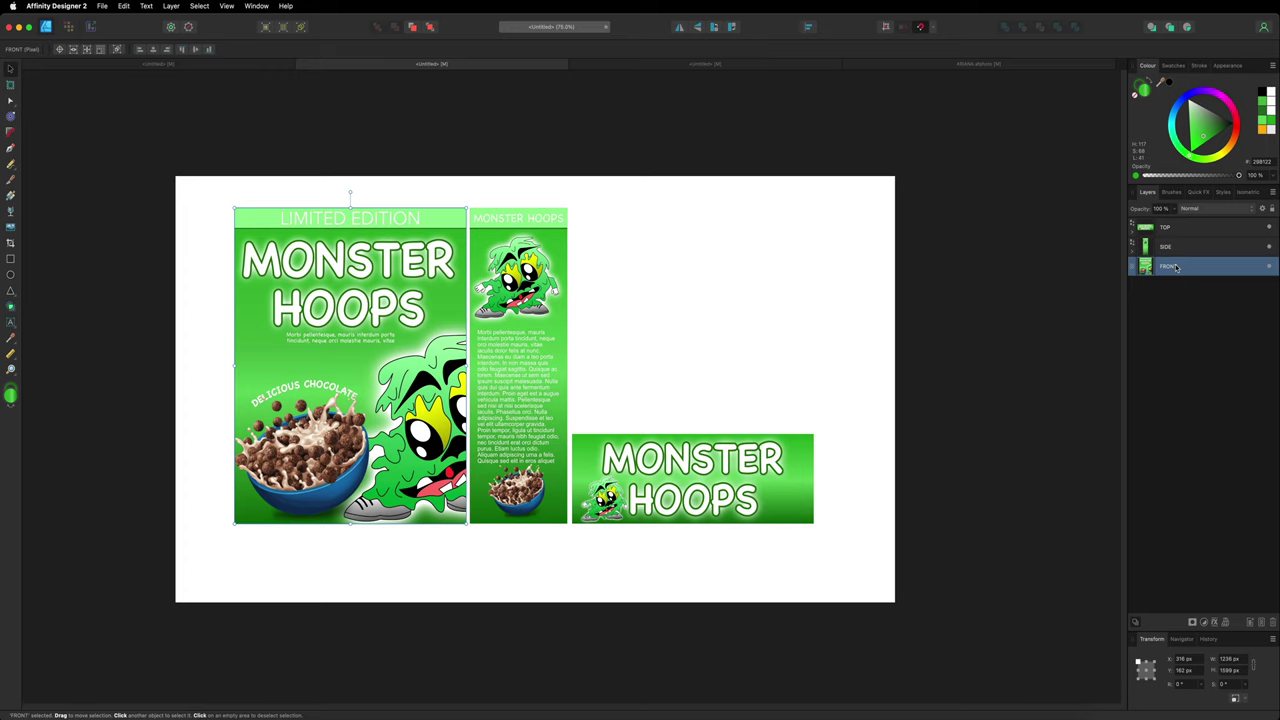
# Step: Copy the rasterised FRONT artwork into the box document, scale it to about 656 px wide and place it over the large wall
pyautogui.click(240, 66)
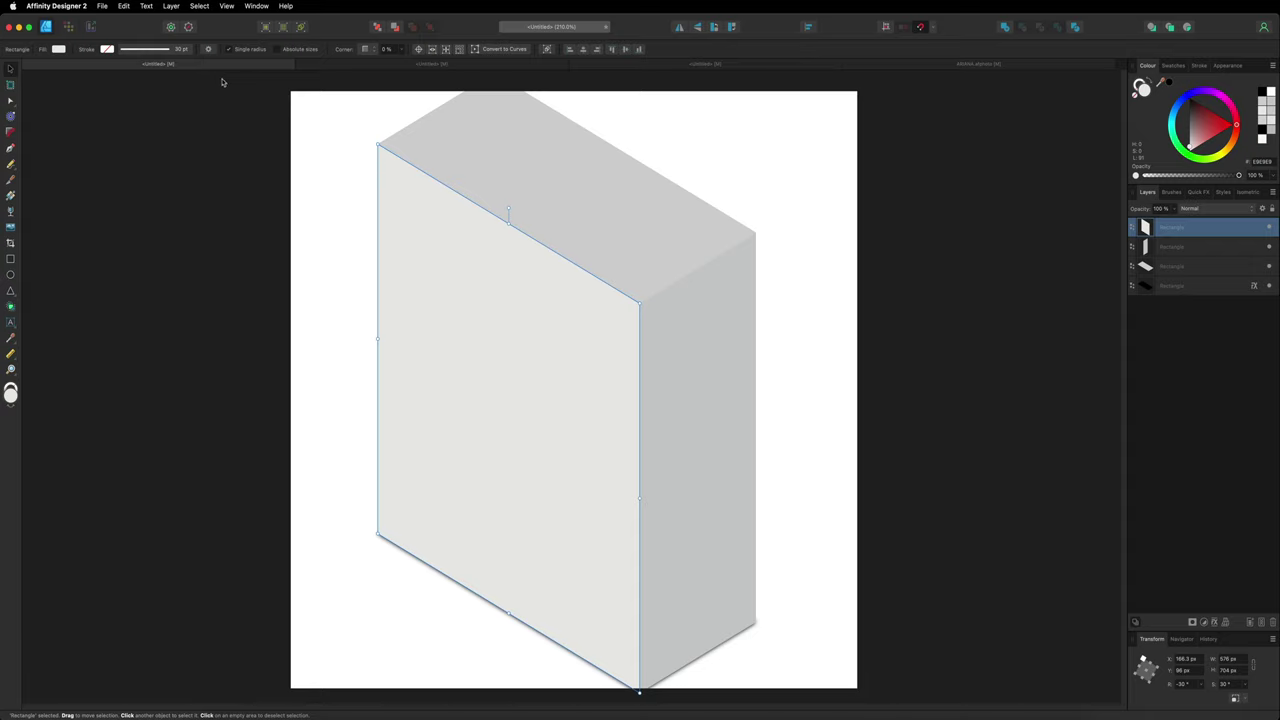
pyautogui.press('super+v')
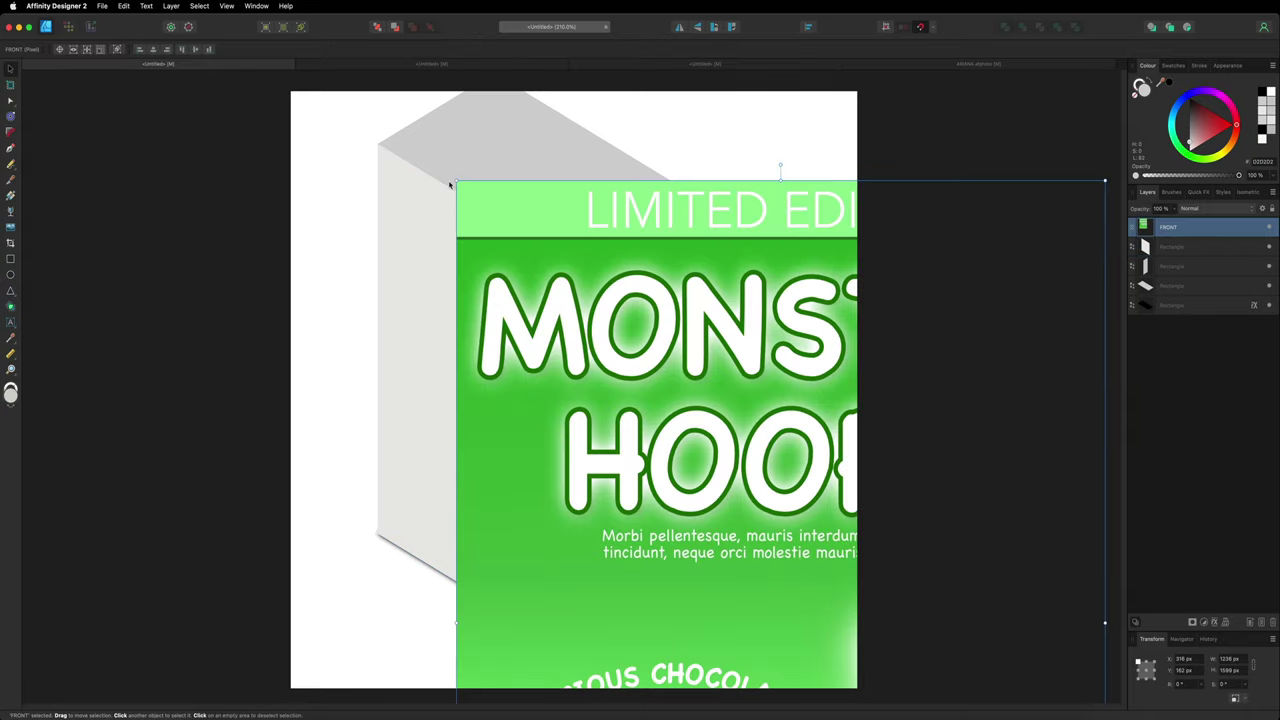
pyautogui.moveTo(453, 179); pyautogui.dragTo(761, 597)
pyautogui.moveTo(806, 636); pyautogui.dragTo(398, 190)
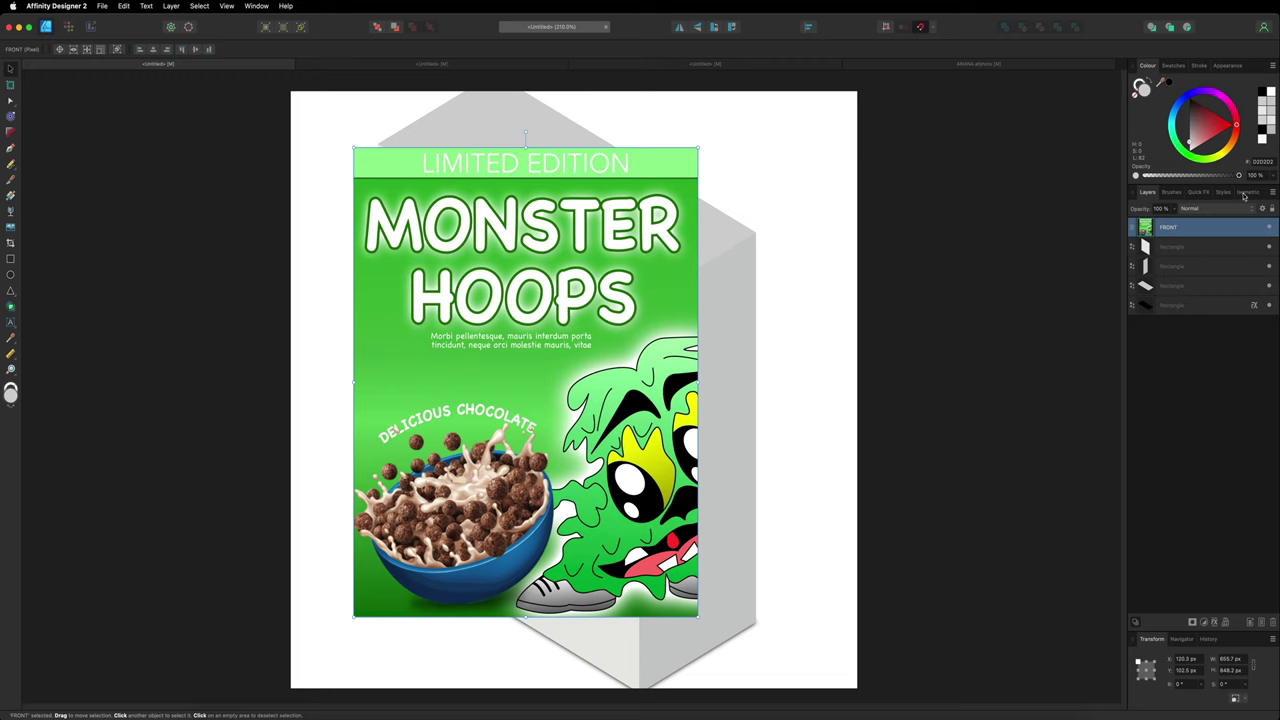
# Step: Fit the FRONT artwork to the Side isometric plane
pyautogui.click(1248, 192)
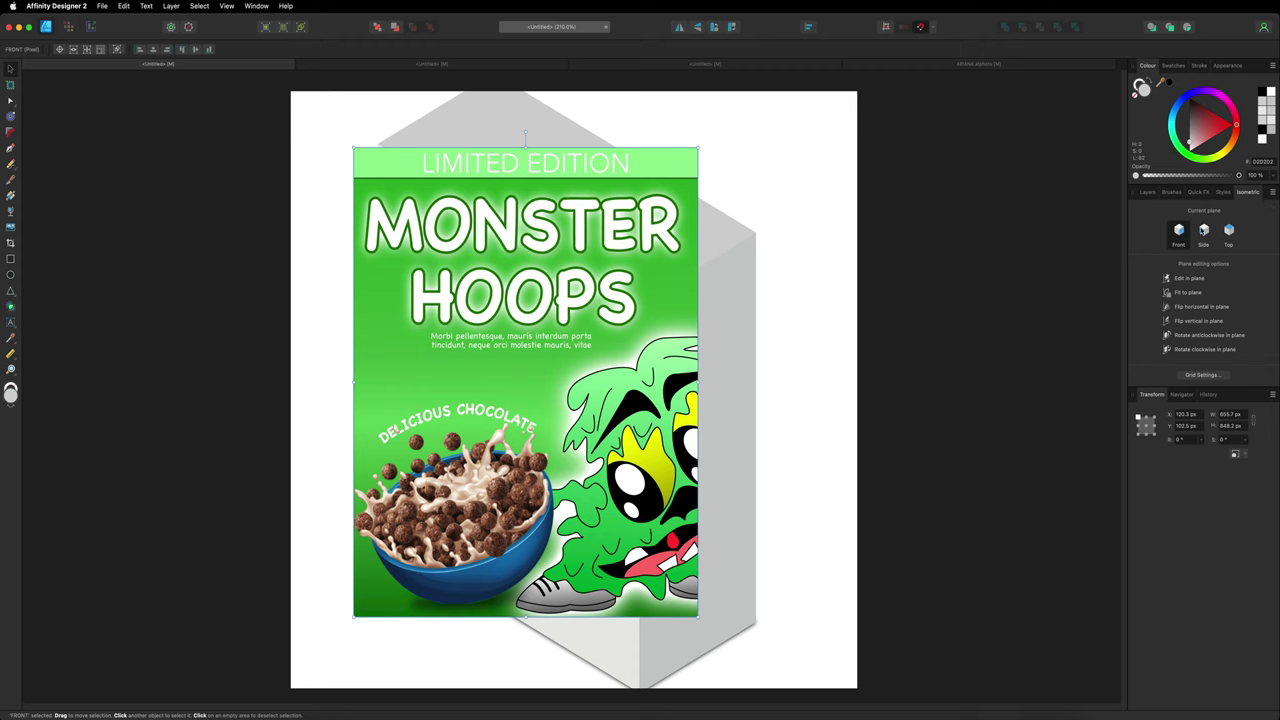
pyautogui.click(1204, 232)
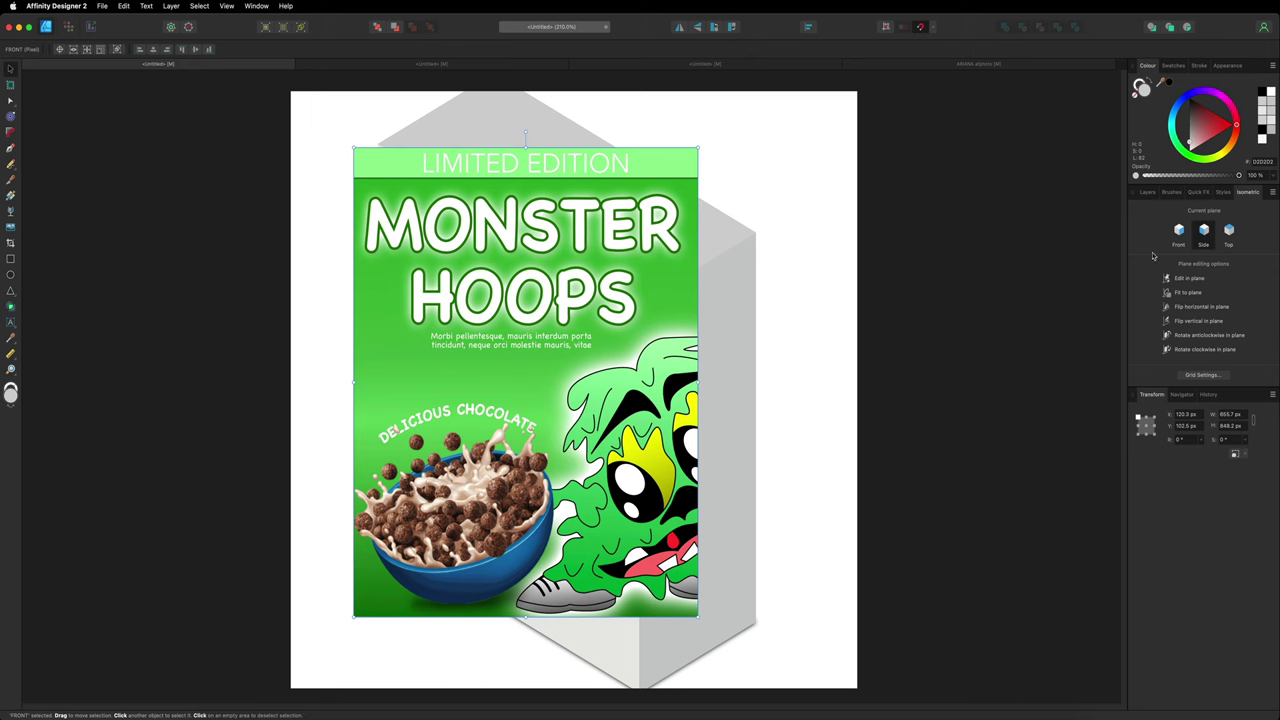
pyautogui.click(1187, 292)
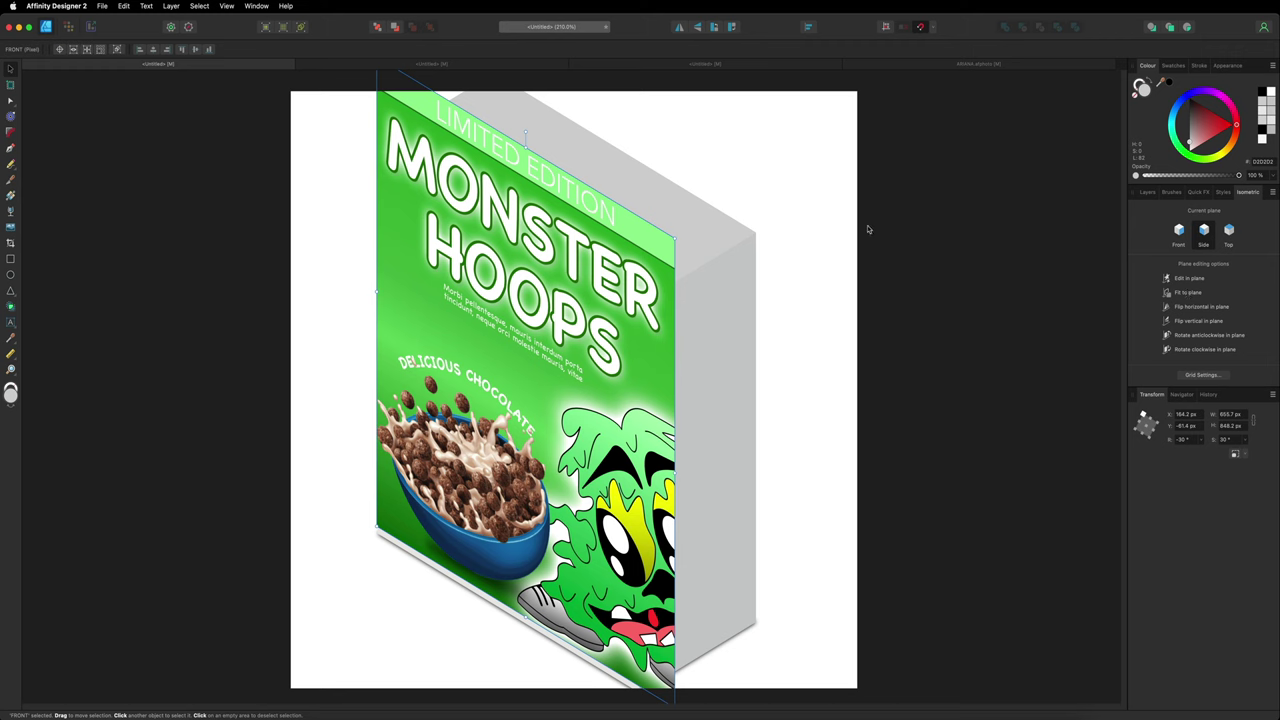
# Step: Snap the FRONT artwork onto the large wall and resize it to 704 px high and the wall's full width
pyautogui.moveTo(446, 393)
pyautogui.mouseDown()
pyautogui.moveTo(466, 396)
pyautogui.moveTo(450, 402)
pyautogui.mouseUp()
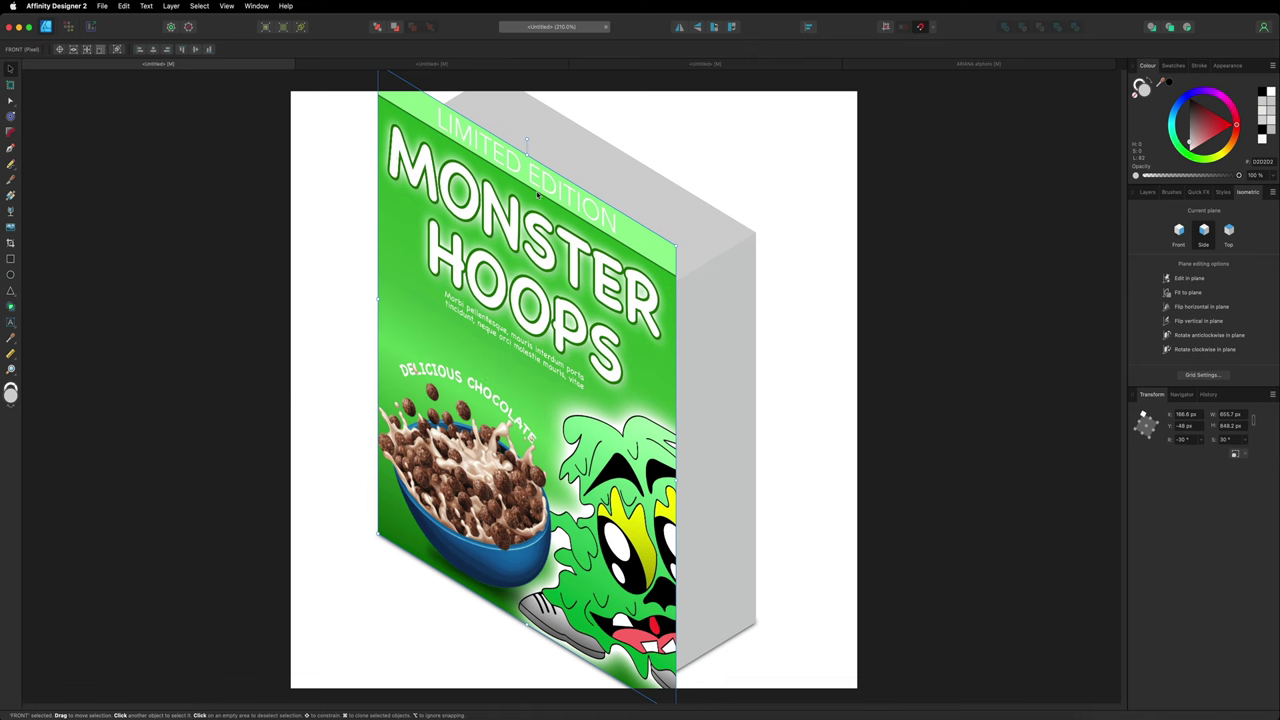
pyautogui.moveTo(526, 140); pyautogui.dragTo(520, 230)
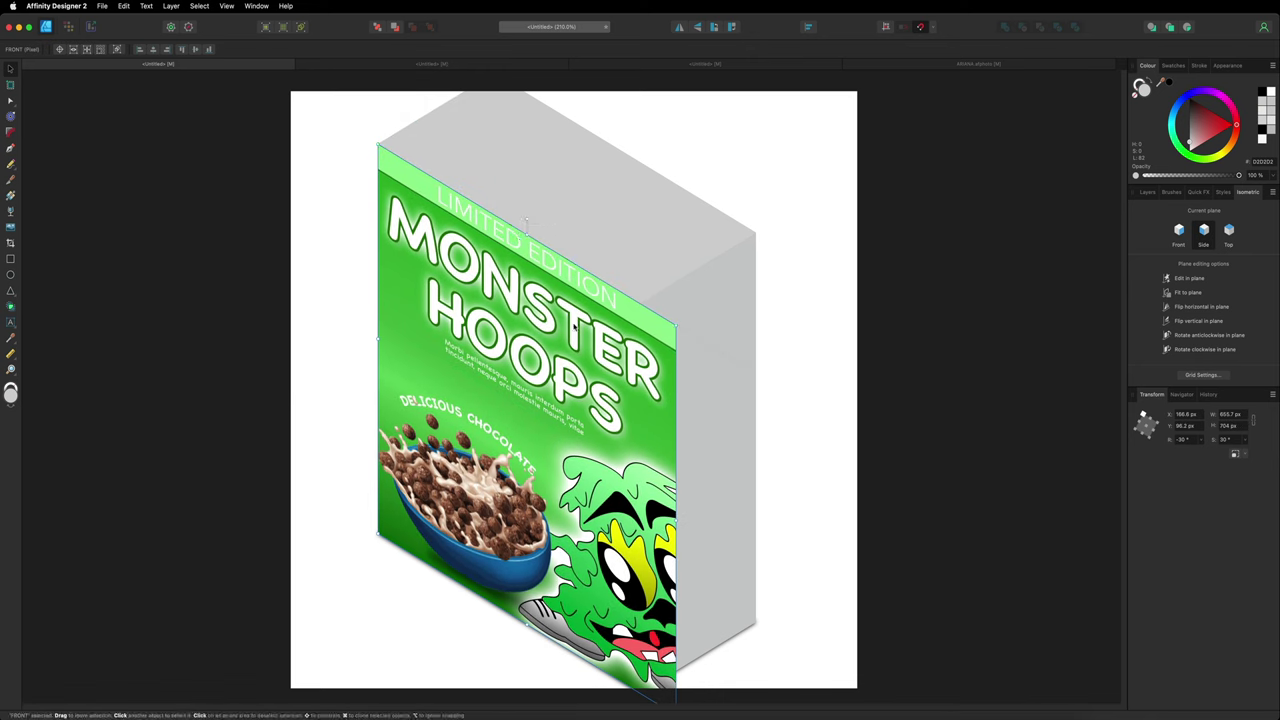
pyautogui.moveTo(676, 518); pyautogui.dragTo(640, 500)
pyautogui.click(1002, 366)
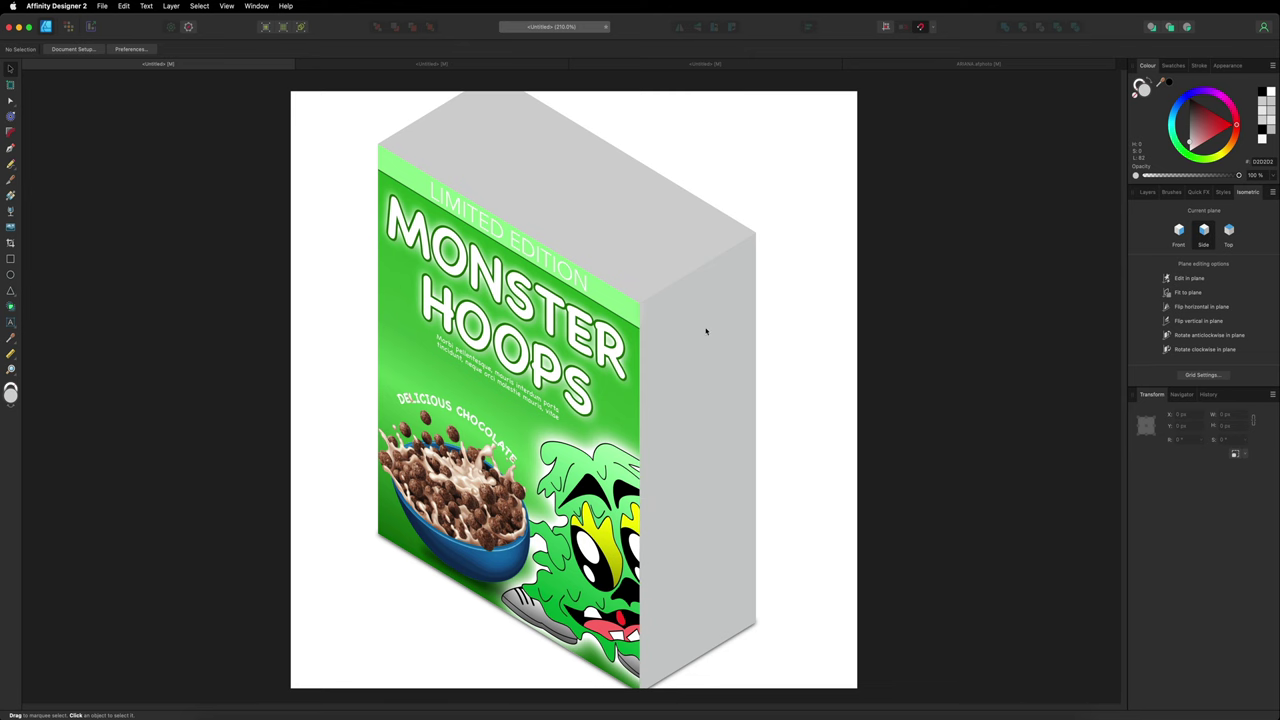
# Step: Return to the artwork document and rasterise the SIDE layer
pyautogui.click(506, 62)
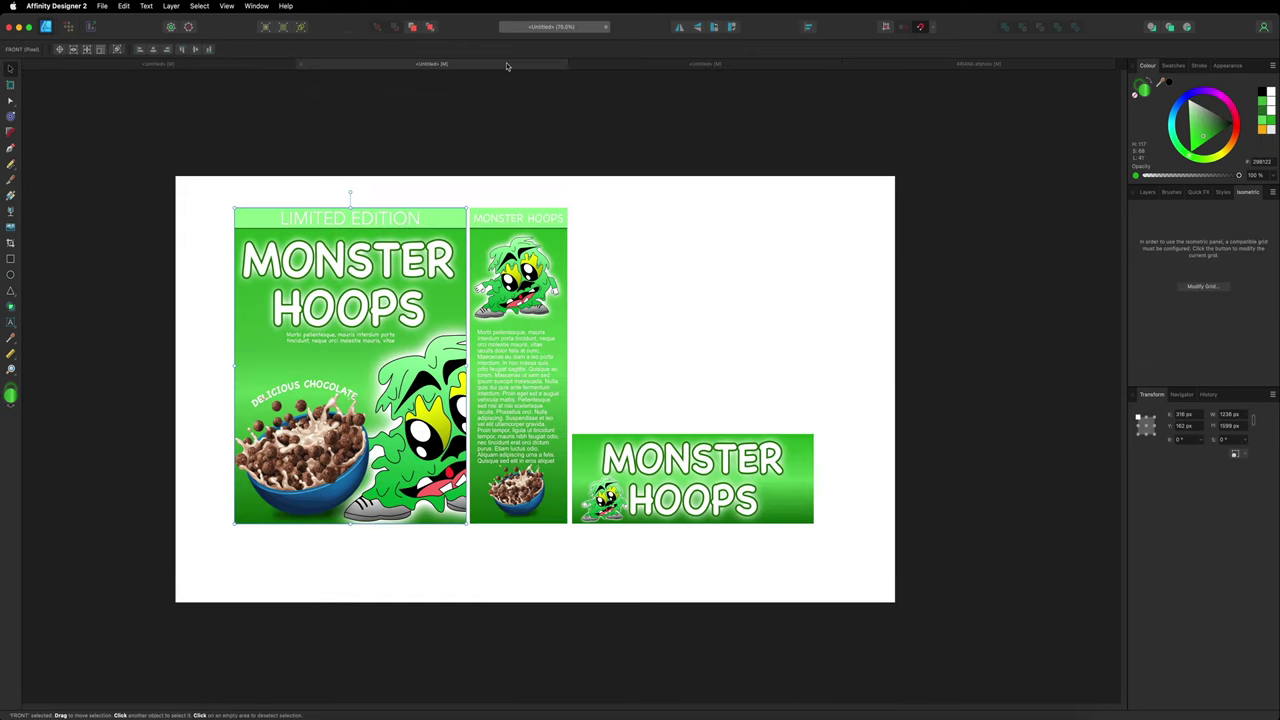
pyautogui.click(508, 214)
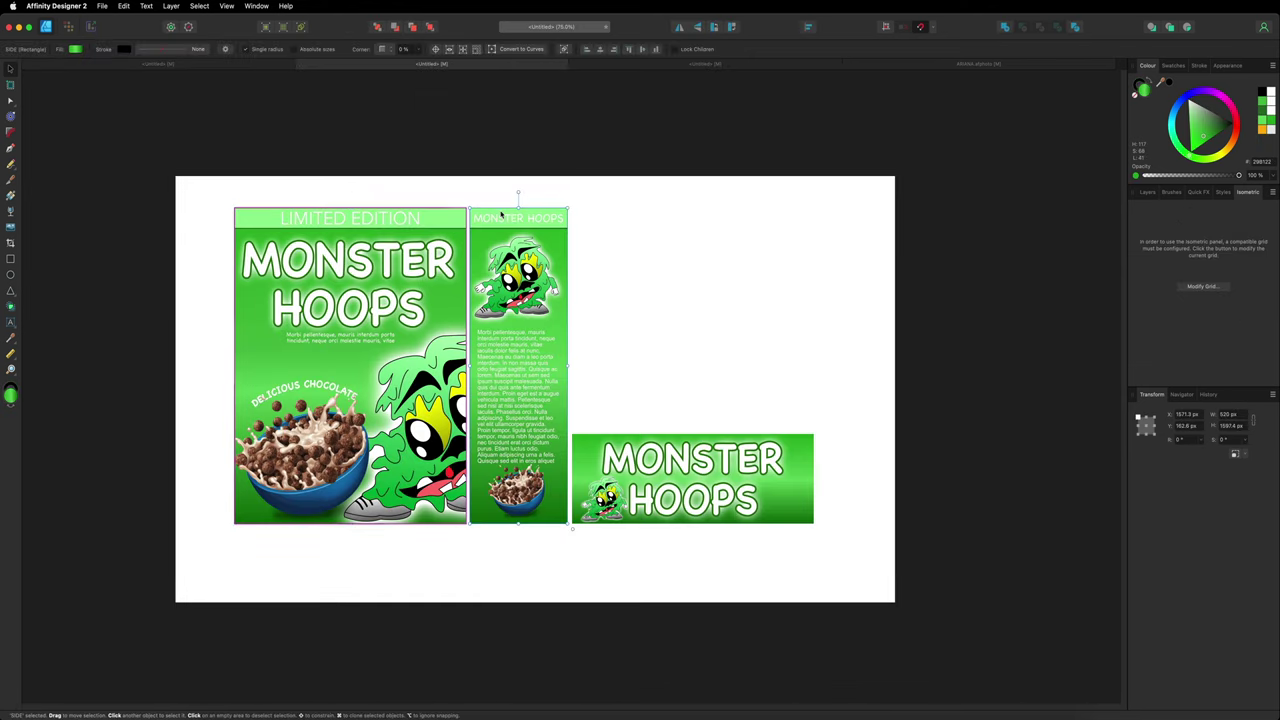
pyautogui.click(1150, 193)
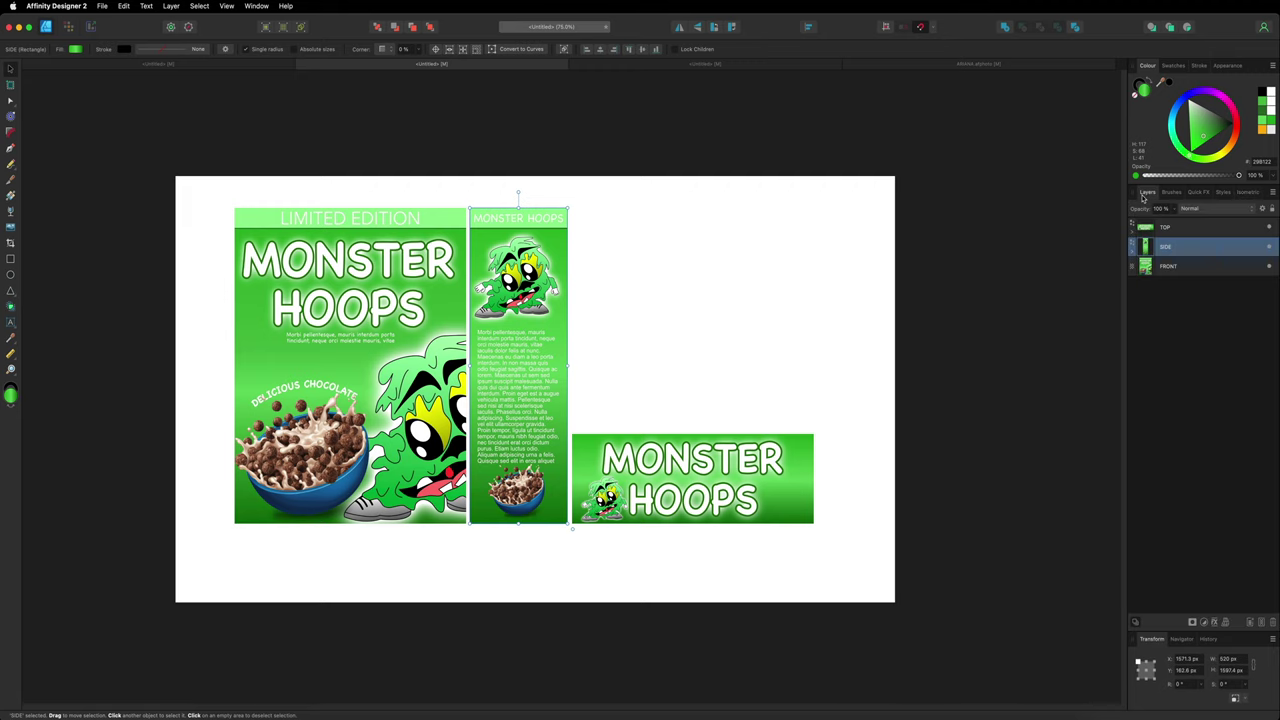
pyautogui.click(1135, 254)
pyautogui.click(1134, 250)
pyautogui.rightClick(1166, 248)
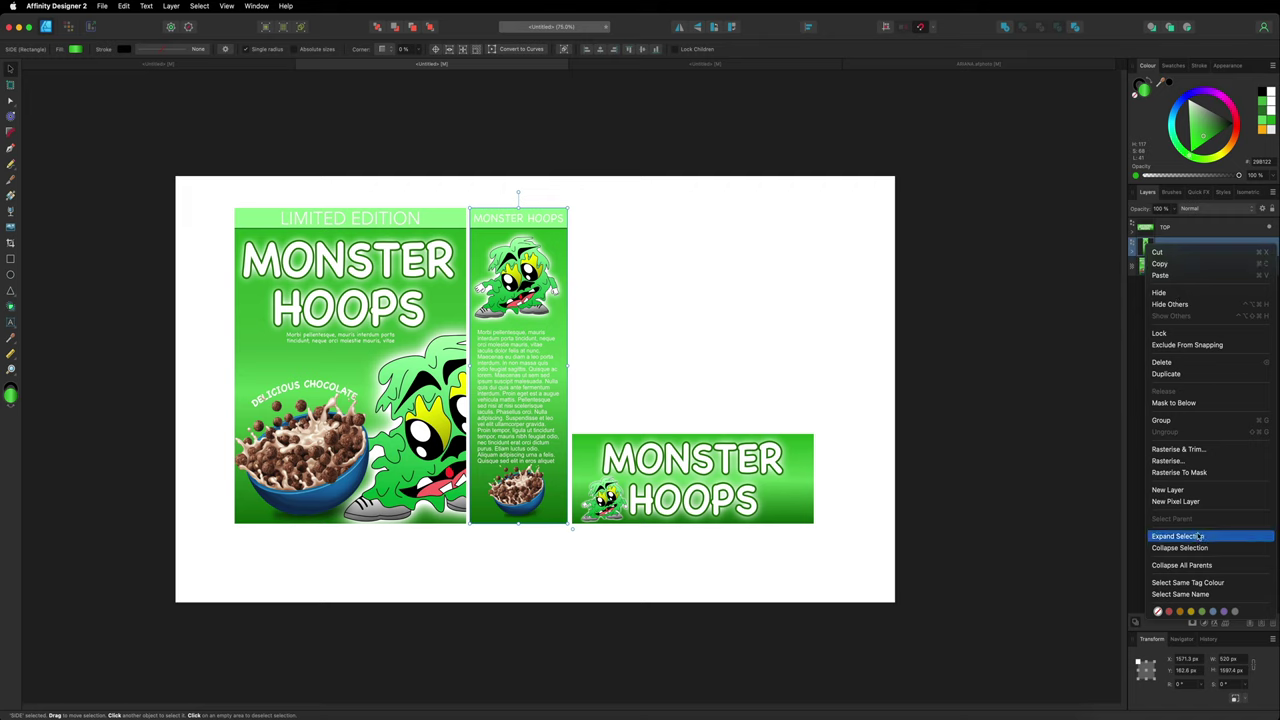
pyautogui.click(1205, 460)
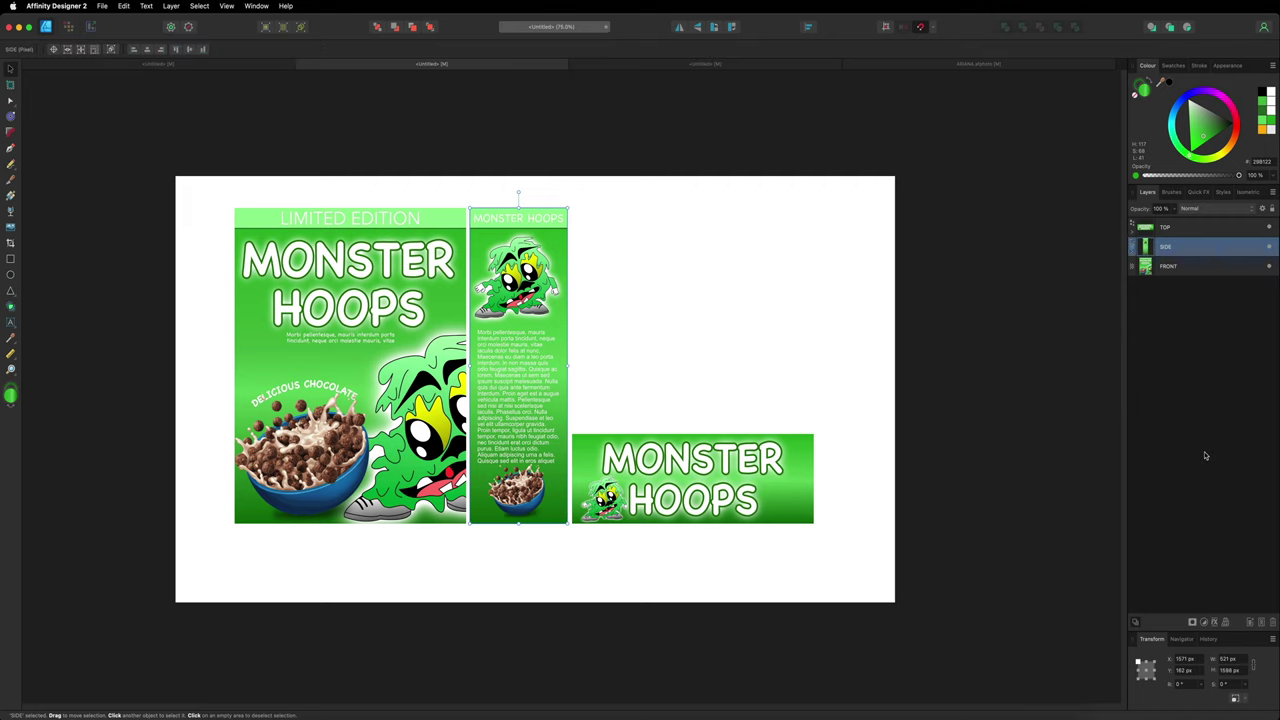
# Step: Copy the rasterised SIDE artwork into the box document, scale it to about 364 px wide and place it over the narrow wall
pyautogui.click(237, 67)
pyautogui.press('super+v')
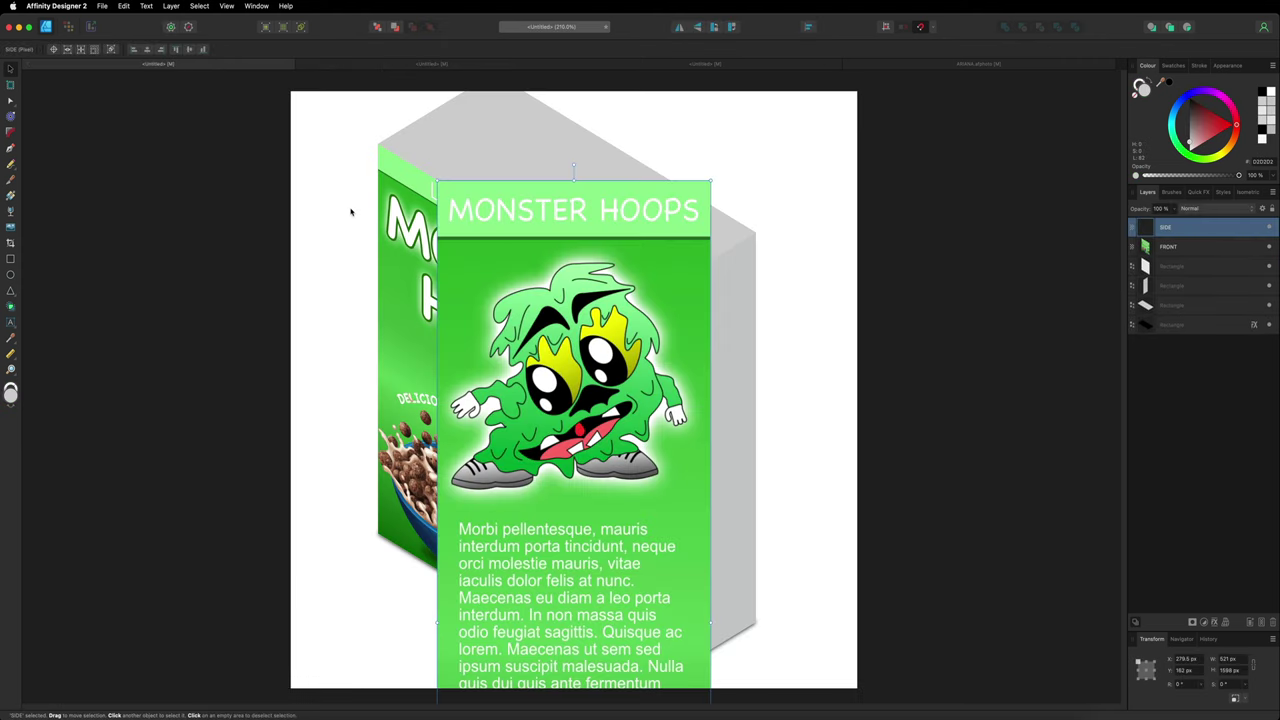
pyautogui.moveTo(437, 181); pyautogui.dragTo(552, 395)
pyautogui.moveTo(567, 489); pyautogui.dragTo(662, 203)
# Step: Fit the SIDE artwork to the Front isometric plane
pyautogui.click(1256, 192)
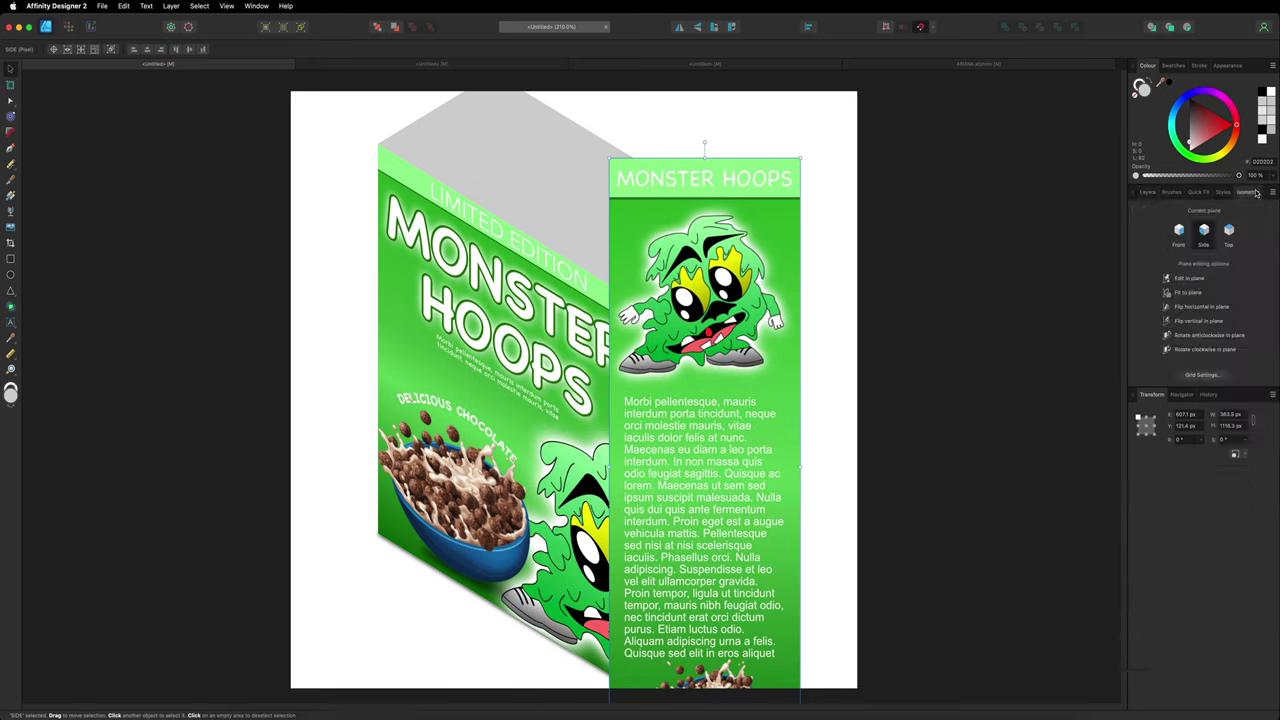
pyautogui.click(1179, 231)
pyautogui.click(1168, 292)
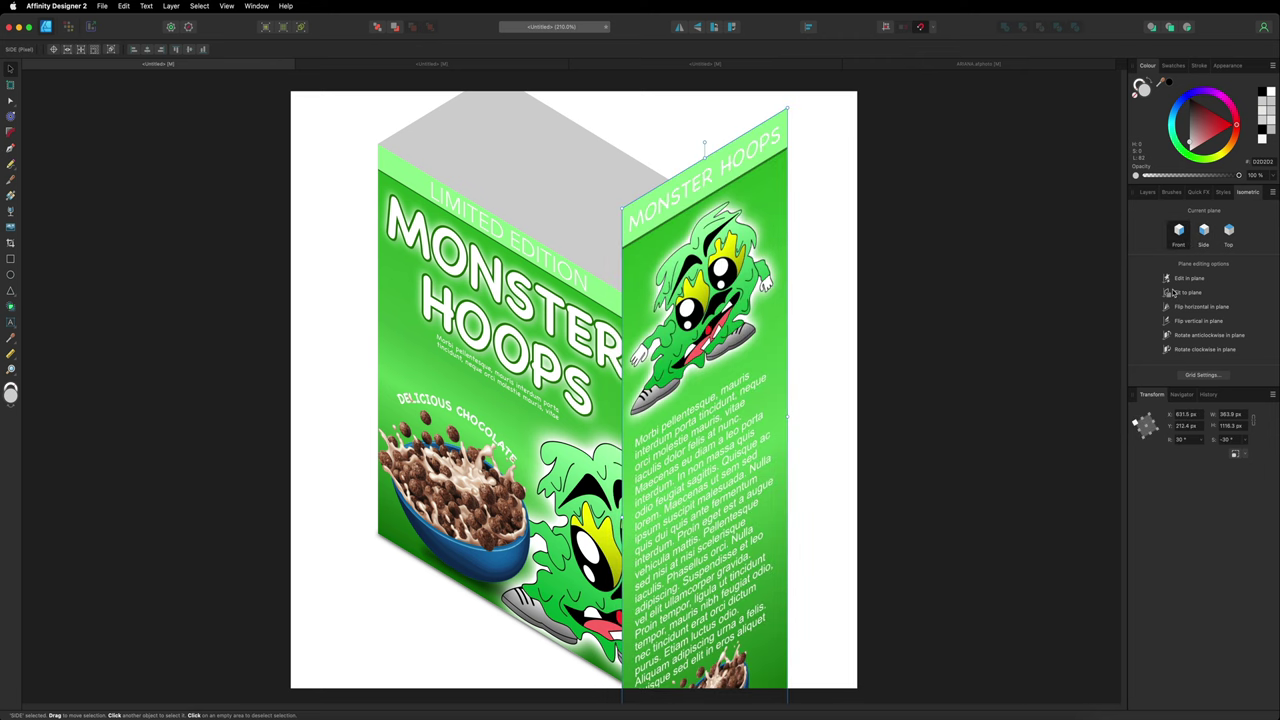
# Step: Snap the SIDE artwork to the box's vertical edge and resize it to the narrow wall's width and 704 px height
pyautogui.moveTo(719, 236); pyautogui.dragTo(736, 325)
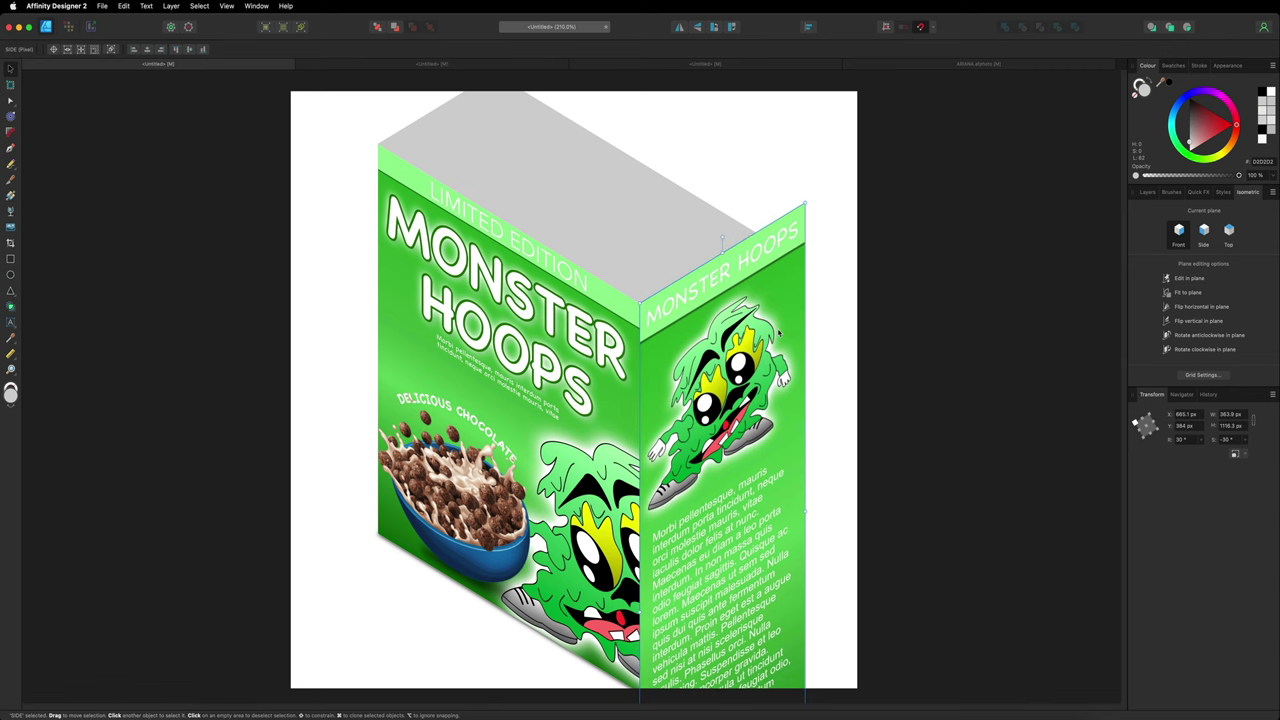
pyautogui.moveTo(802, 510); pyautogui.dragTo(756, 536)
pyautogui.scroll(-2, 784, 523)
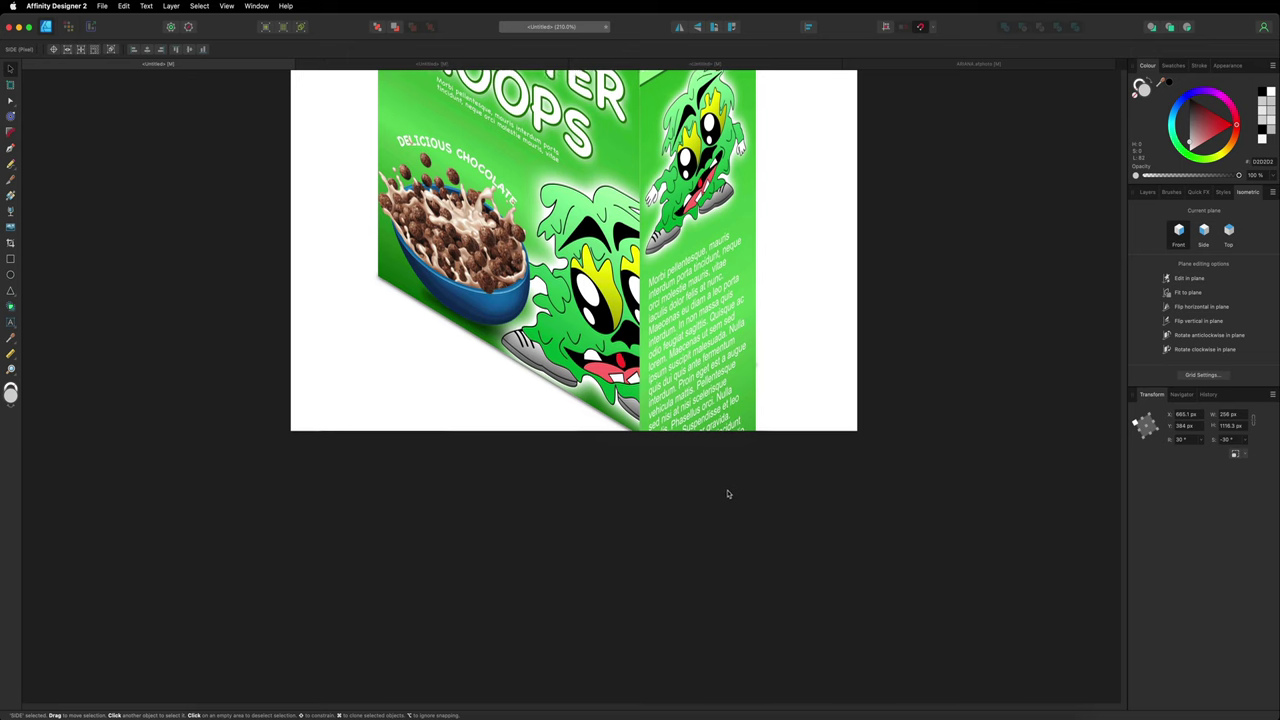
pyautogui.moveTo(698, 624); pyautogui.dragTo(700, 392)
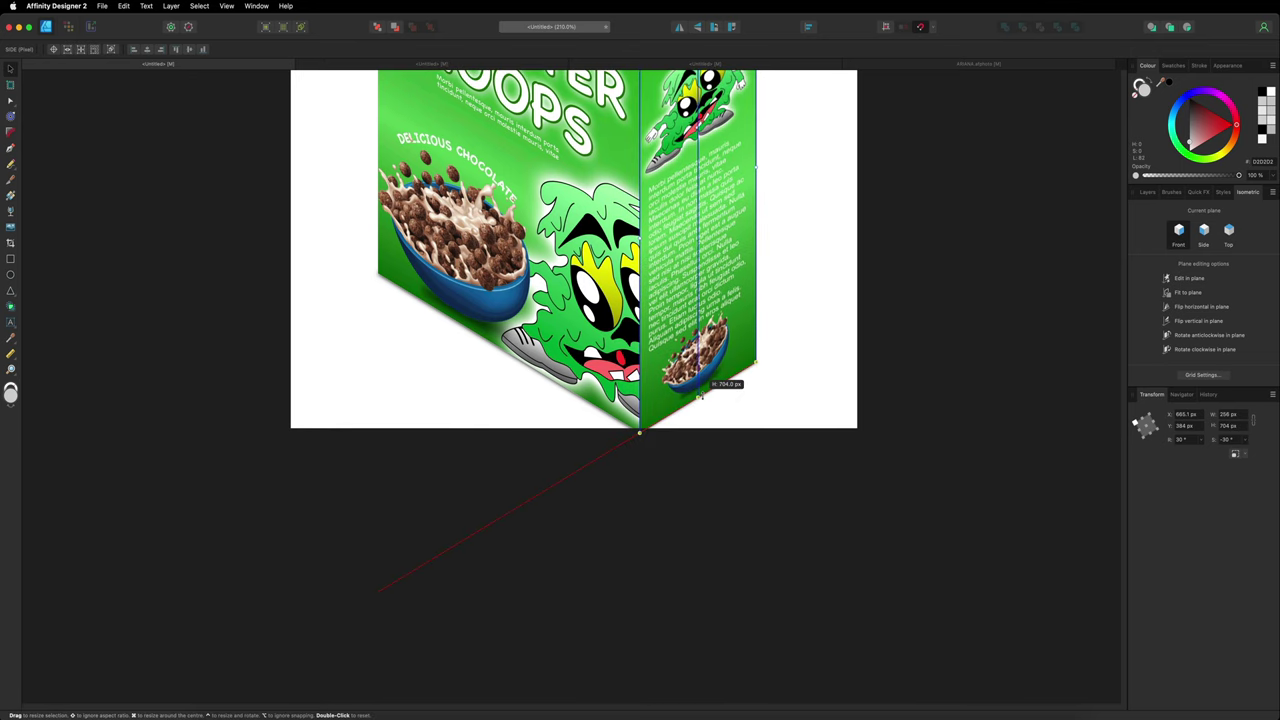
pyautogui.click(768, 423)
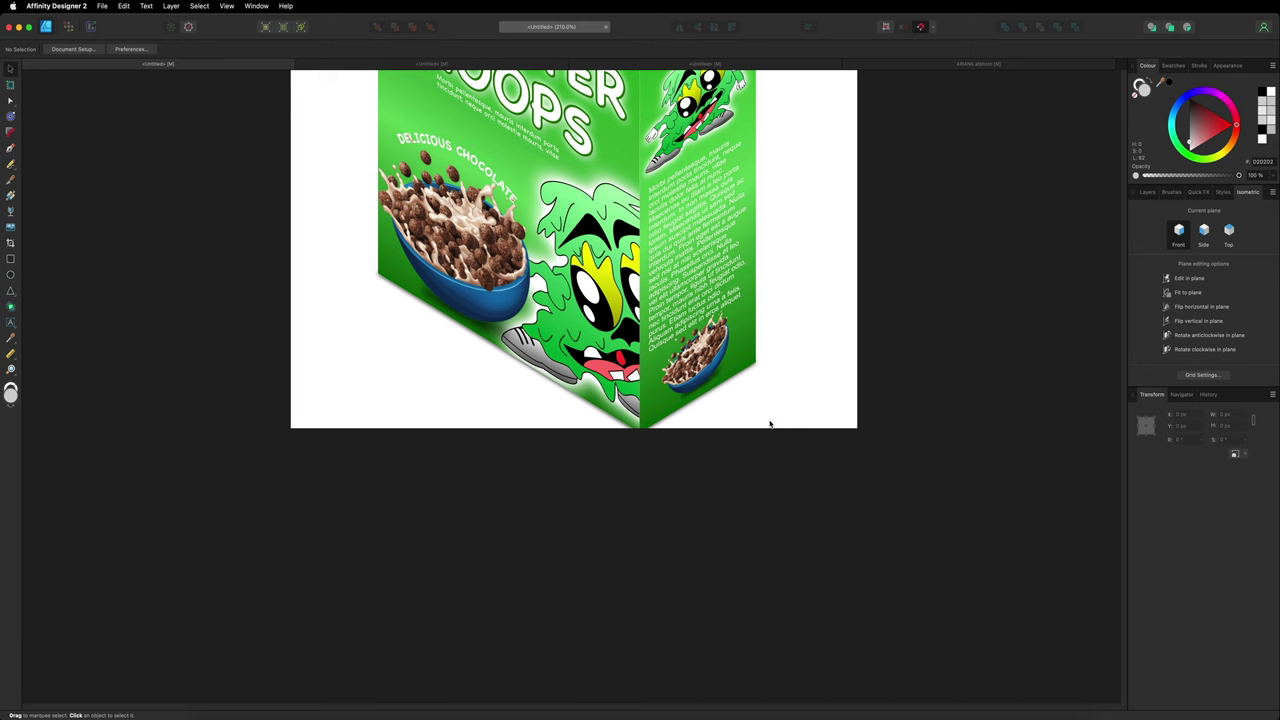
pyautogui.press('super+0')
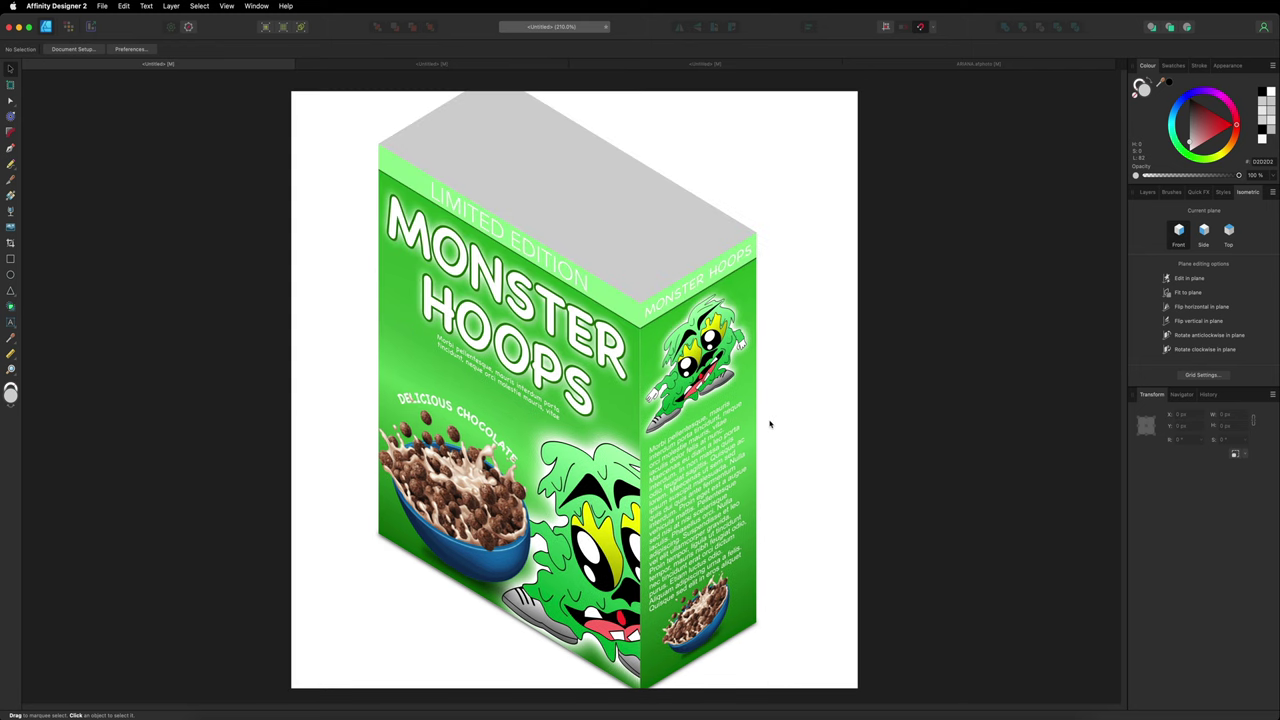
# Step: Return to the artwork document and rasterise and trim the TOP layer
pyautogui.click(510, 64)
pyautogui.click(690, 480)
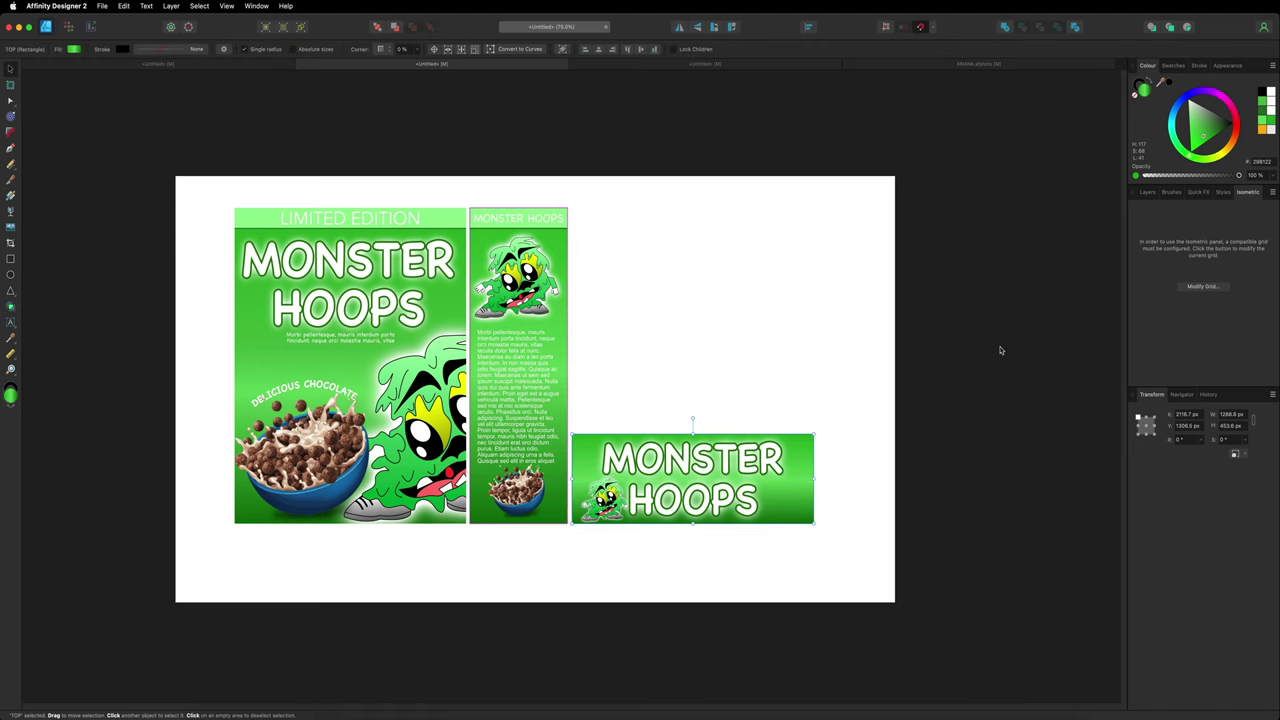
pyautogui.click(1147, 192)
pyautogui.rightClick(1170, 228)
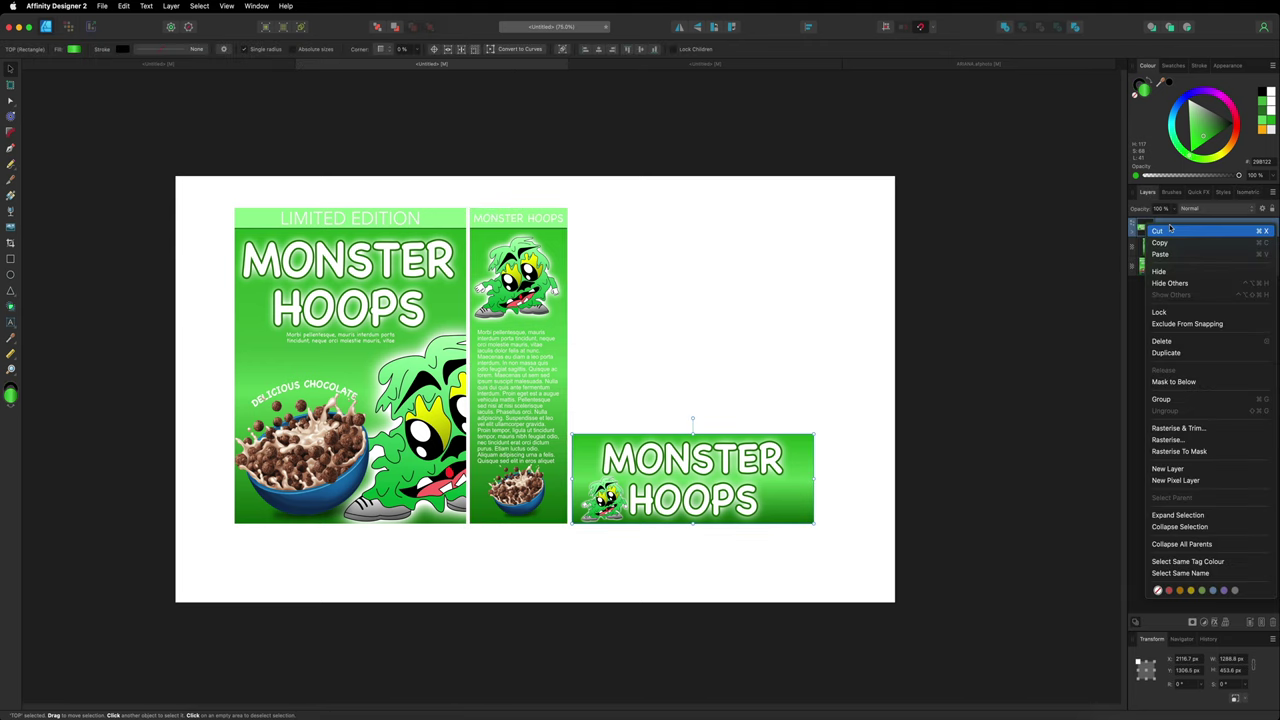
pyautogui.click(1193, 428)
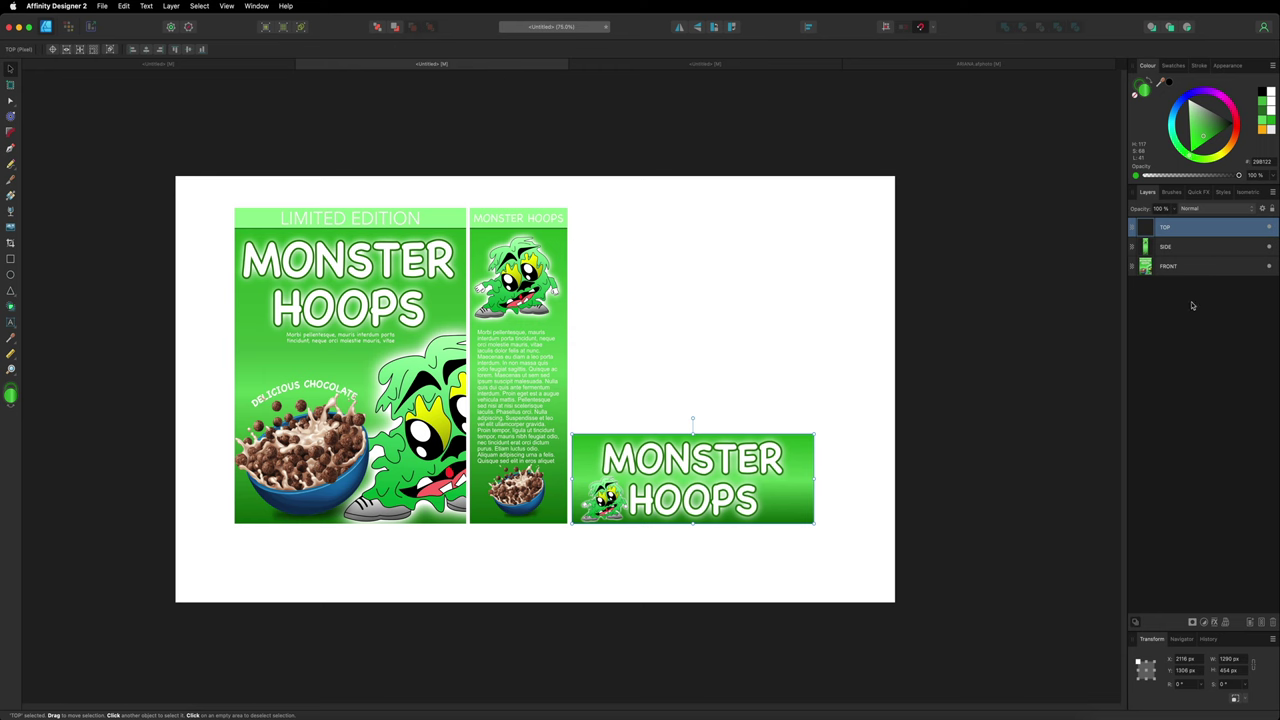
# Step: Copy the rasterised TOP artwork into the box document, scale it to about 825 px wide and place it over the box
pyautogui.click(227, 66)
pyautogui.press('super+v')
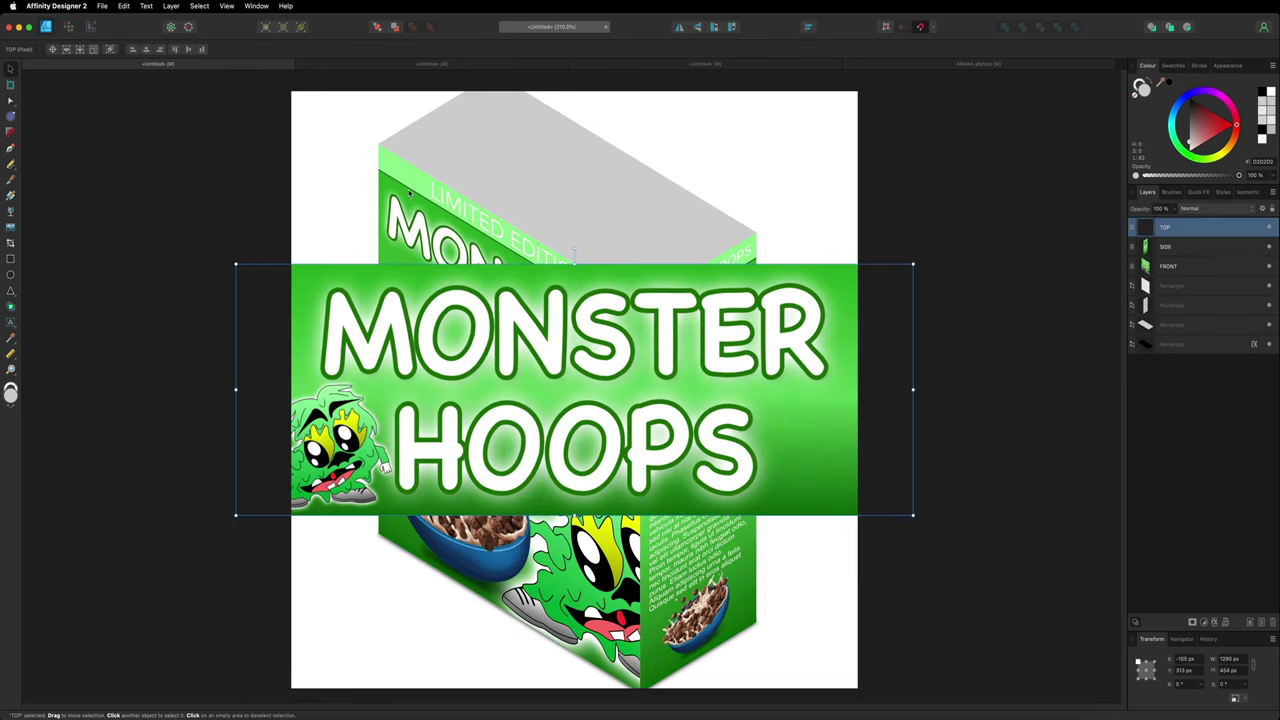
pyautogui.moveTo(239, 268); pyautogui.dragTo(481, 357)
pyautogui.moveTo(500, 403); pyautogui.dragTo(388, 305)
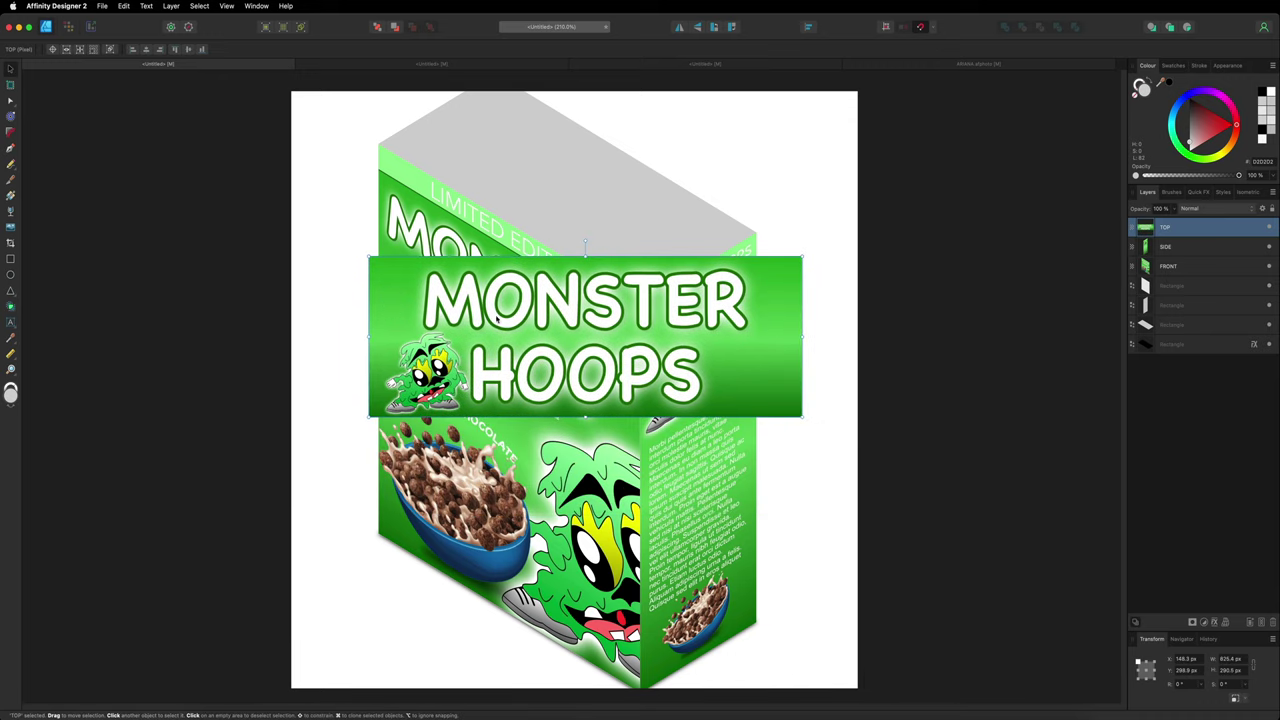
# Step: Fit the TOP artwork to the Top isometric plane and rotate it anticlockwise in plane three times
pyautogui.click(1242, 192)
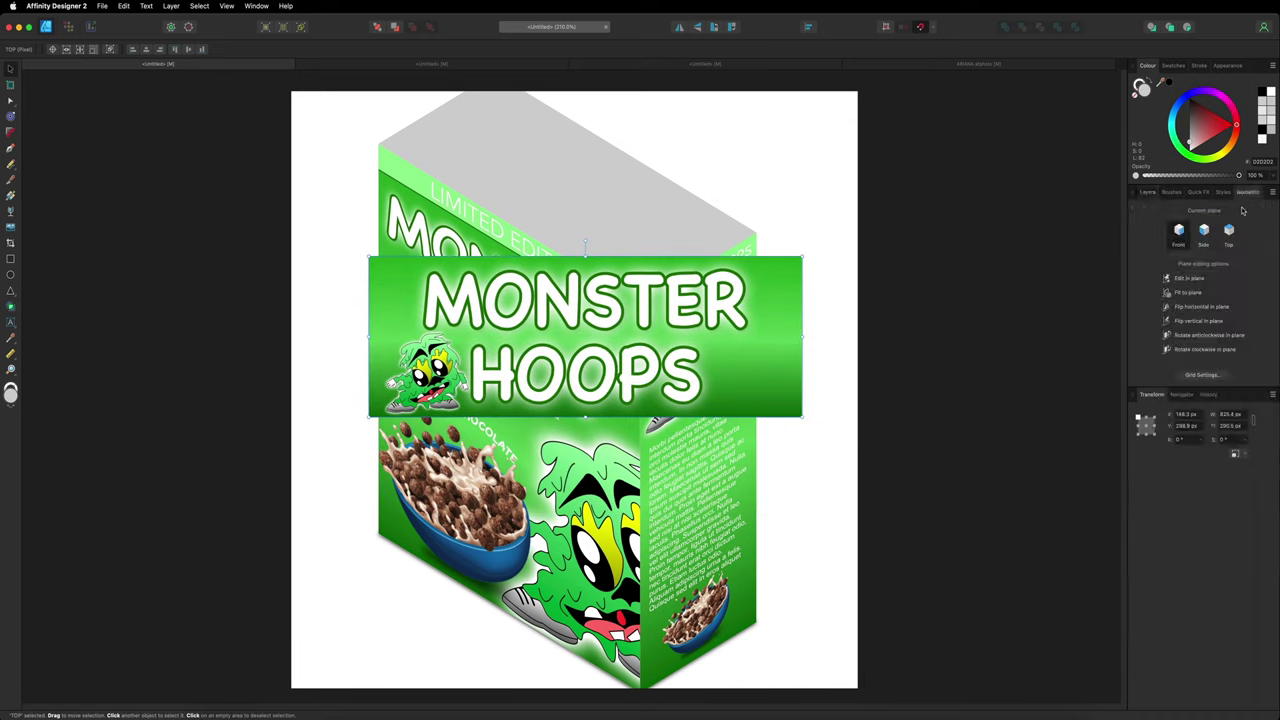
pyautogui.click(1229, 231)
pyautogui.click(1181, 293)
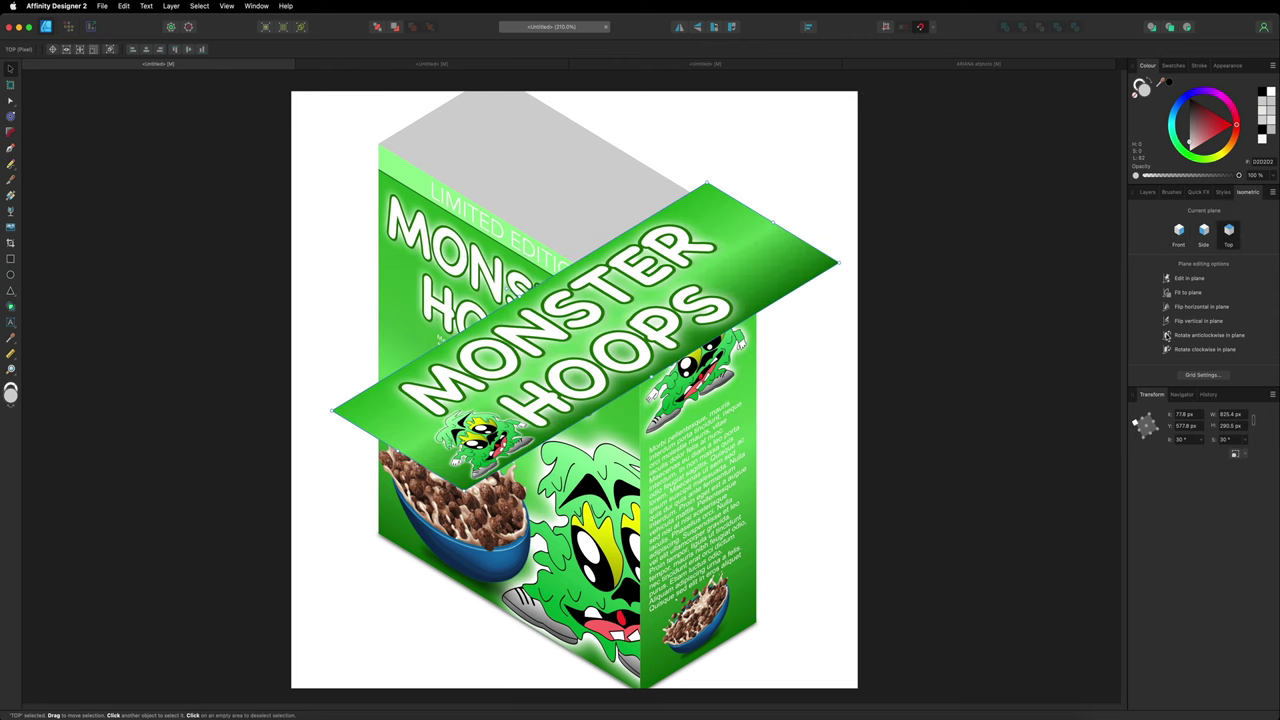
pyautogui.click(1167, 336)
pyautogui.click(1167, 336)
pyautogui.click(1167, 336)
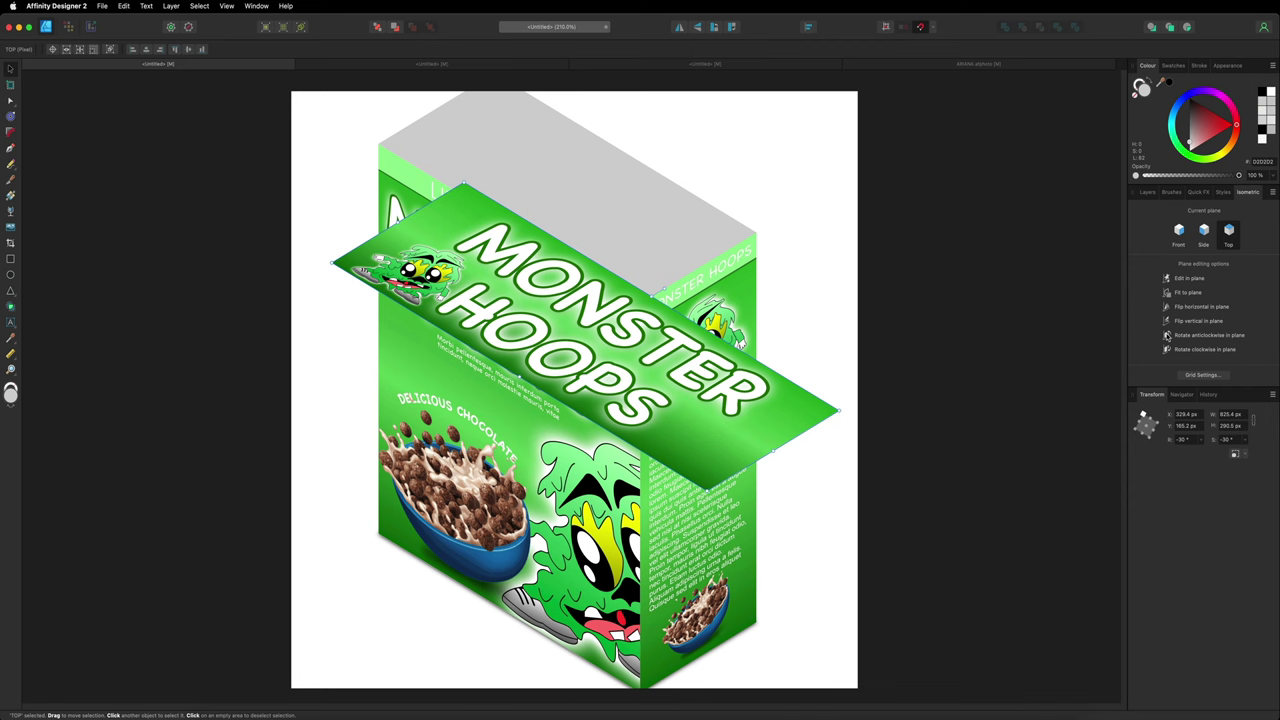
# Step: Snap the TOP artwork onto the box's top face and resize it to about 576 px wide and the face's full depth
pyautogui.moveTo(660, 290); pyautogui.dragTo(706, 170)
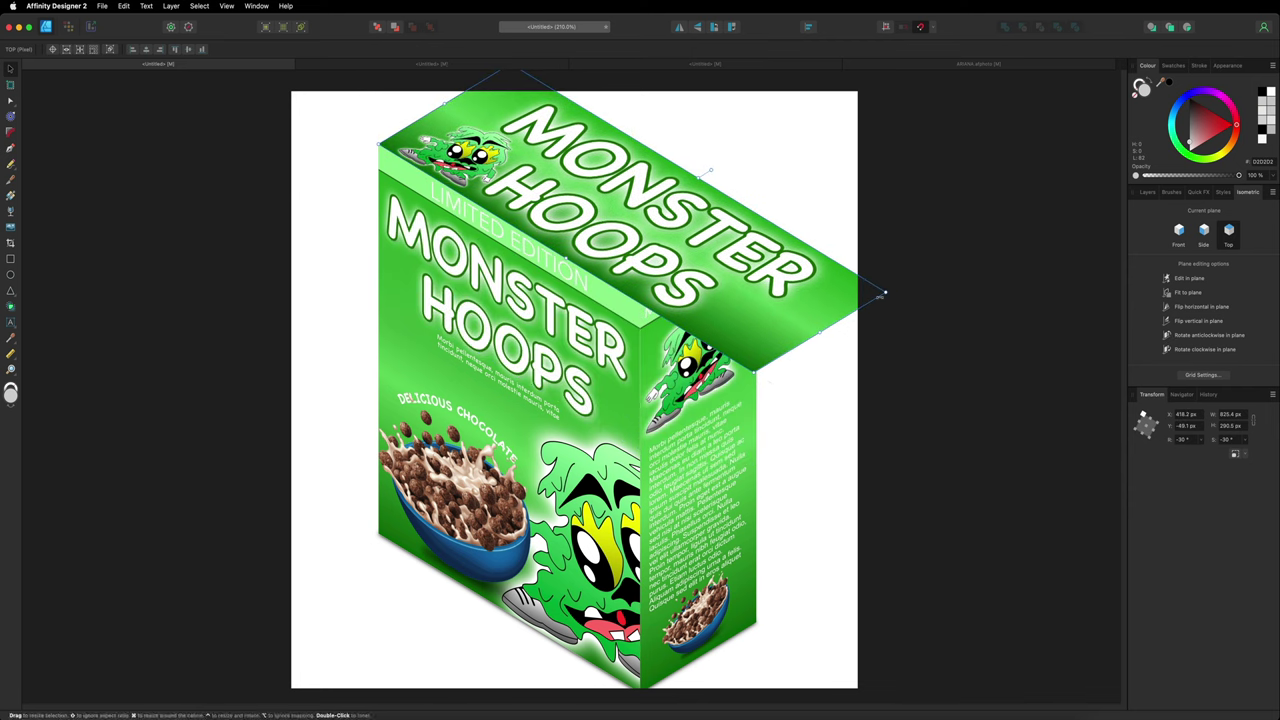
pyautogui.moveTo(885, 291); pyautogui.dragTo(708, 262)
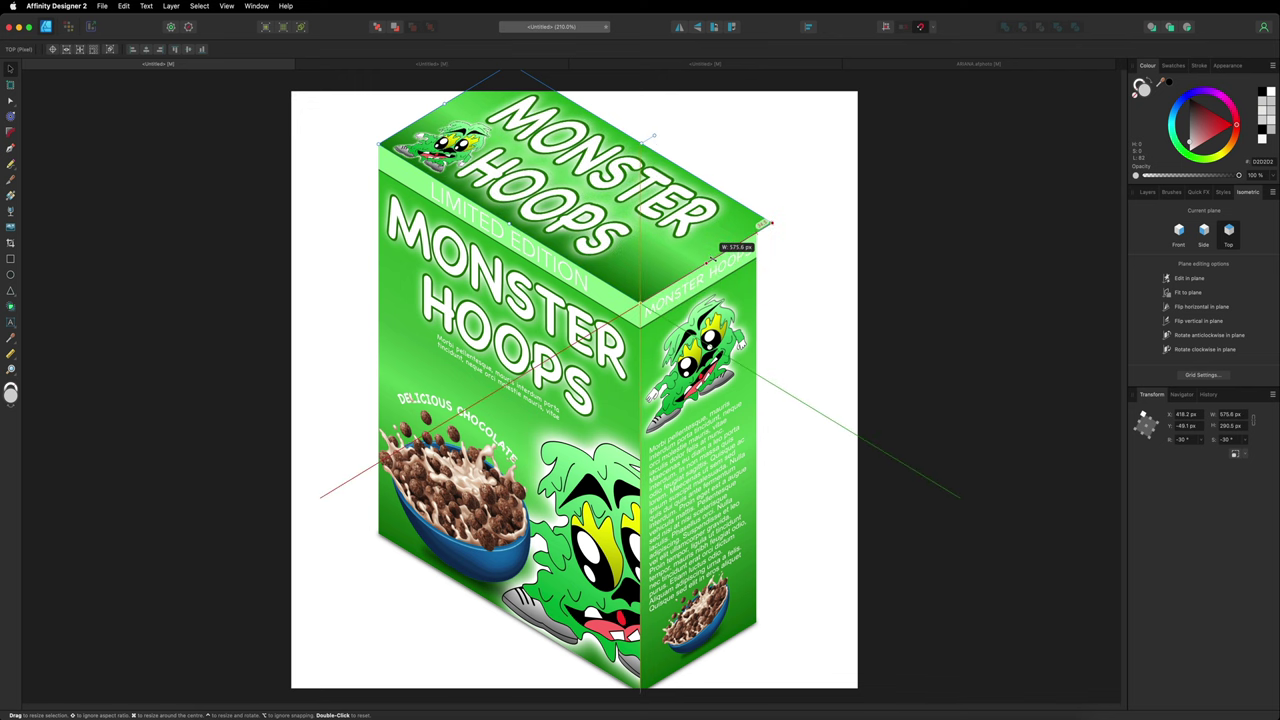
pyautogui.moveTo(653, 135); pyautogui.dragTo(638, 145)
pyautogui.click(785, 142)
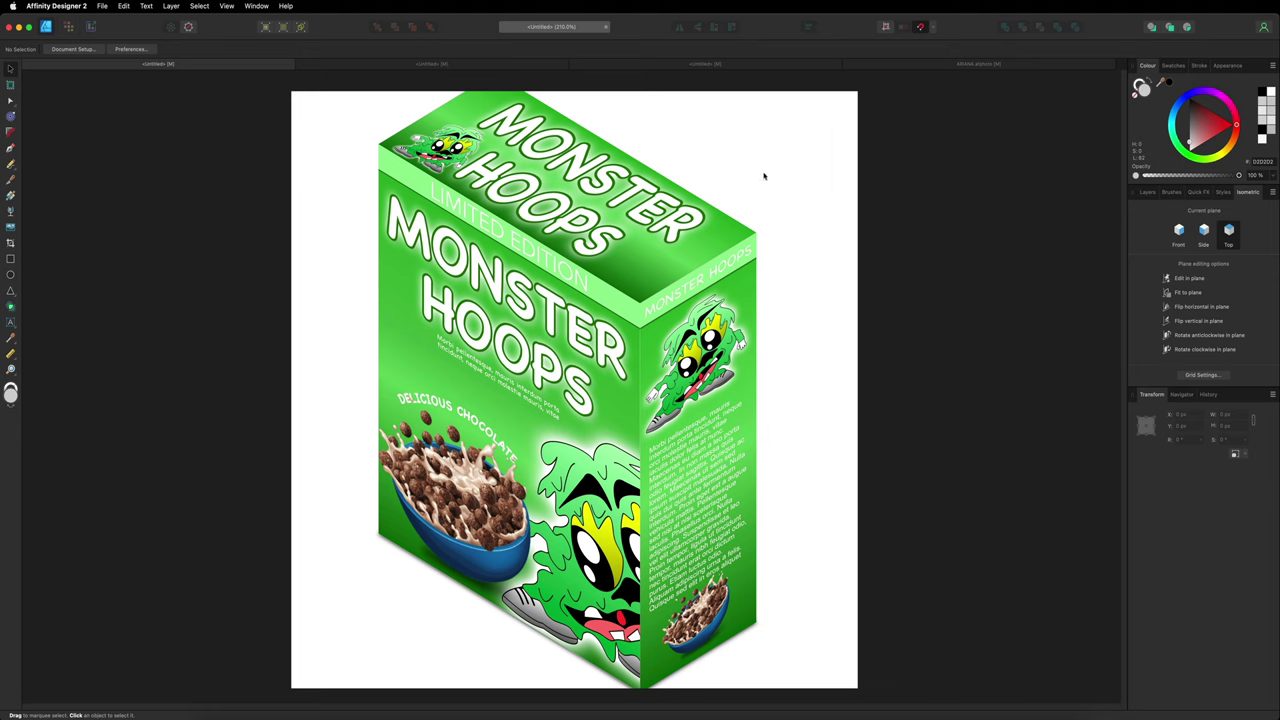
# Step: Set the FRONT artwork layer's blend mode to Multiply
pyautogui.click(1150, 194)
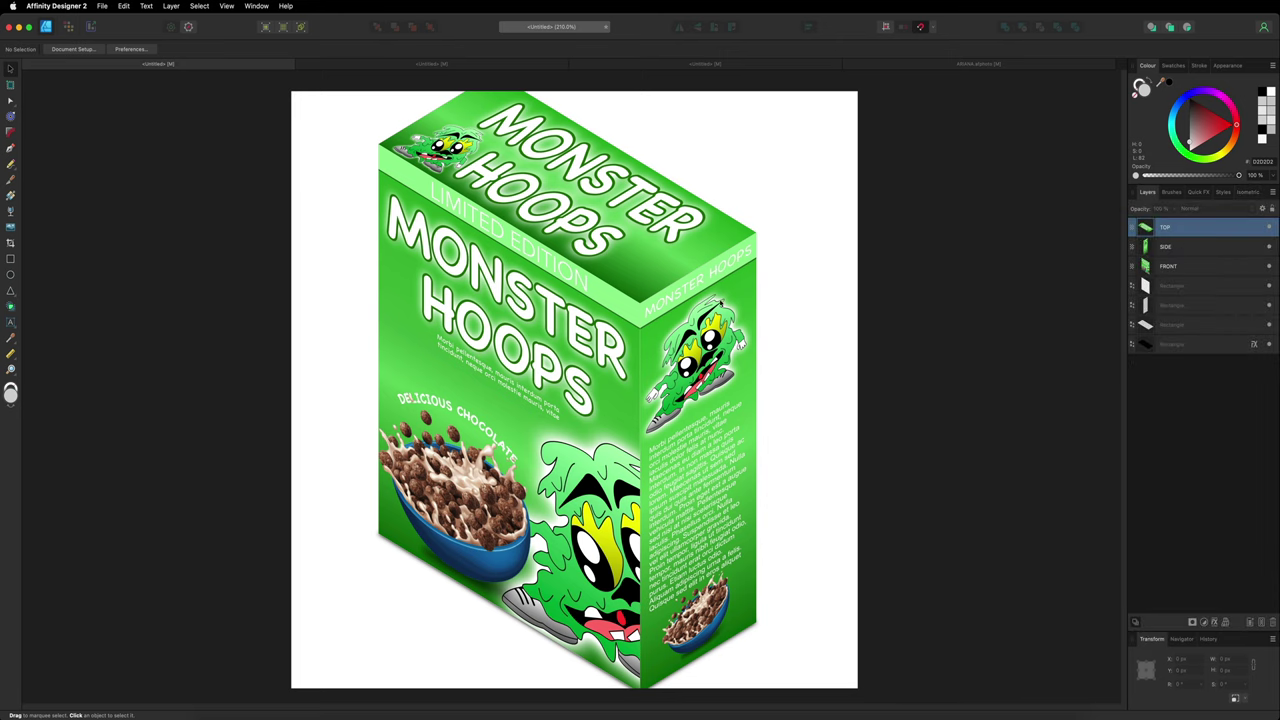
pyautogui.click(1187, 246)
pyautogui.click(1176, 265)
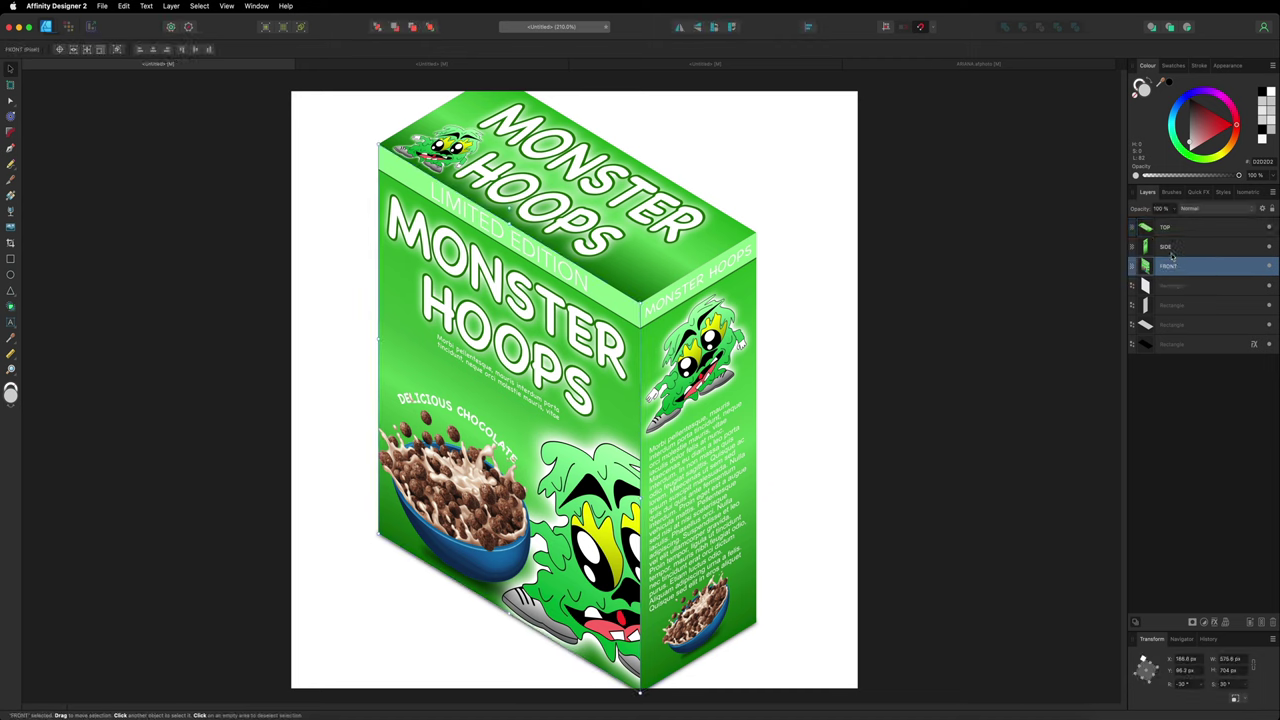
pyautogui.click(1186, 230)
pyautogui.click(1187, 245)
pyautogui.click(1179, 259)
pyautogui.click(1211, 209)
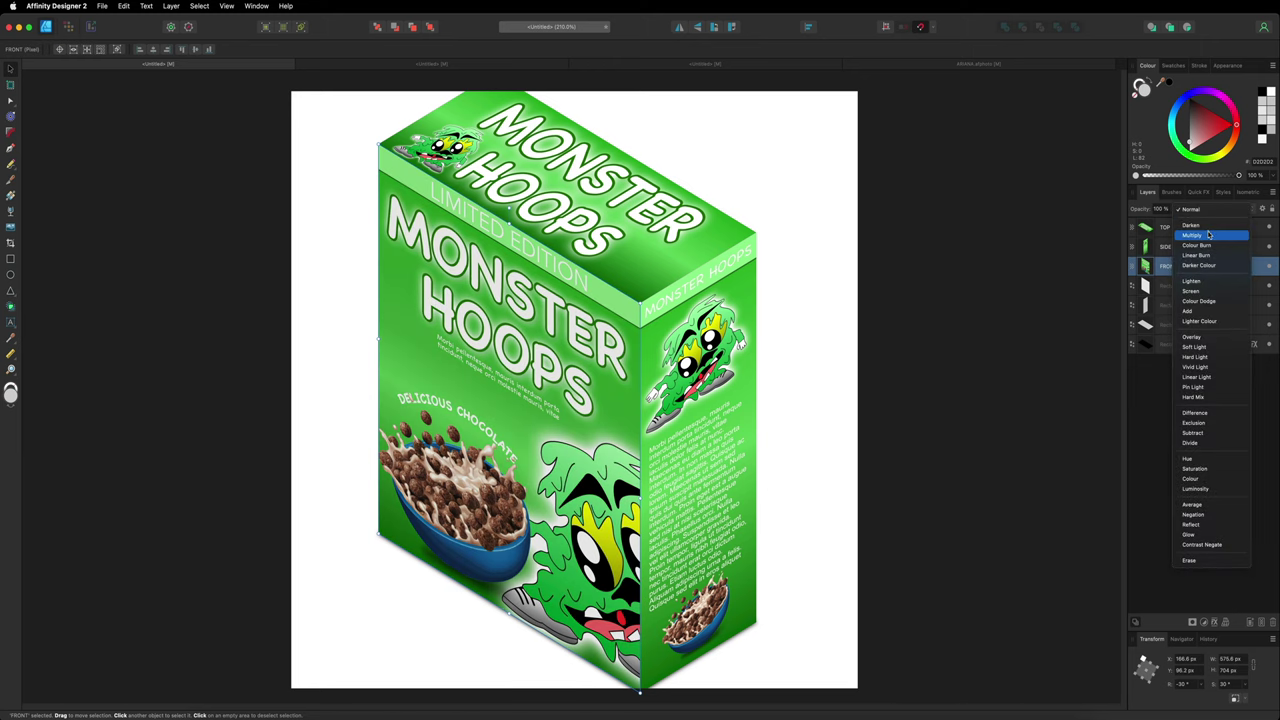
pyautogui.click(1208, 235)
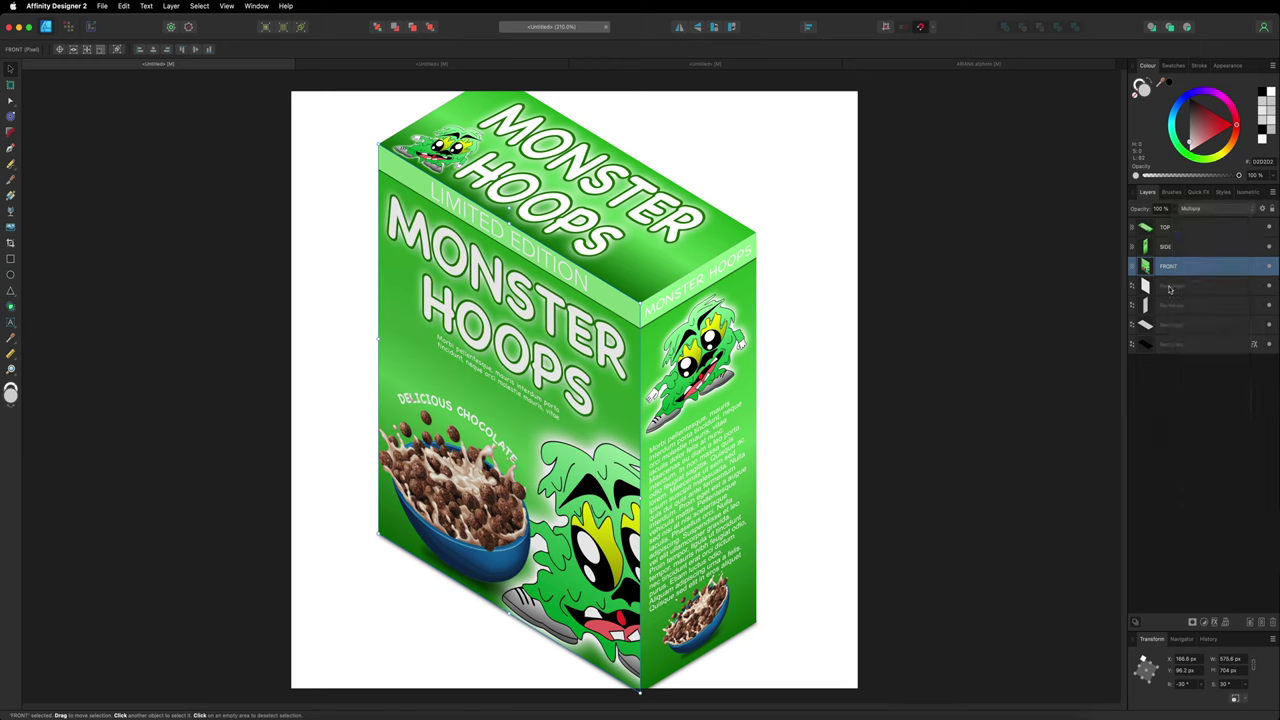
# Step: Apply a linear gradient fill across the width of the box's front face rectangle and reverse the gradient
pyautogui.click(1170, 288)
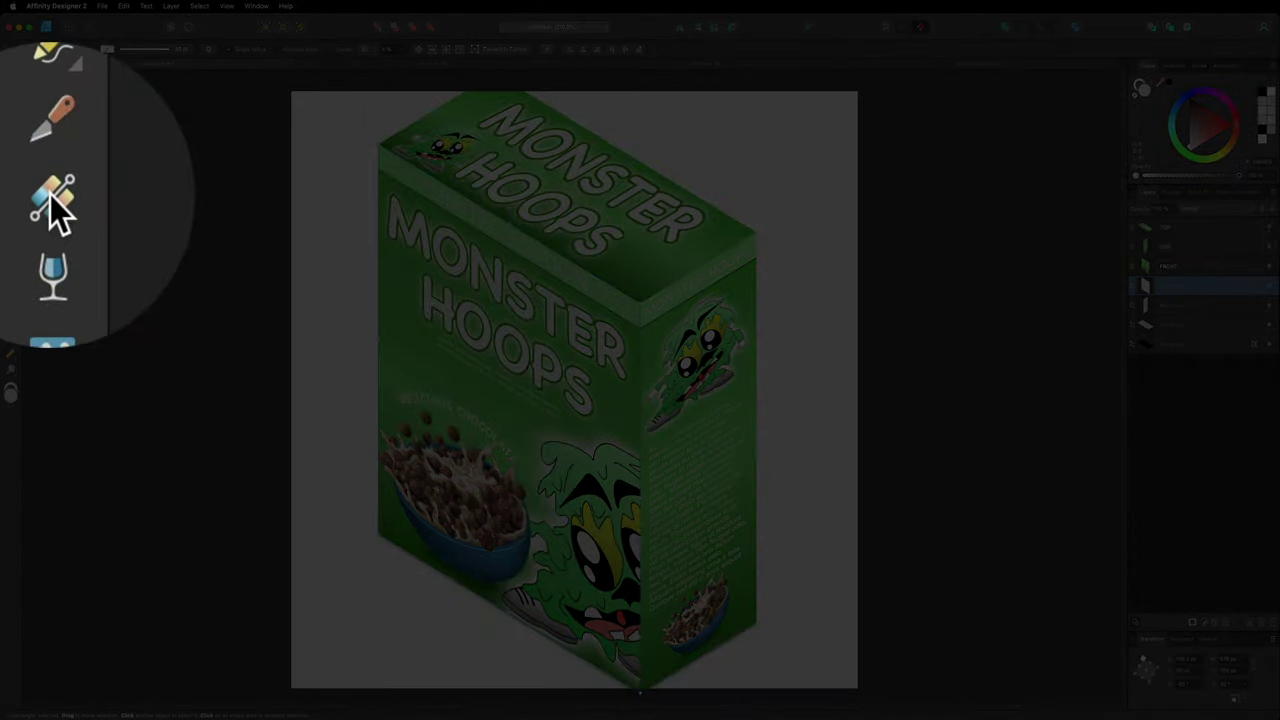
pyautogui.click(11, 196)
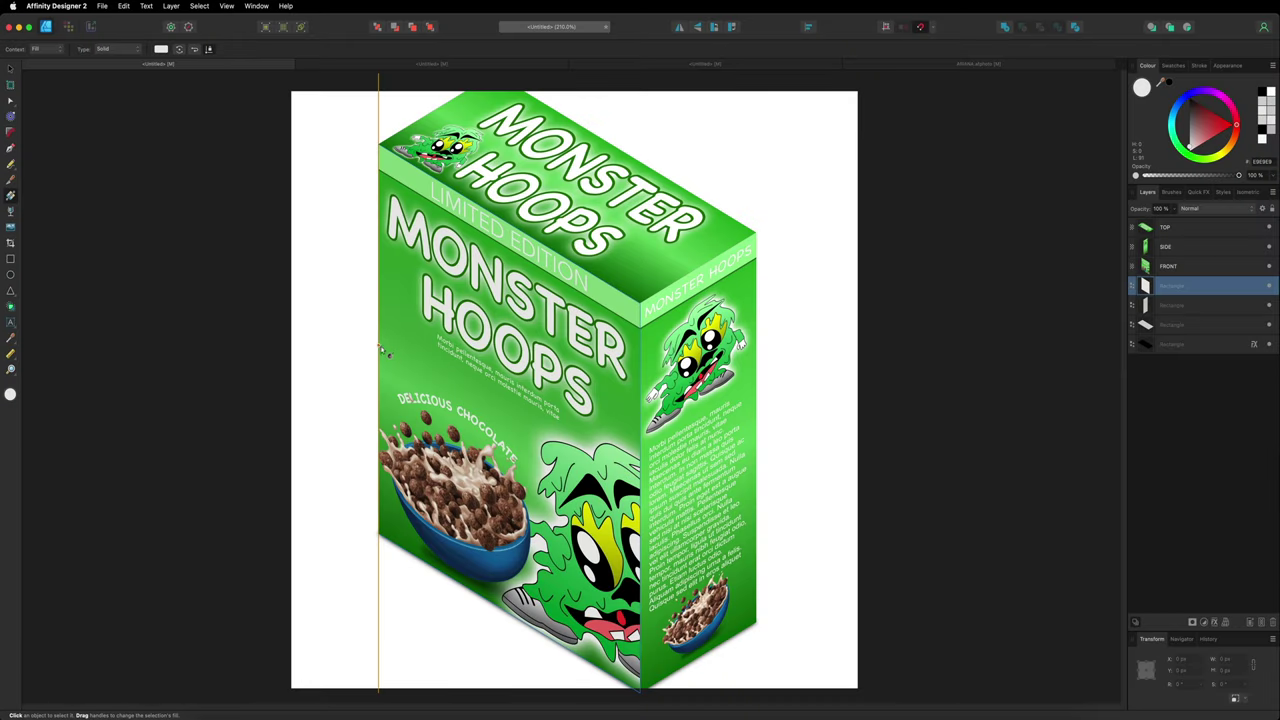
pyautogui.moveTo(378, 345); pyautogui.dragTo(640, 507)
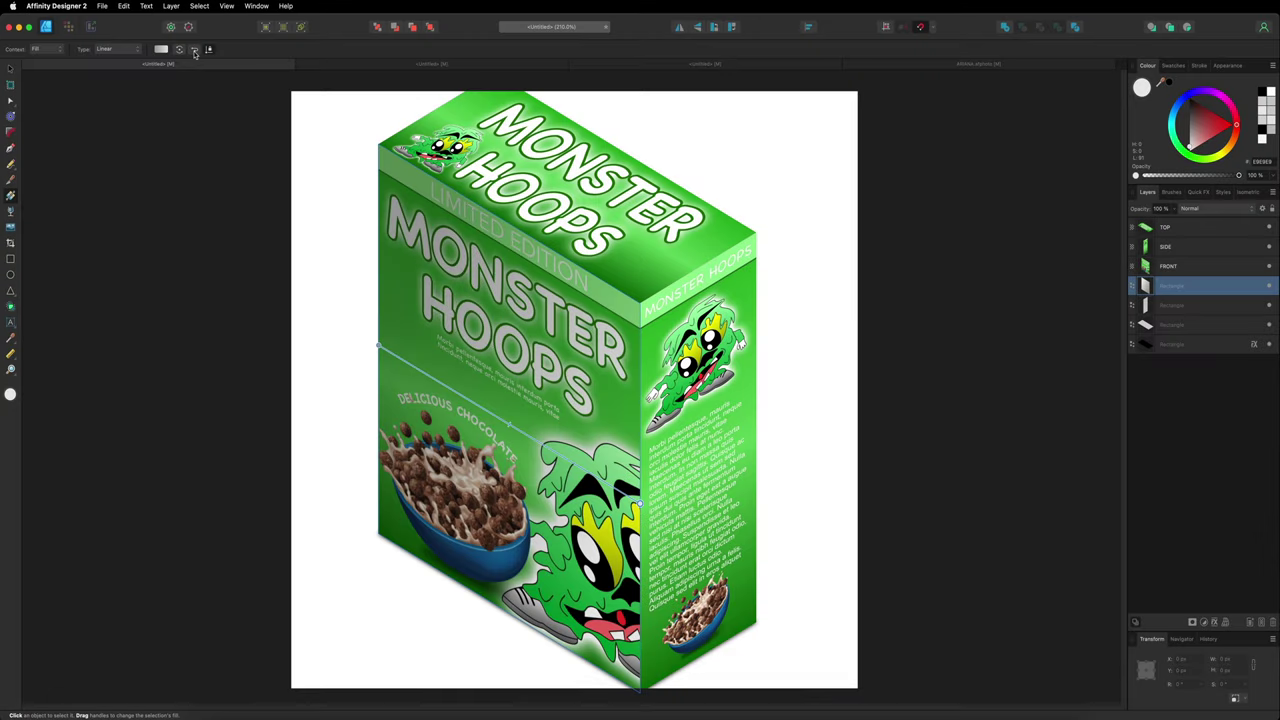
pyautogui.click(194, 50)
# Step: Level the front face gradient so it runs horizontally and set its end stop at the box's front corner to white (FFFFFF)
pyautogui.click(378, 345)
pyautogui.moveTo(378, 345); pyautogui.dragTo(382, 502)
pyautogui.click(640, 502)
pyautogui.click(1191, 148)
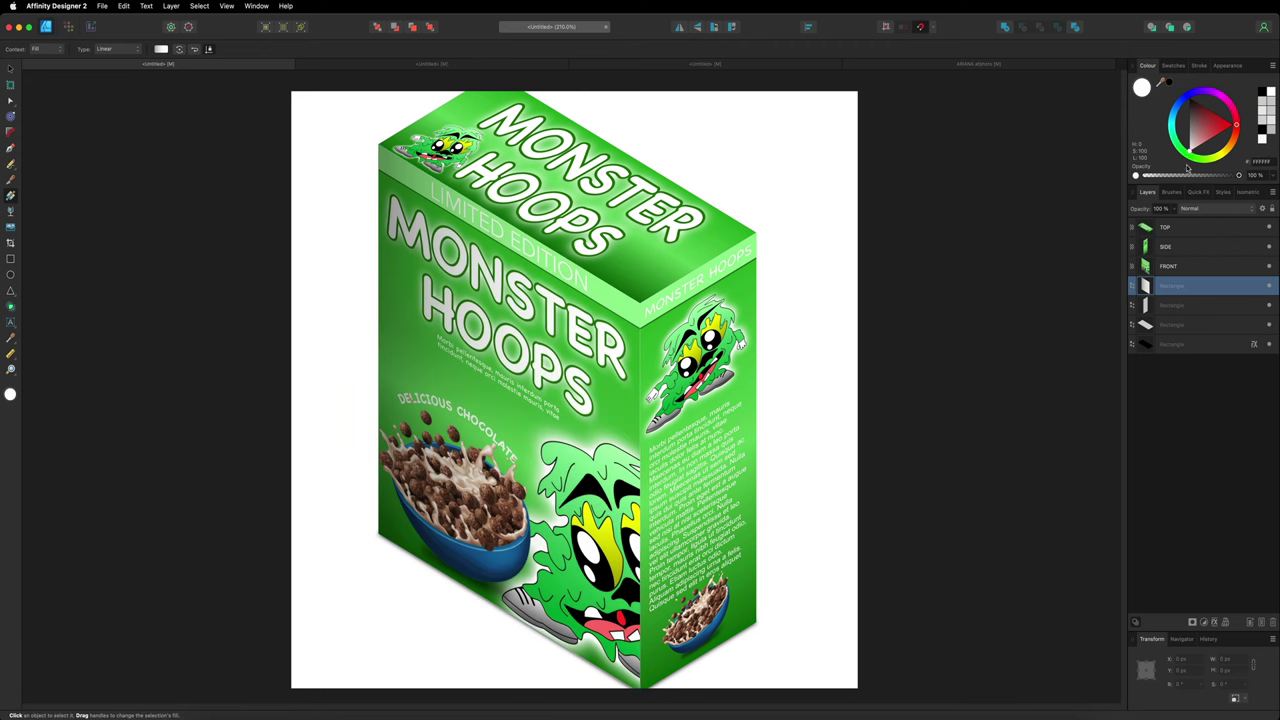
pyautogui.click(384, 502)
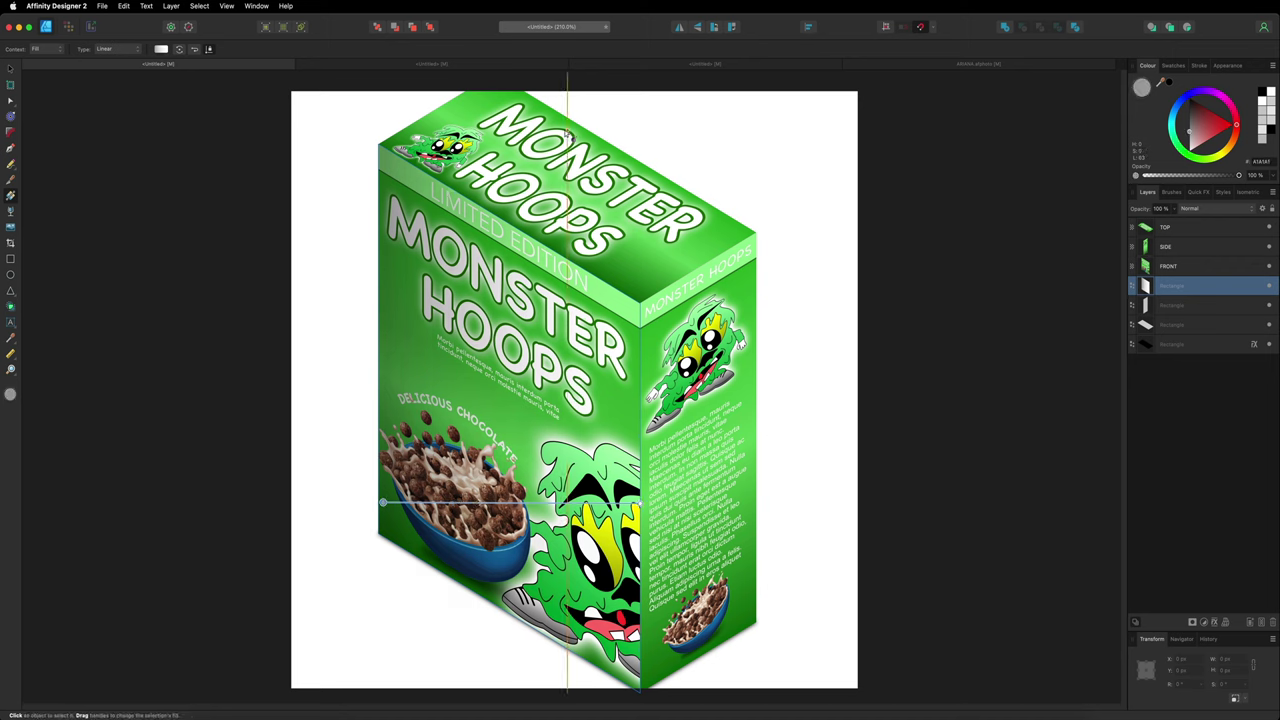
pyautogui.press('v')
pyautogui.click(834, 234)
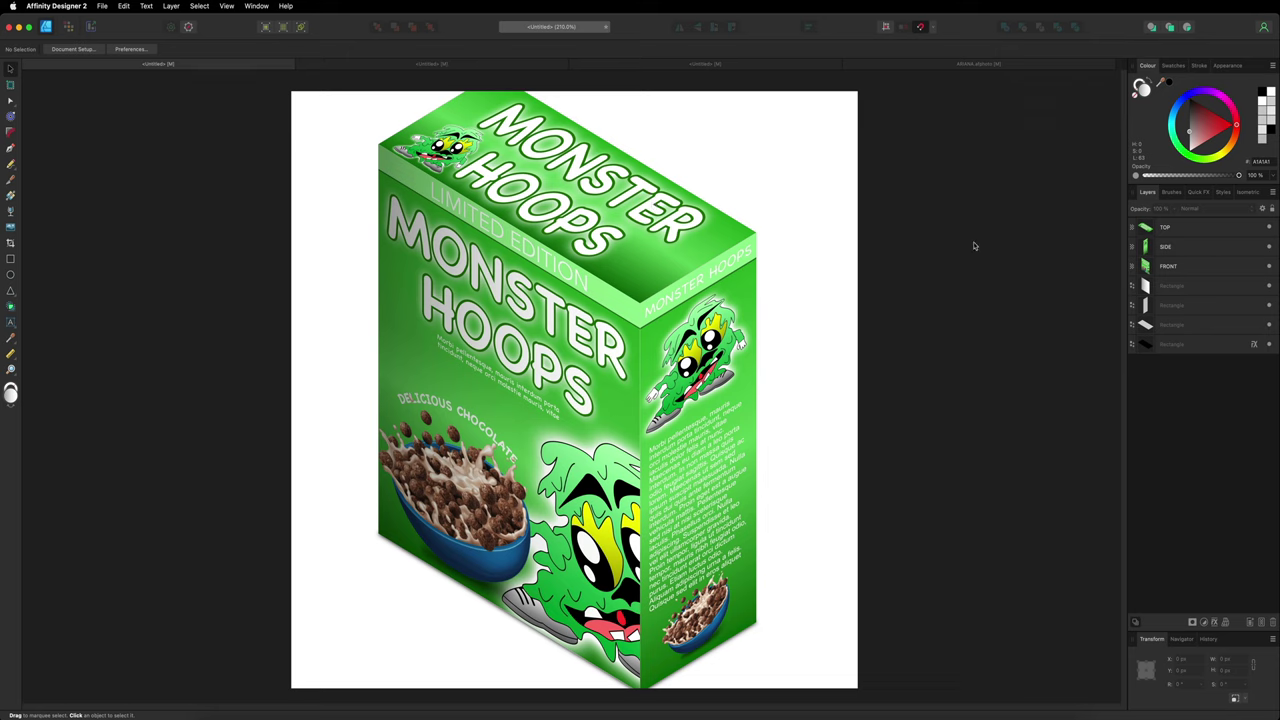
# Step: Examine the isometric plane options and the layers that make up the box faces and front artwork
pyautogui.click(1246, 193)
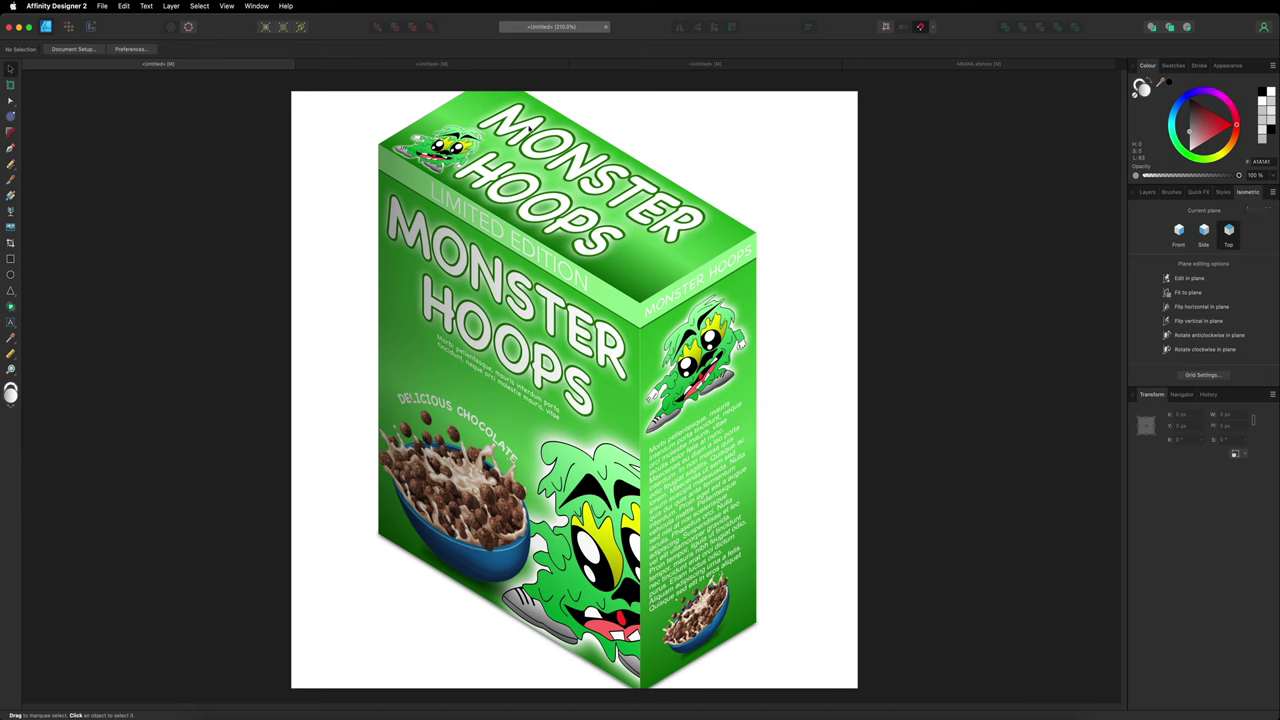
pyautogui.click(1148, 193)
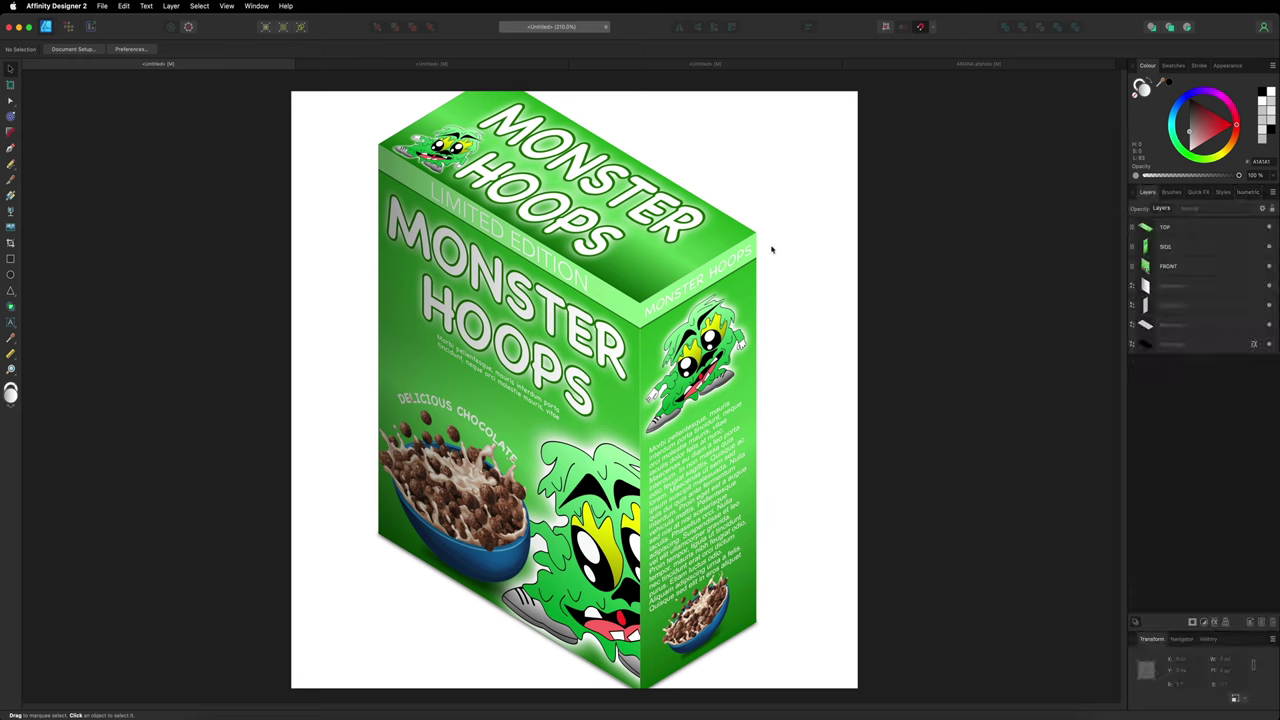
pyautogui.click(1150, 287)
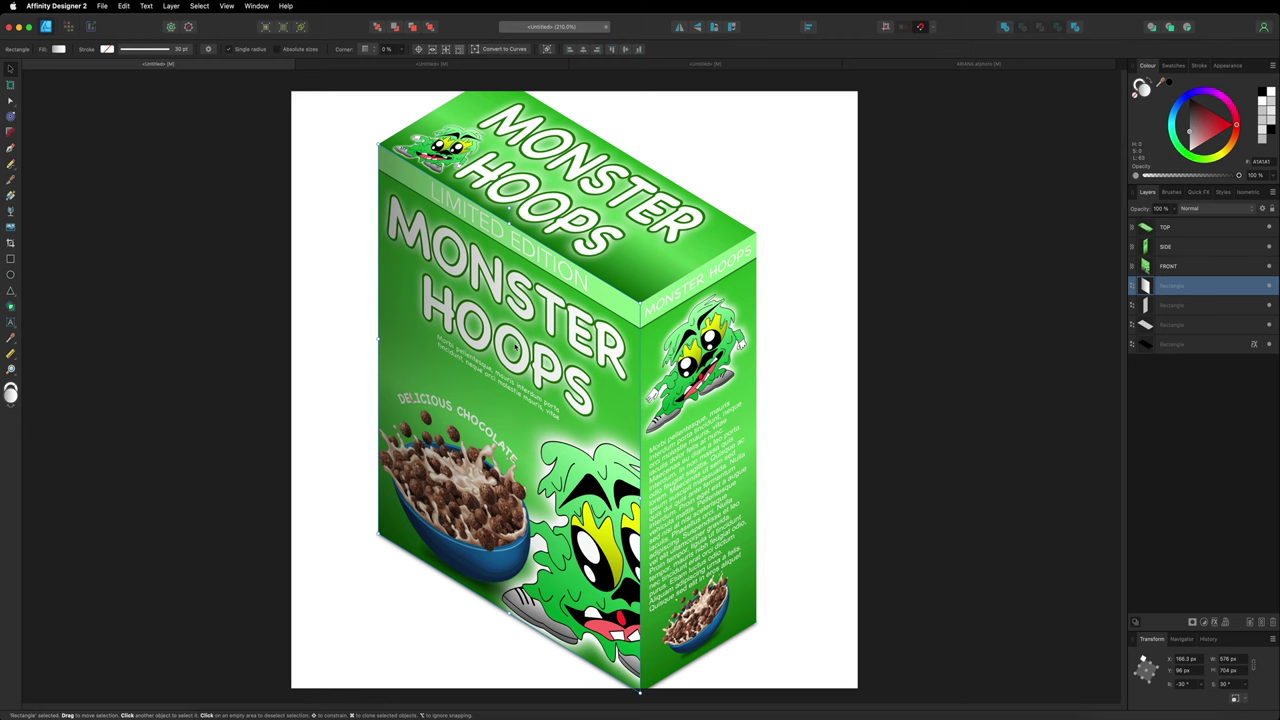
pyautogui.click(1165, 306)
pyautogui.click(1163, 325)
pyautogui.click(1163, 308)
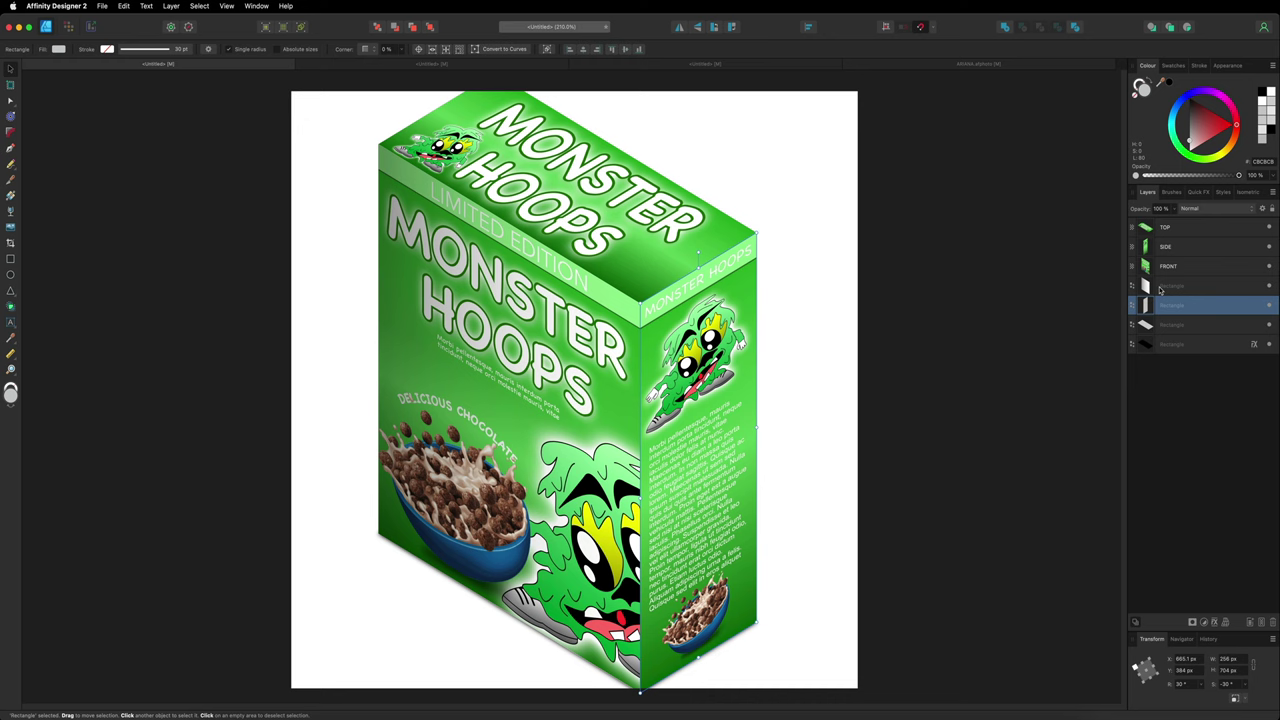
pyautogui.click(1160, 289)
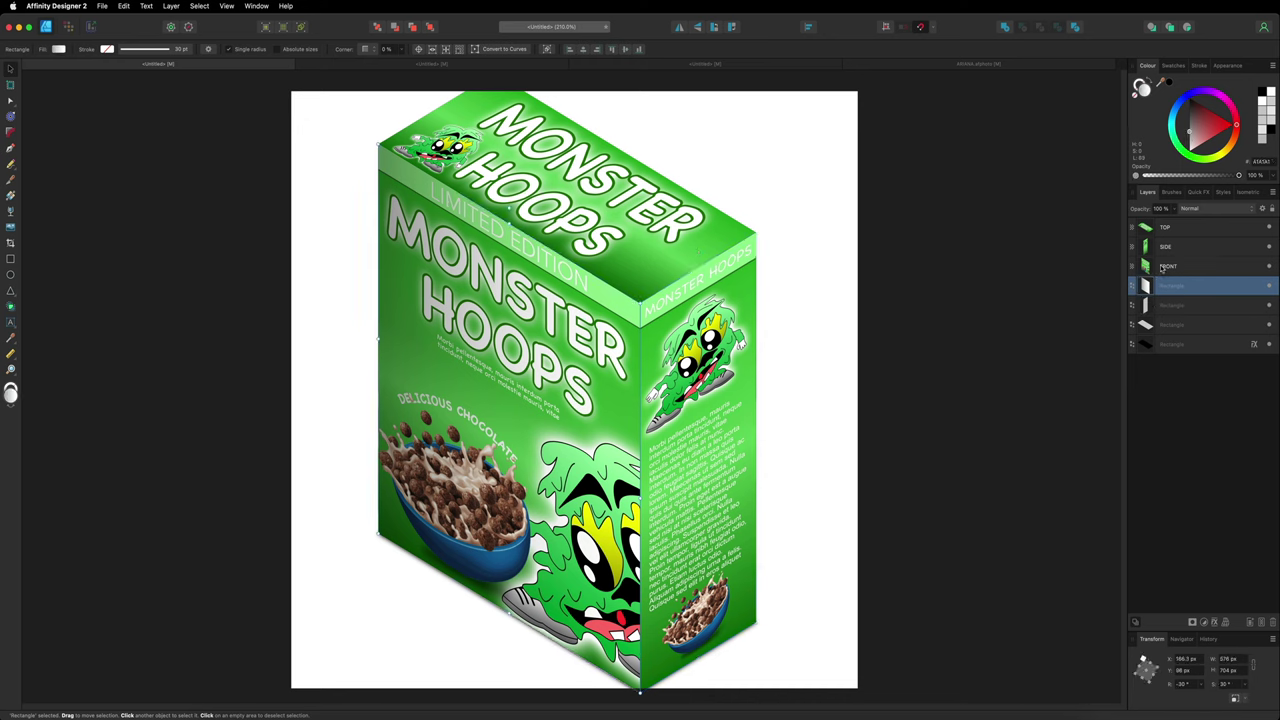
pyautogui.click(1165, 268)
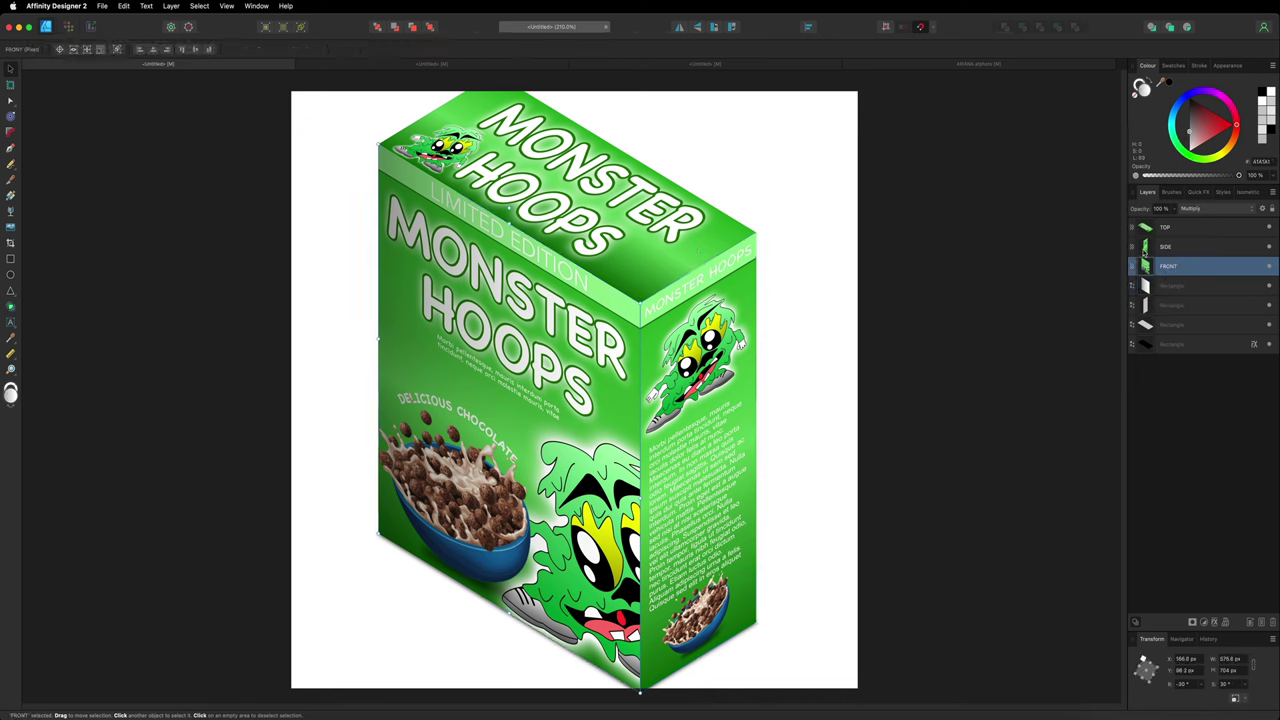
# Step: Hide the FRONT, SIDE and TOP artwork layers to inspect the bare shaded box
pyautogui.click(1268, 266)
pyautogui.click(1268, 247)
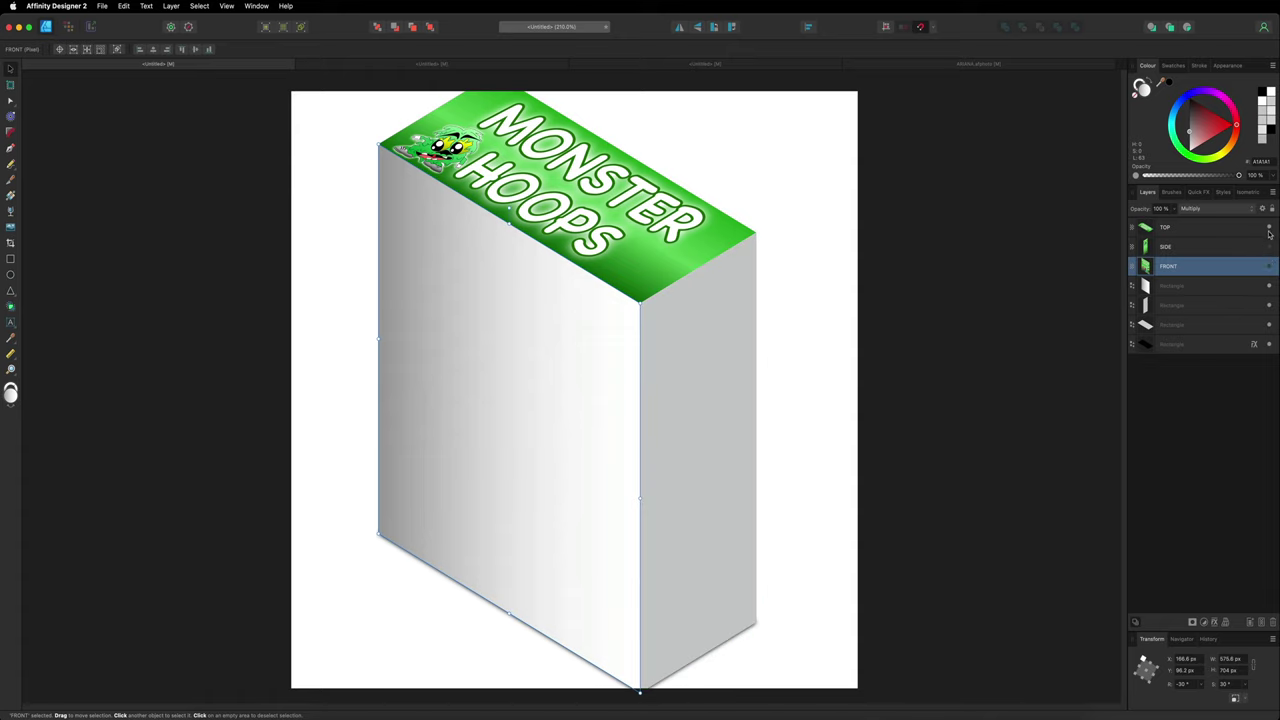
pyautogui.click(1268, 227)
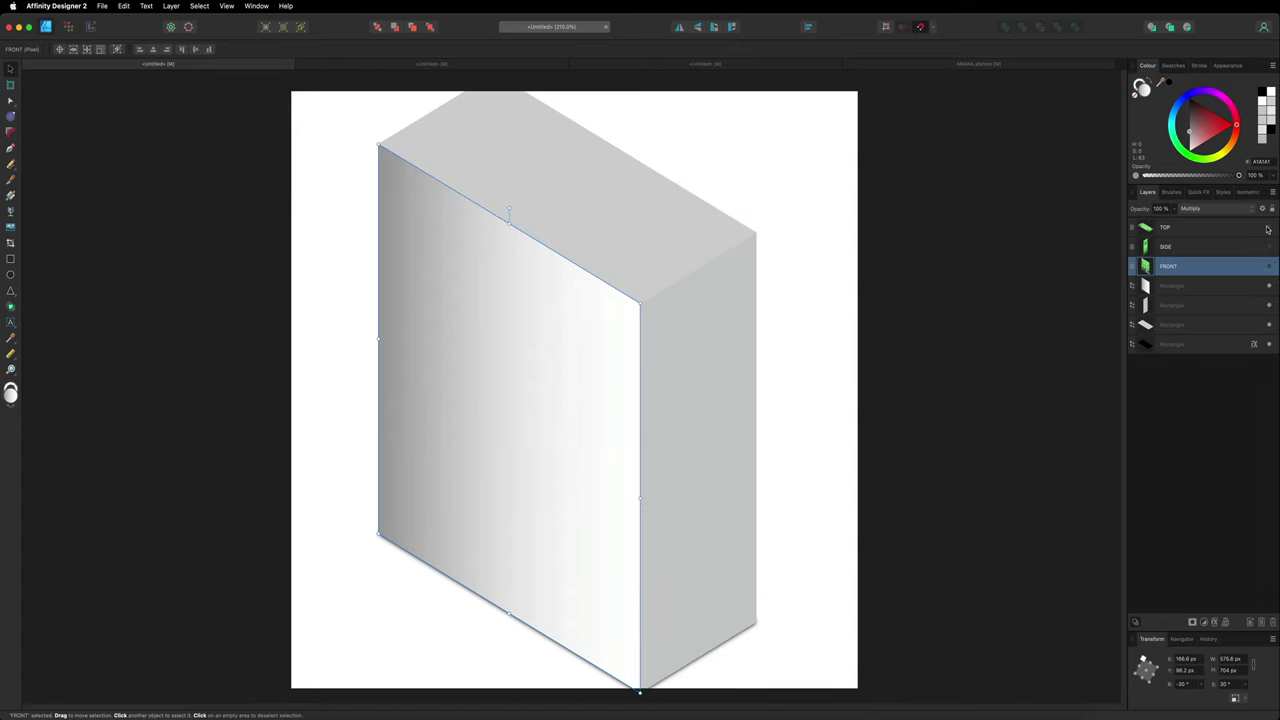
pyautogui.click(838, 232)
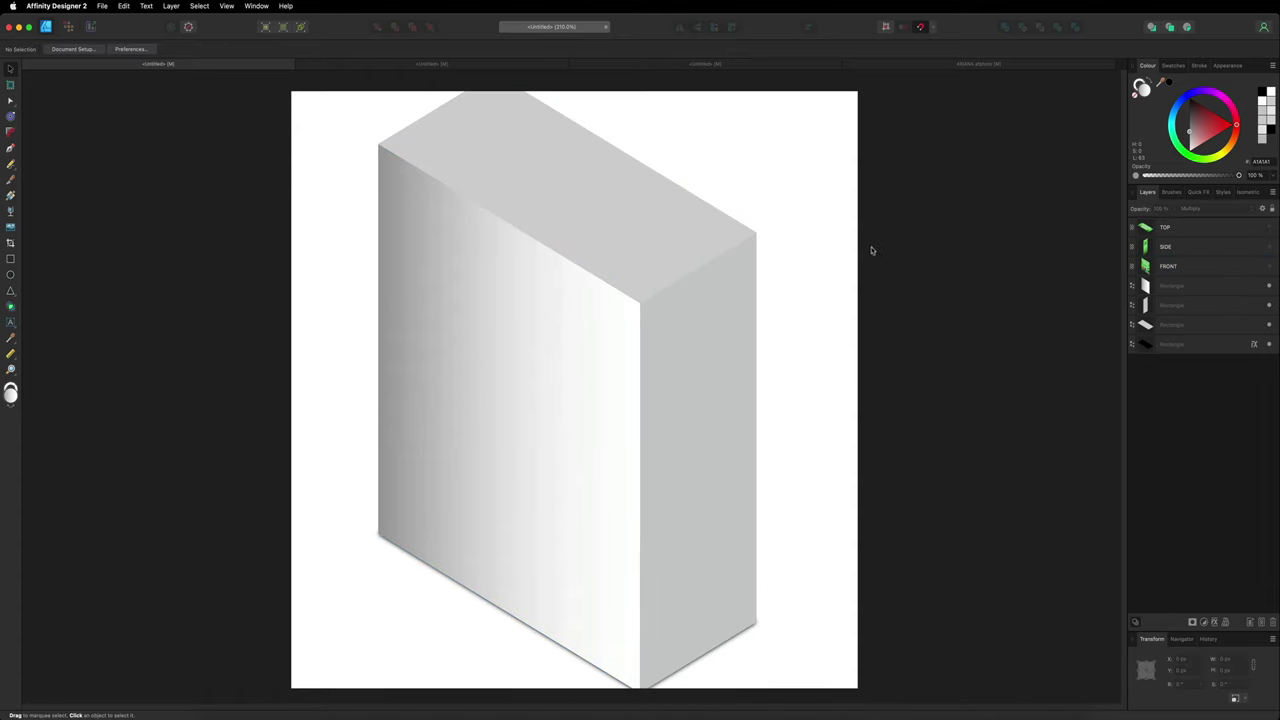
# Step: Show the TOP, SIDE and FRONT artwork layers again to compare the finished box with its bare shading
pyautogui.click(1268, 227)
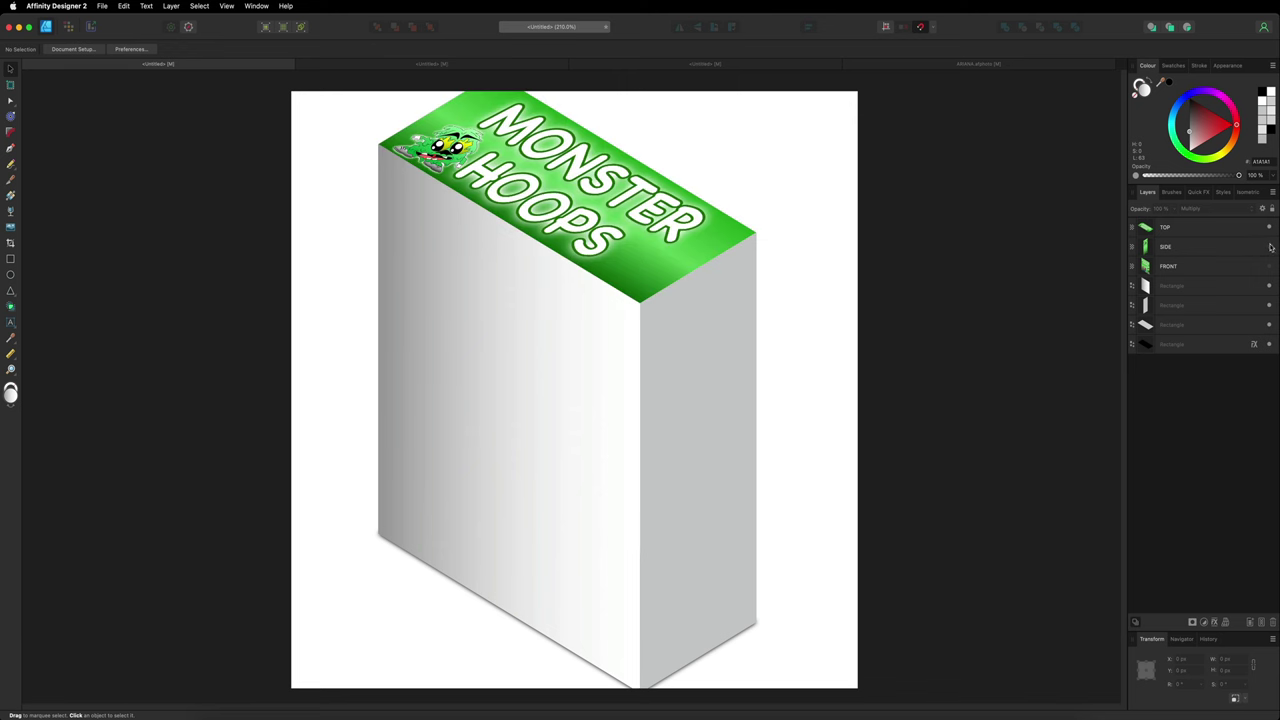
pyautogui.click(1268, 247)
pyautogui.click(1268, 266)
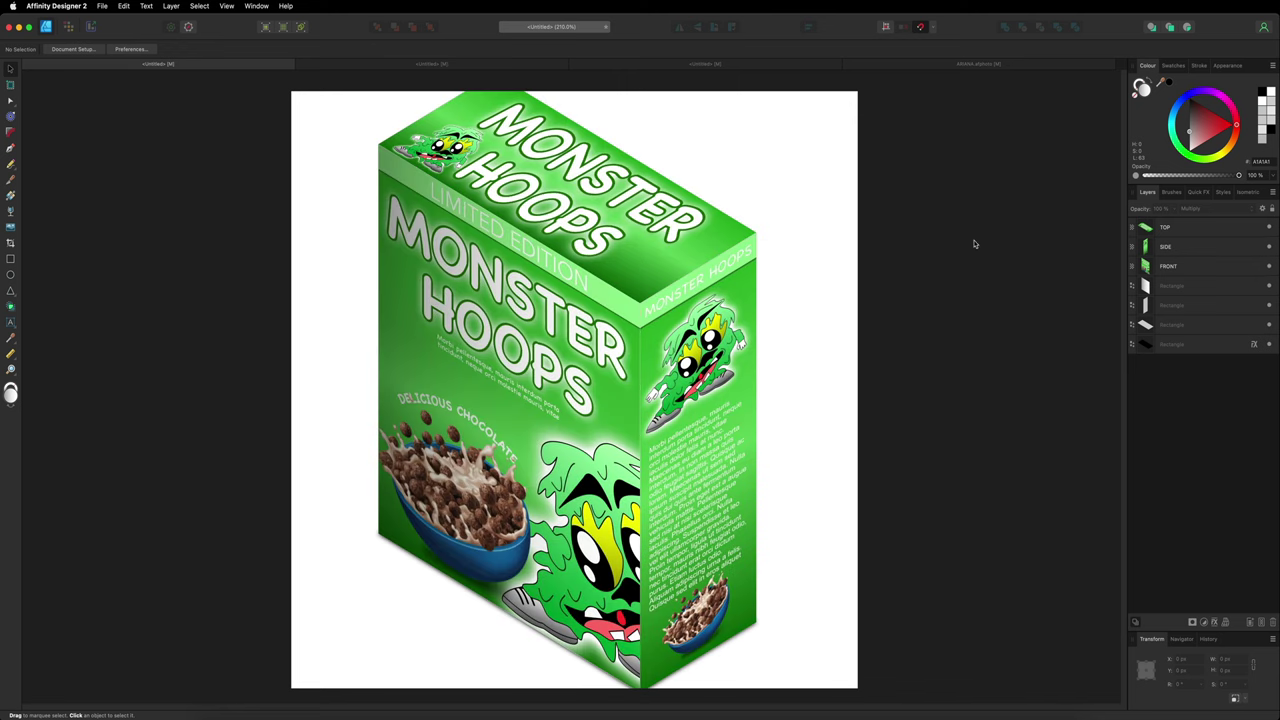